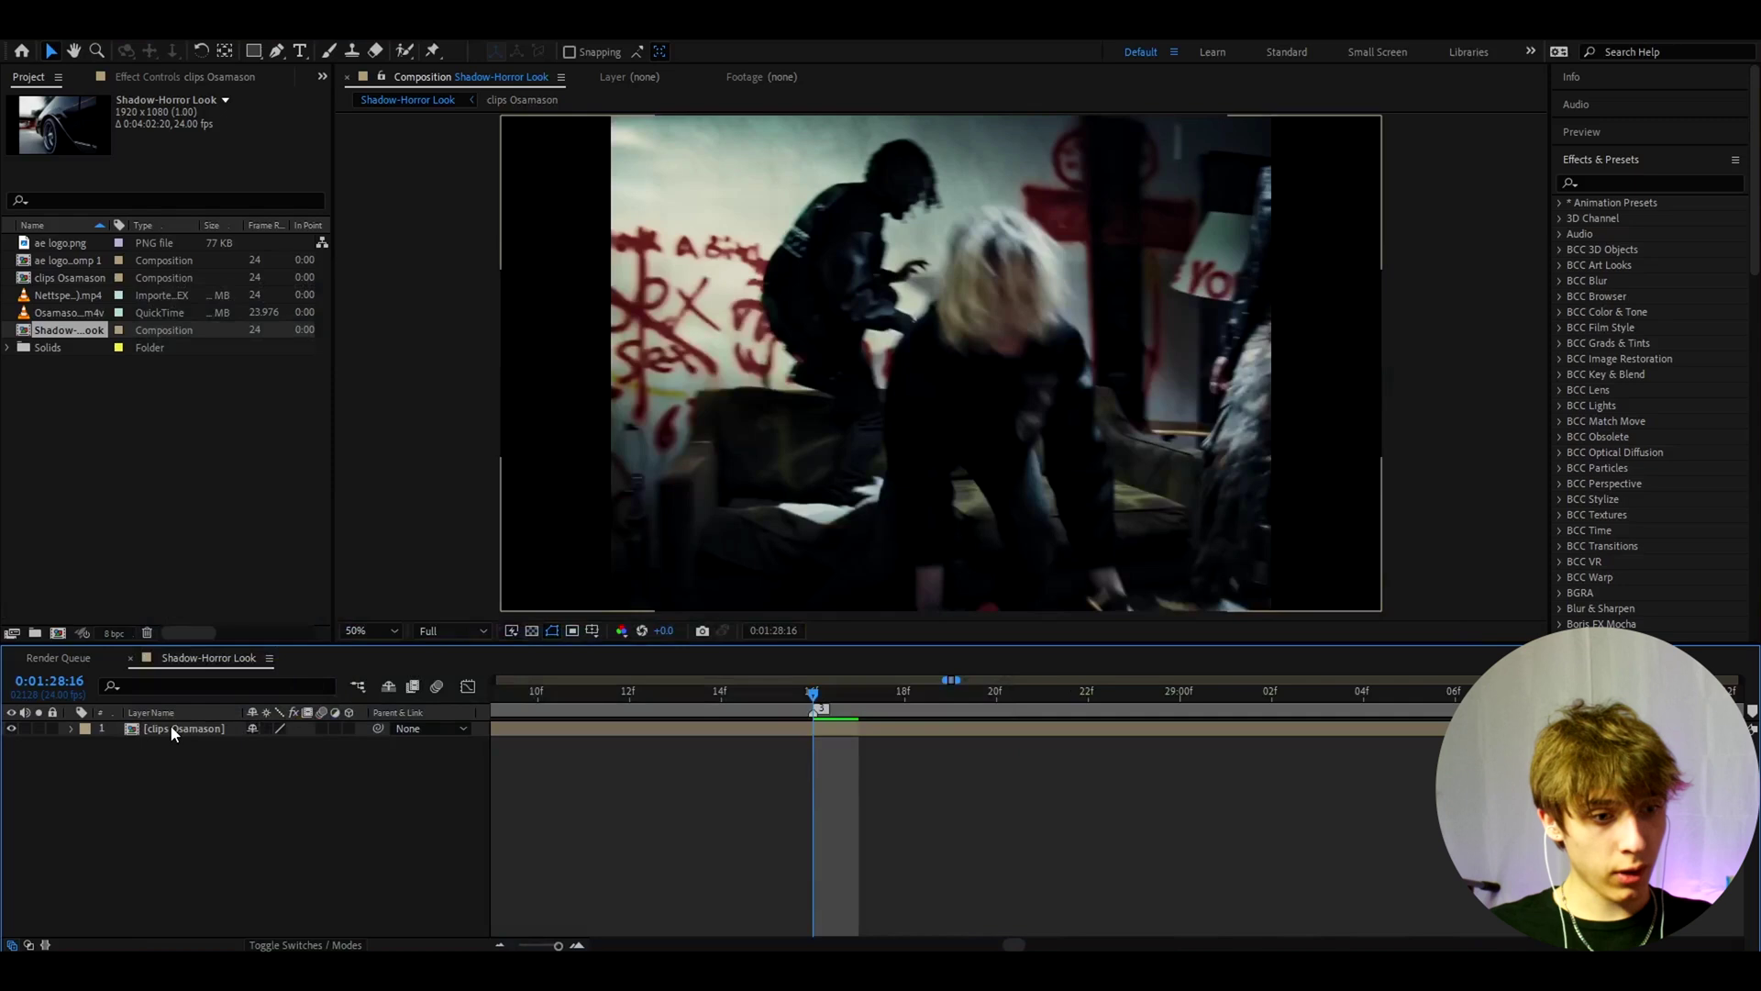
# Select the clips Osamason layer in the Shadow-Horror Look composition
pyautogui.click(171, 728)
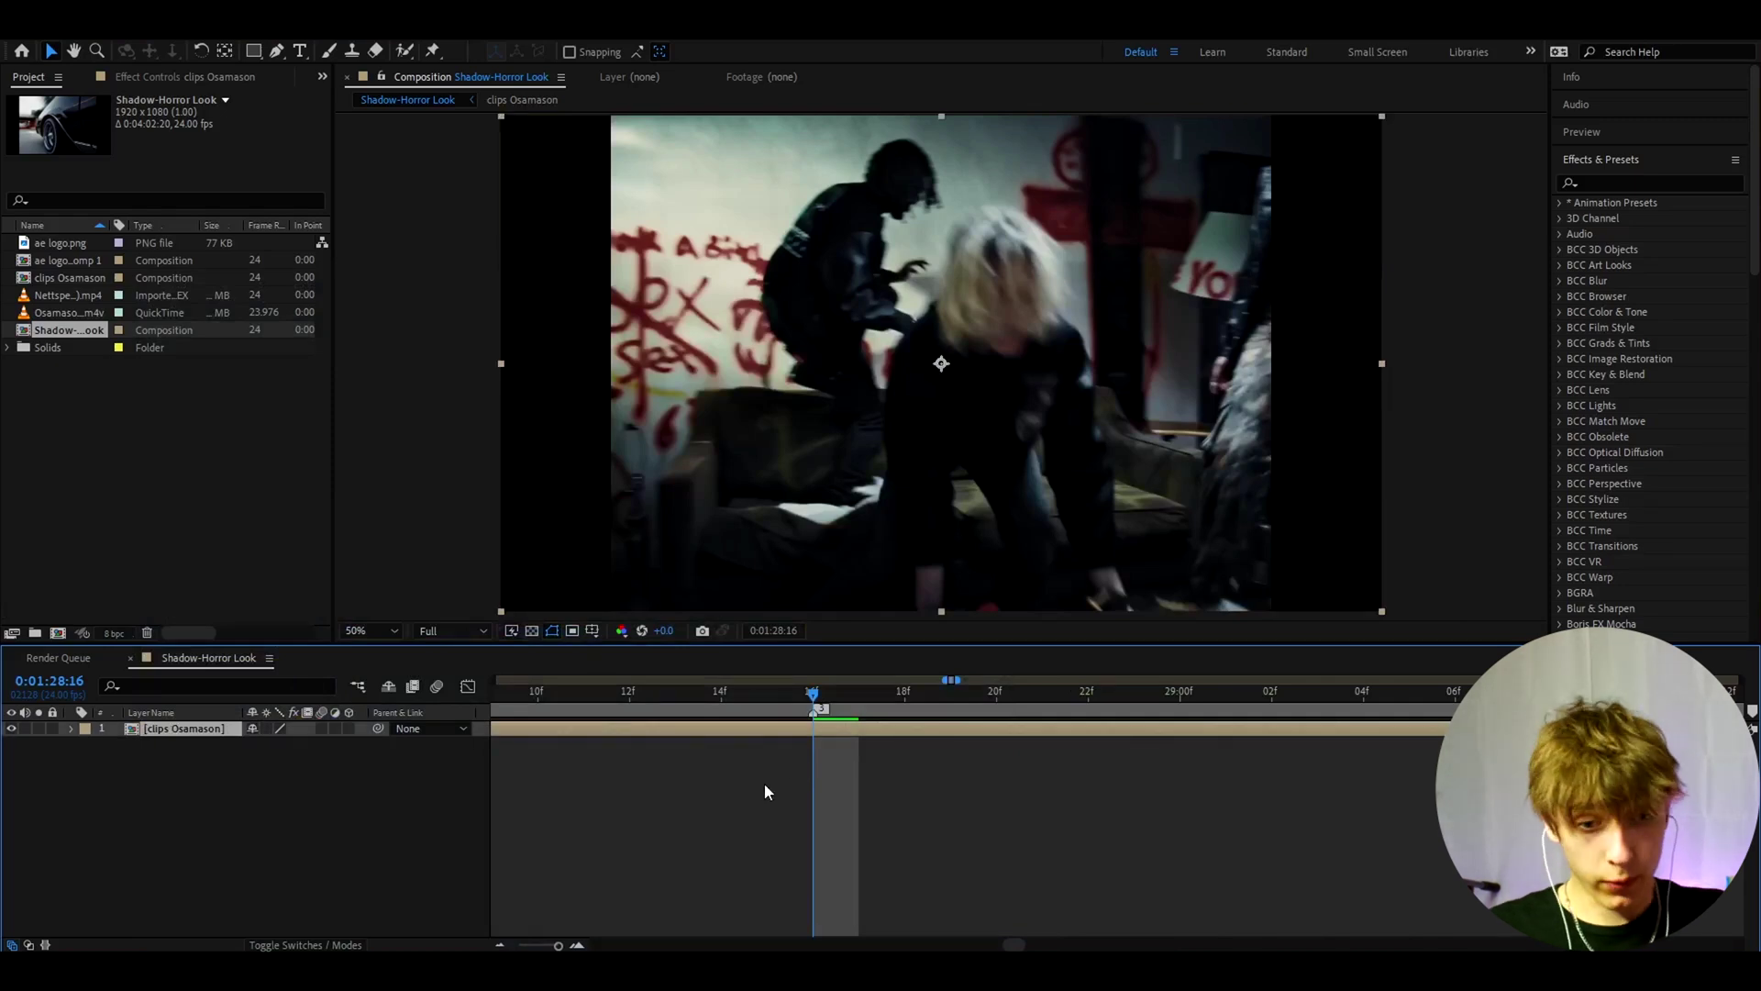
# Add a new adjustment layer and apply Luma Key with a Threshold of 39
pyautogui.hotkey('ctrl', 'alt', 'y')
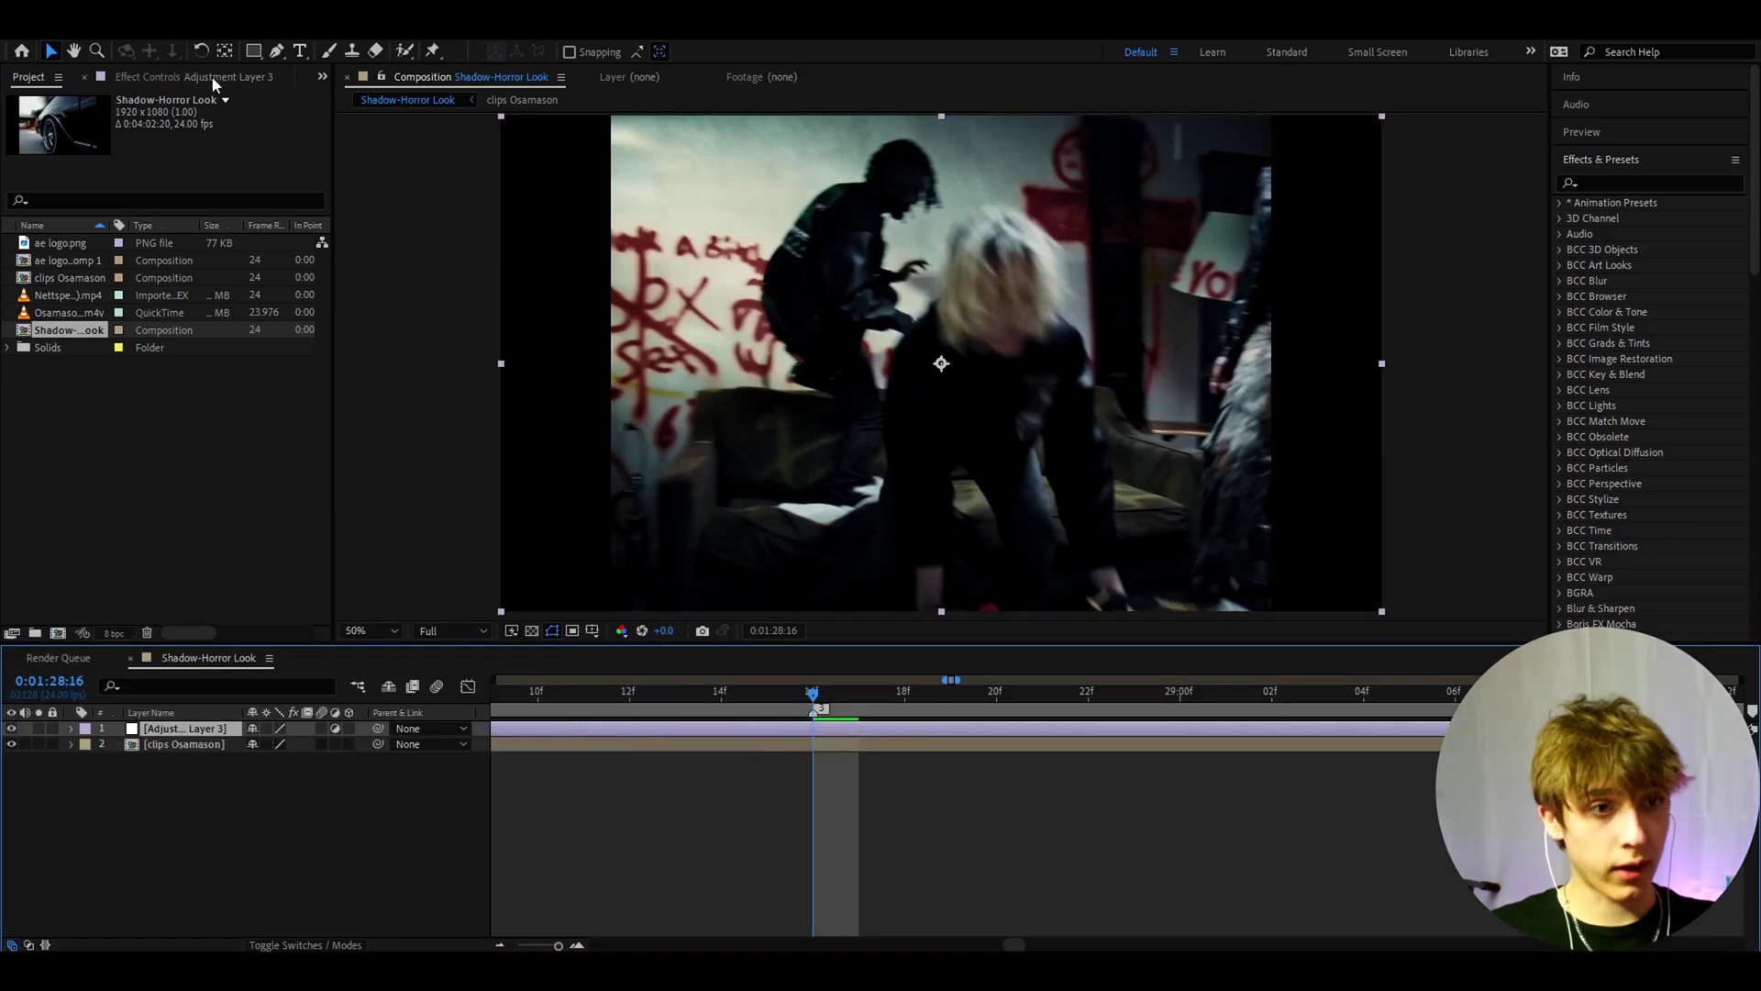
pyautogui.click(211, 76)
pyautogui.hotkey('ctrl', 'space')
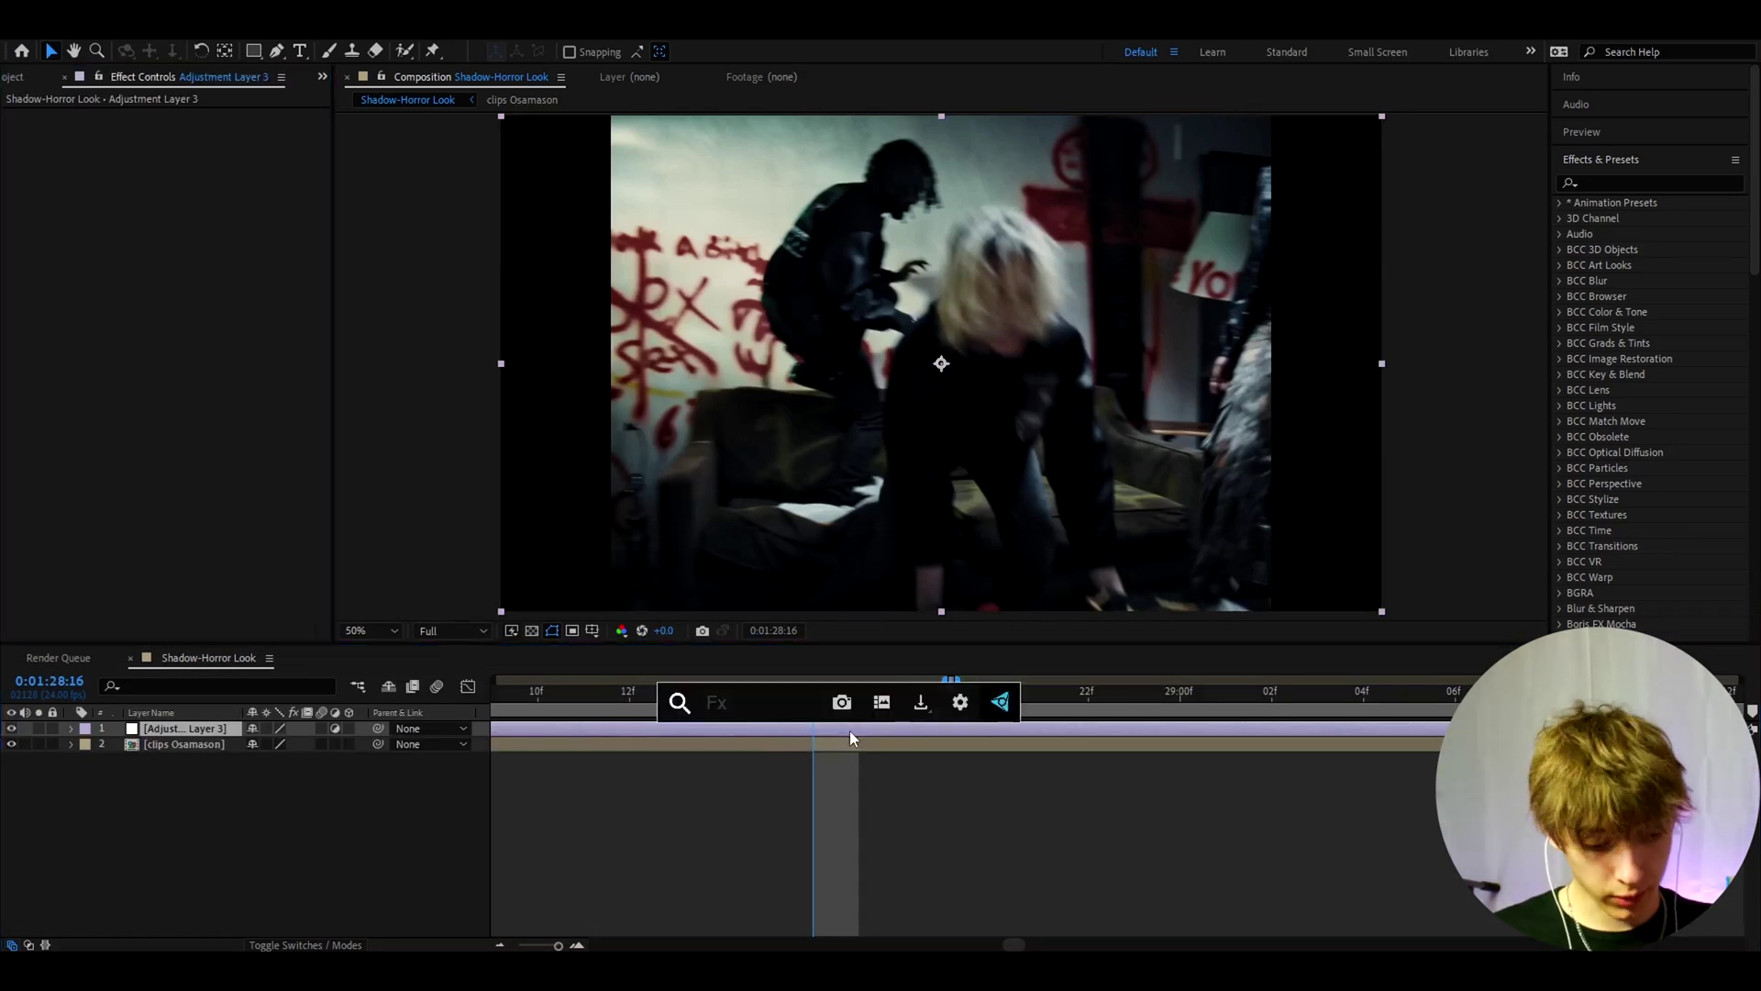
pyautogui.write('luma')
pyautogui.press('Return')
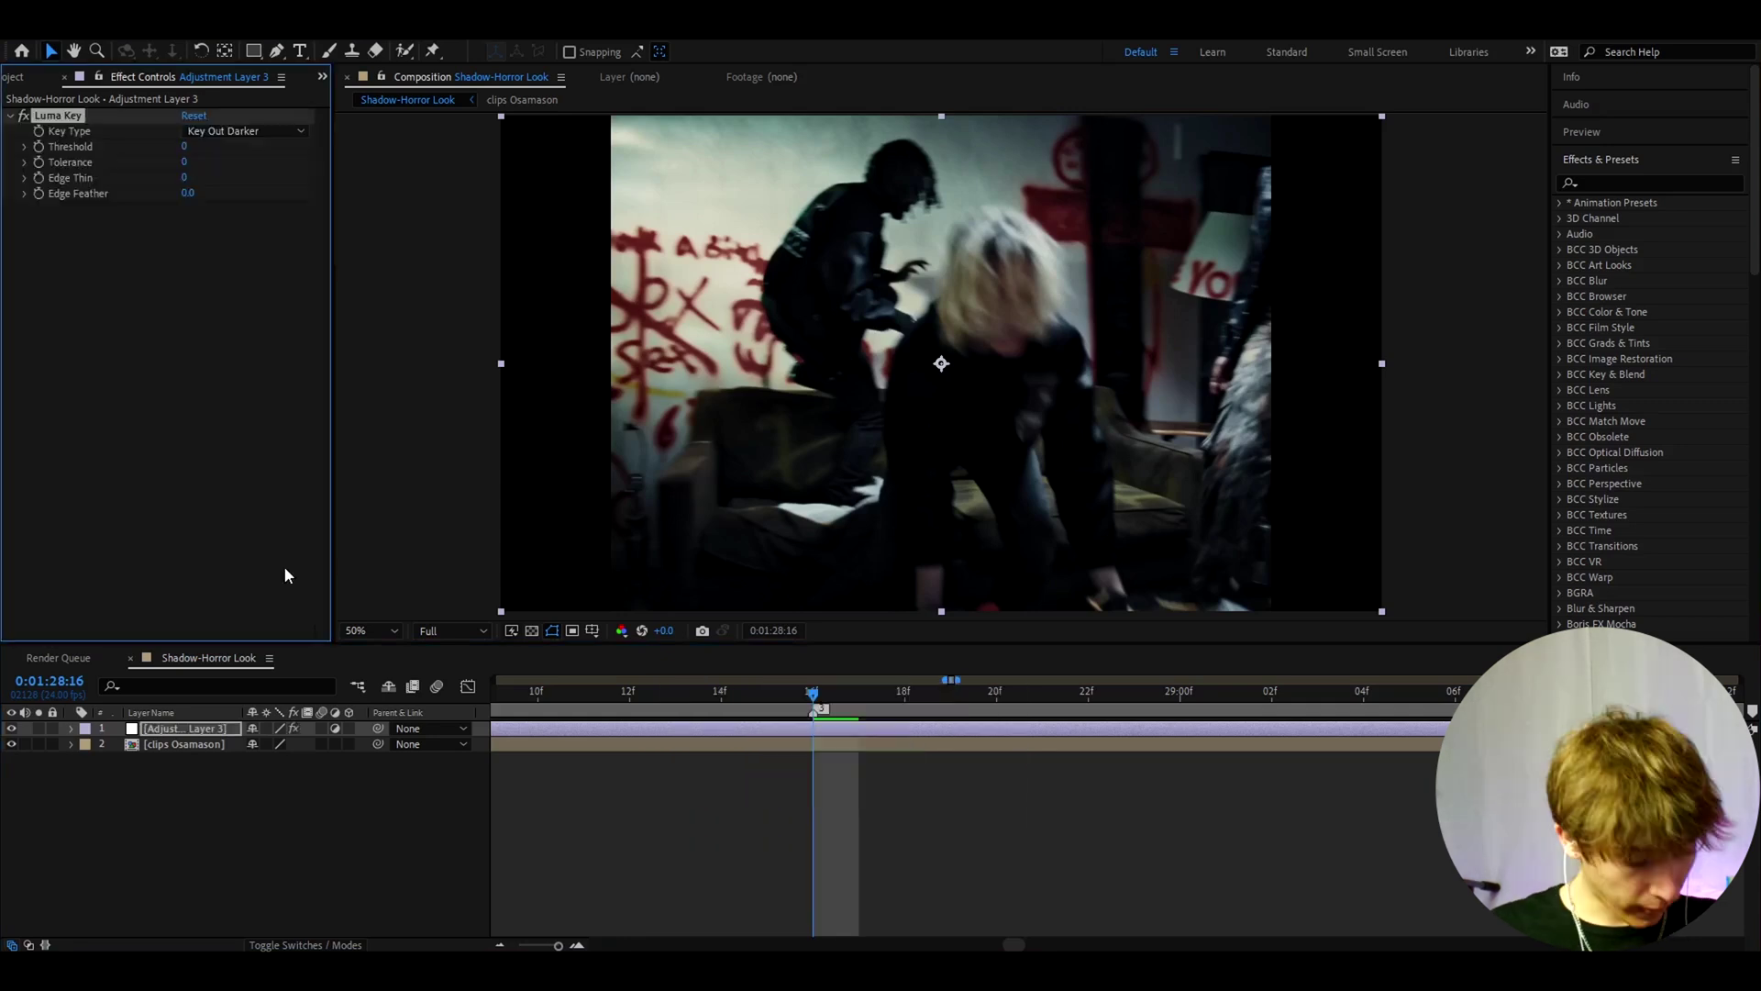
pyautogui.click(186, 147)
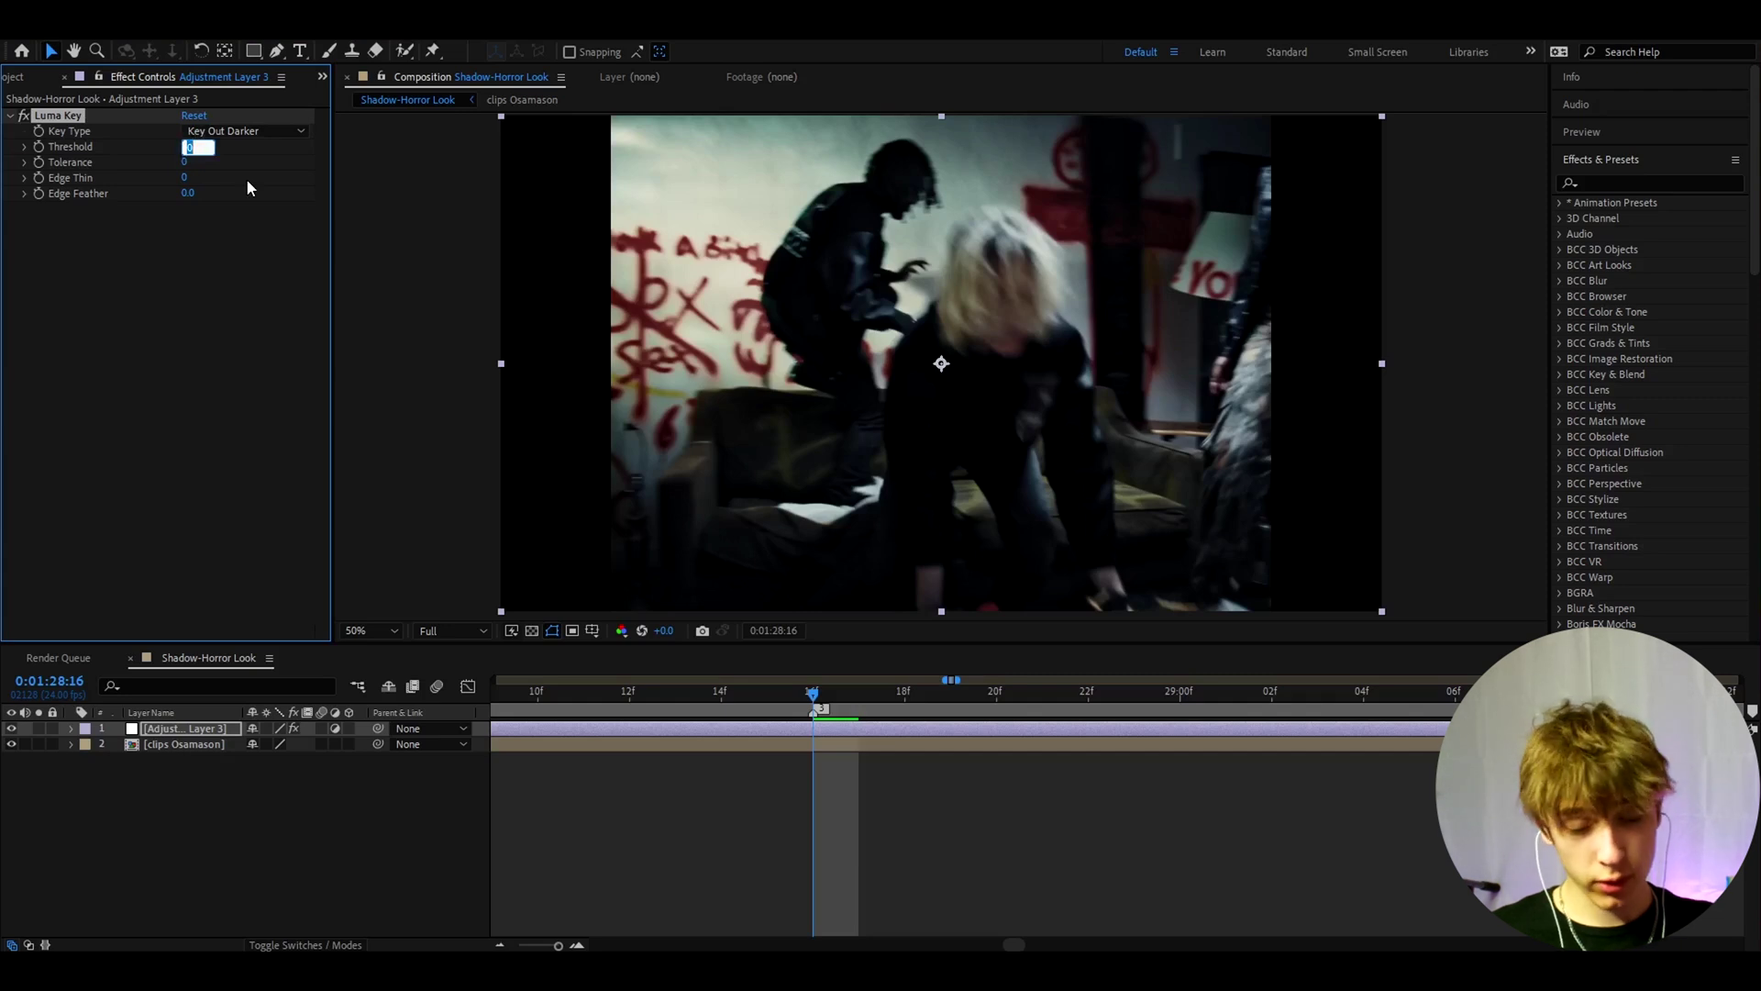
pyautogui.write('39')
pyautogui.press('Return')
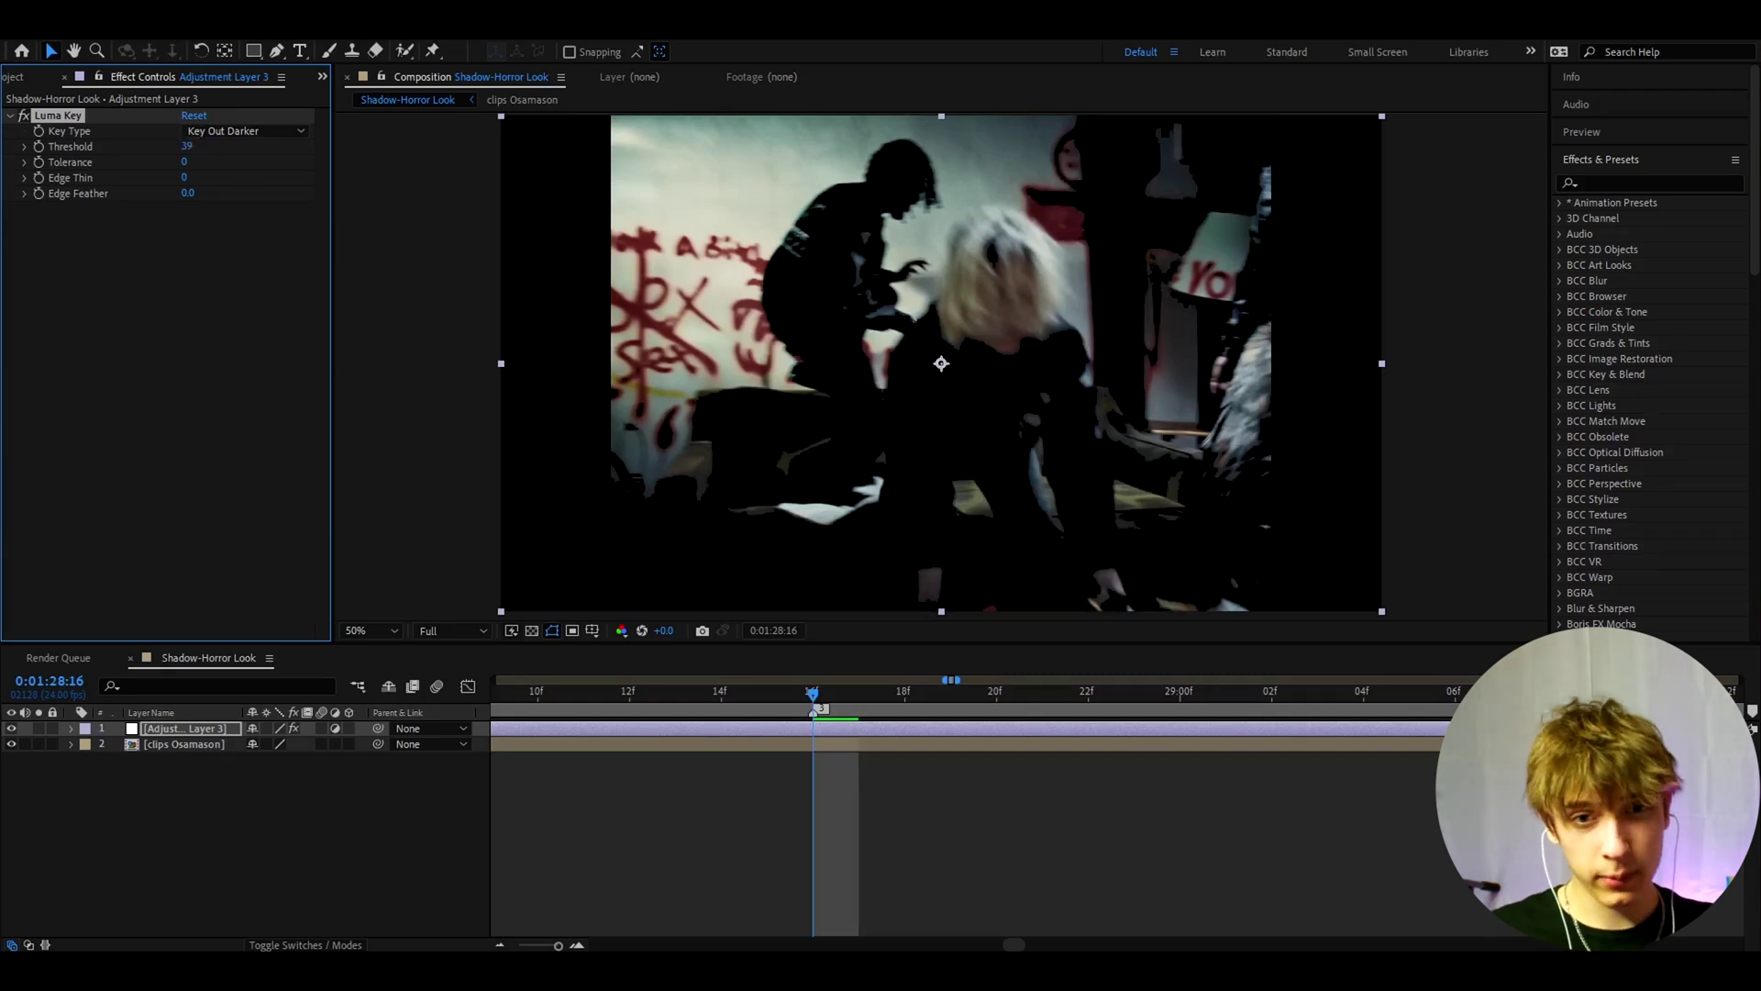
# Set Luma Key Edge Feather to 53.1, compare on/off, and settle Threshold back at 39
pyautogui.hotkey('ctrl', 'space')
pyautogui.press('Escape')
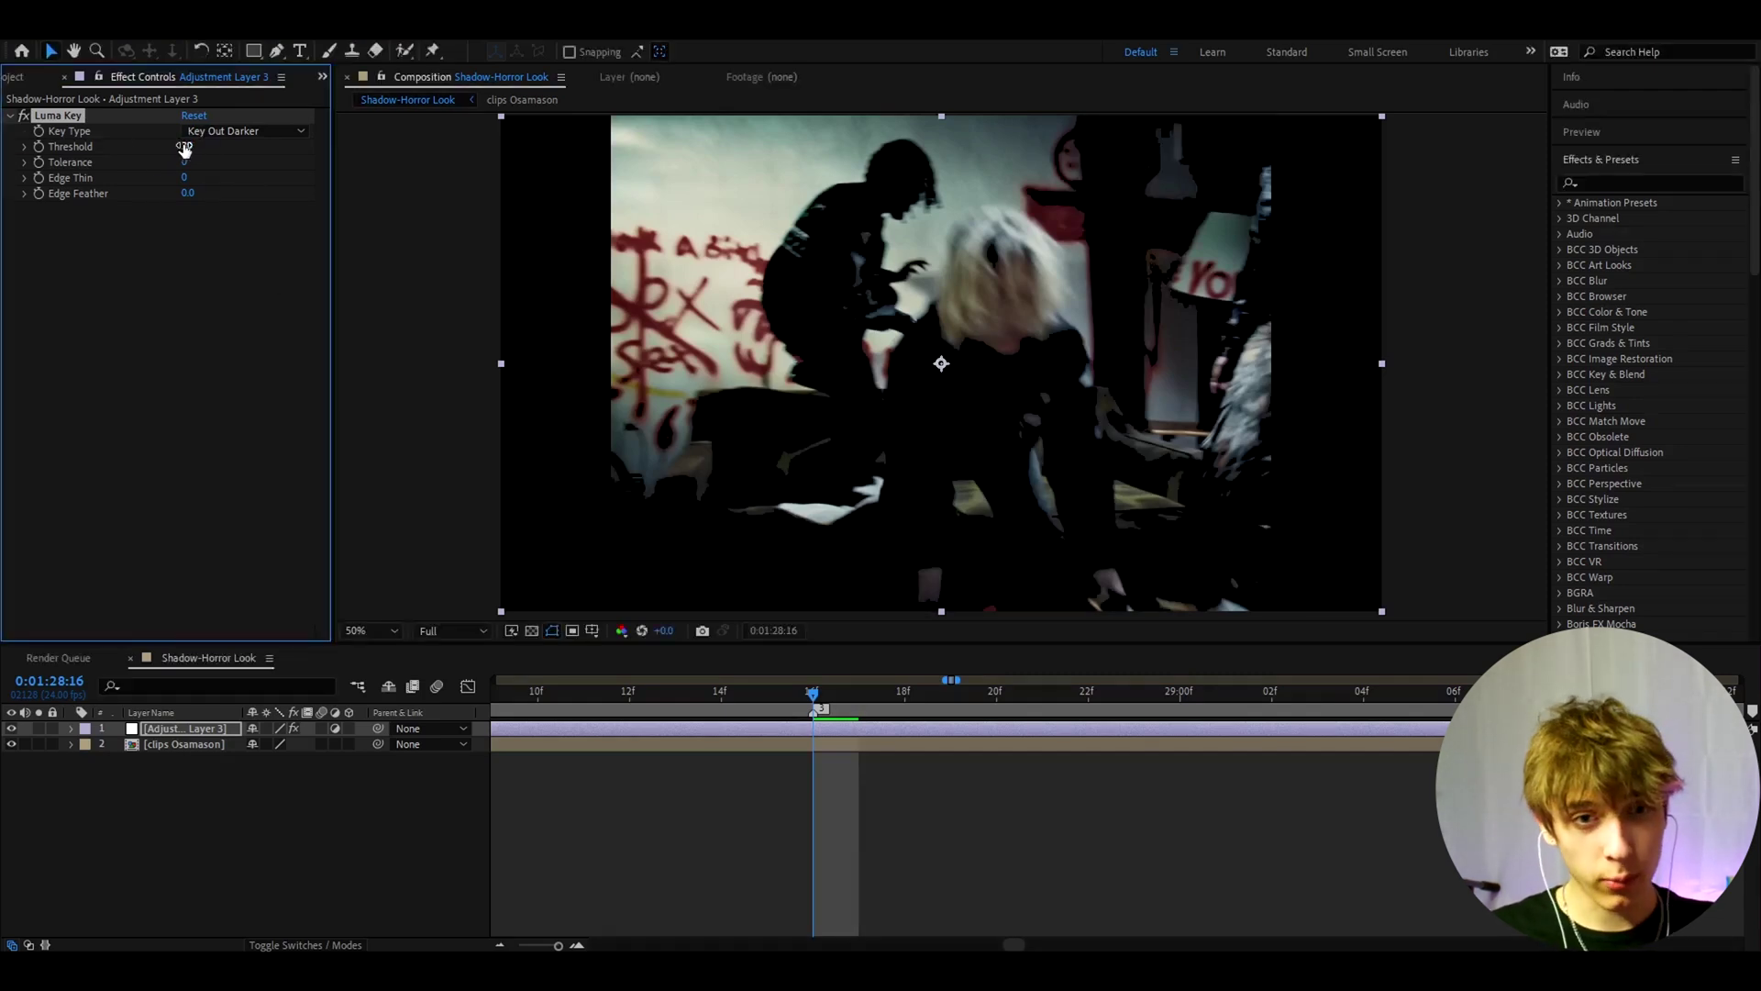
pyautogui.moveTo(871, 695); pyautogui.dragTo(813, 701)
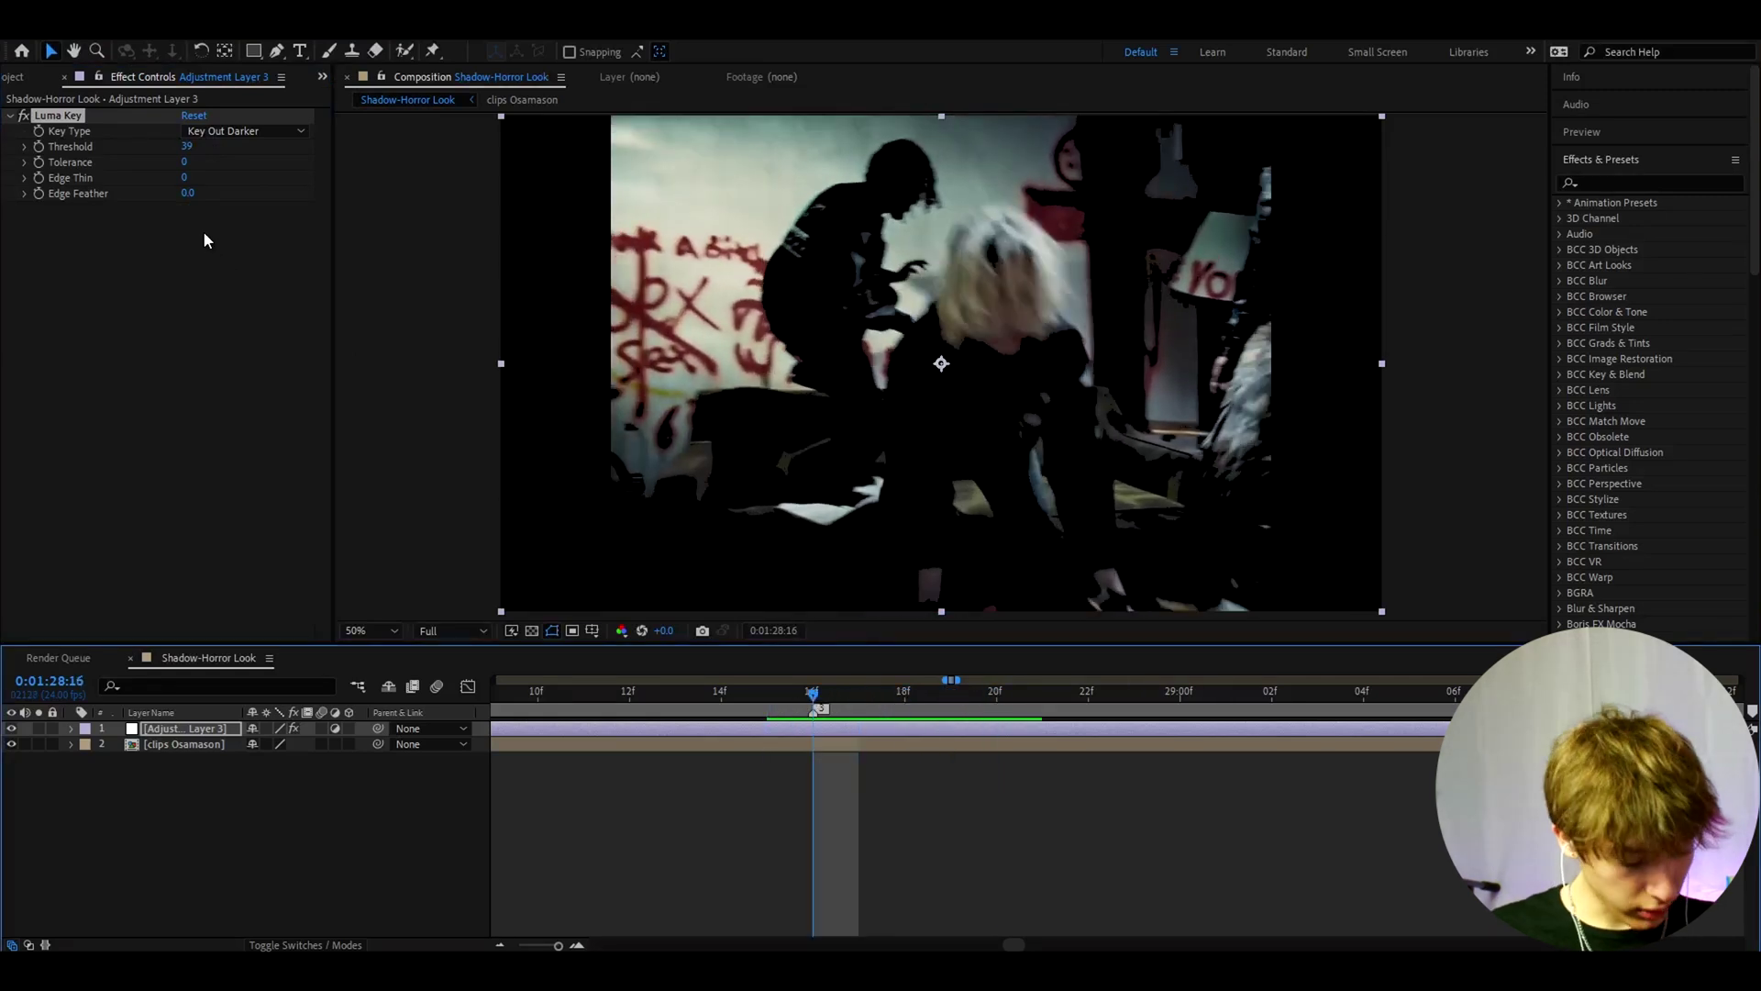
pyautogui.click(191, 195)
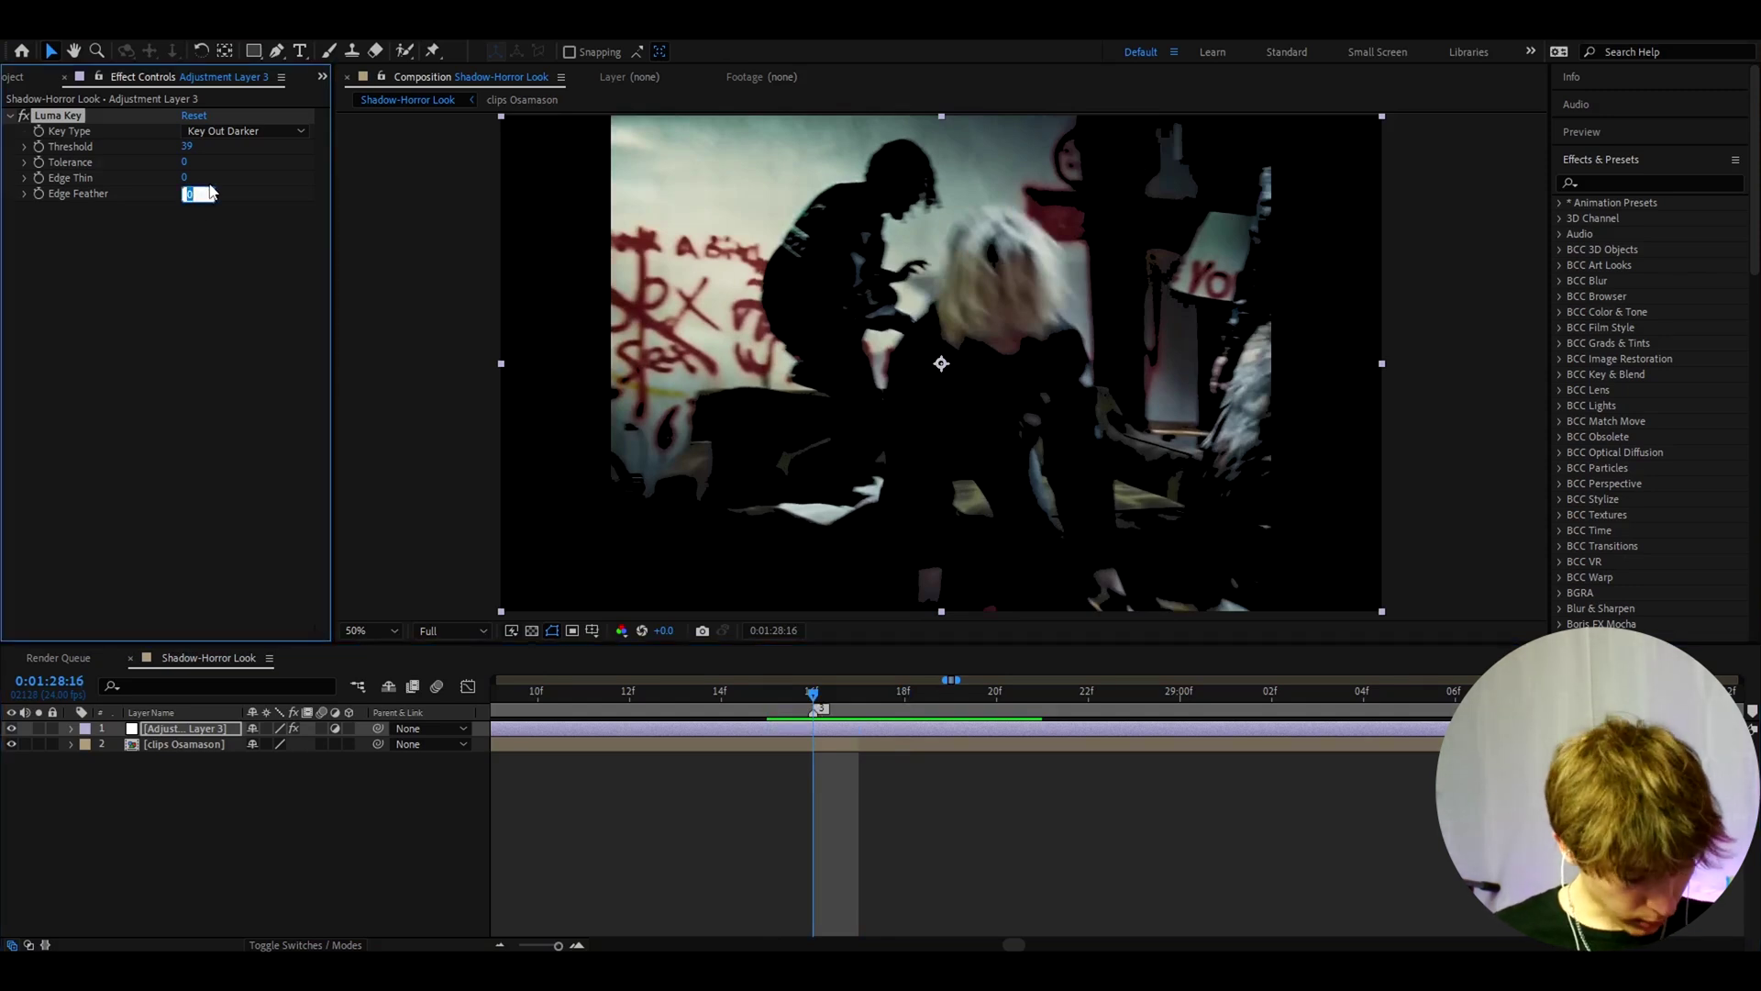
pyautogui.write('53.1')
pyautogui.press('Return')
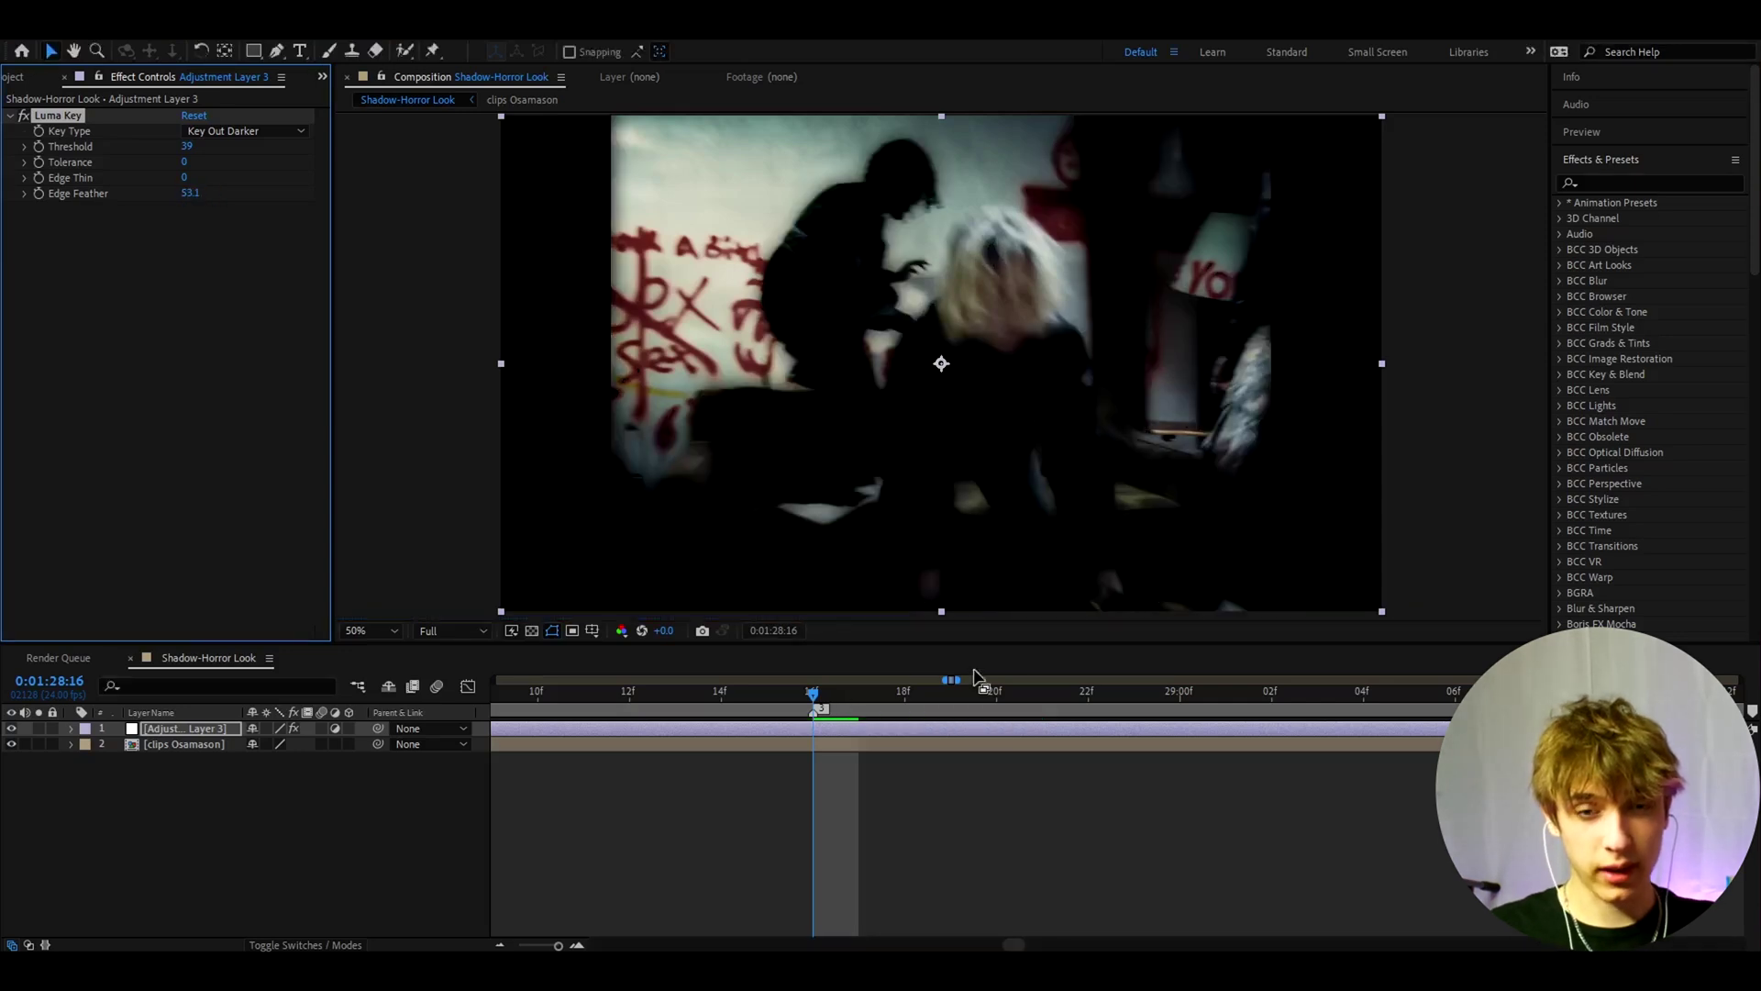
pyautogui.click(23, 115)
pyautogui.click(23, 116)
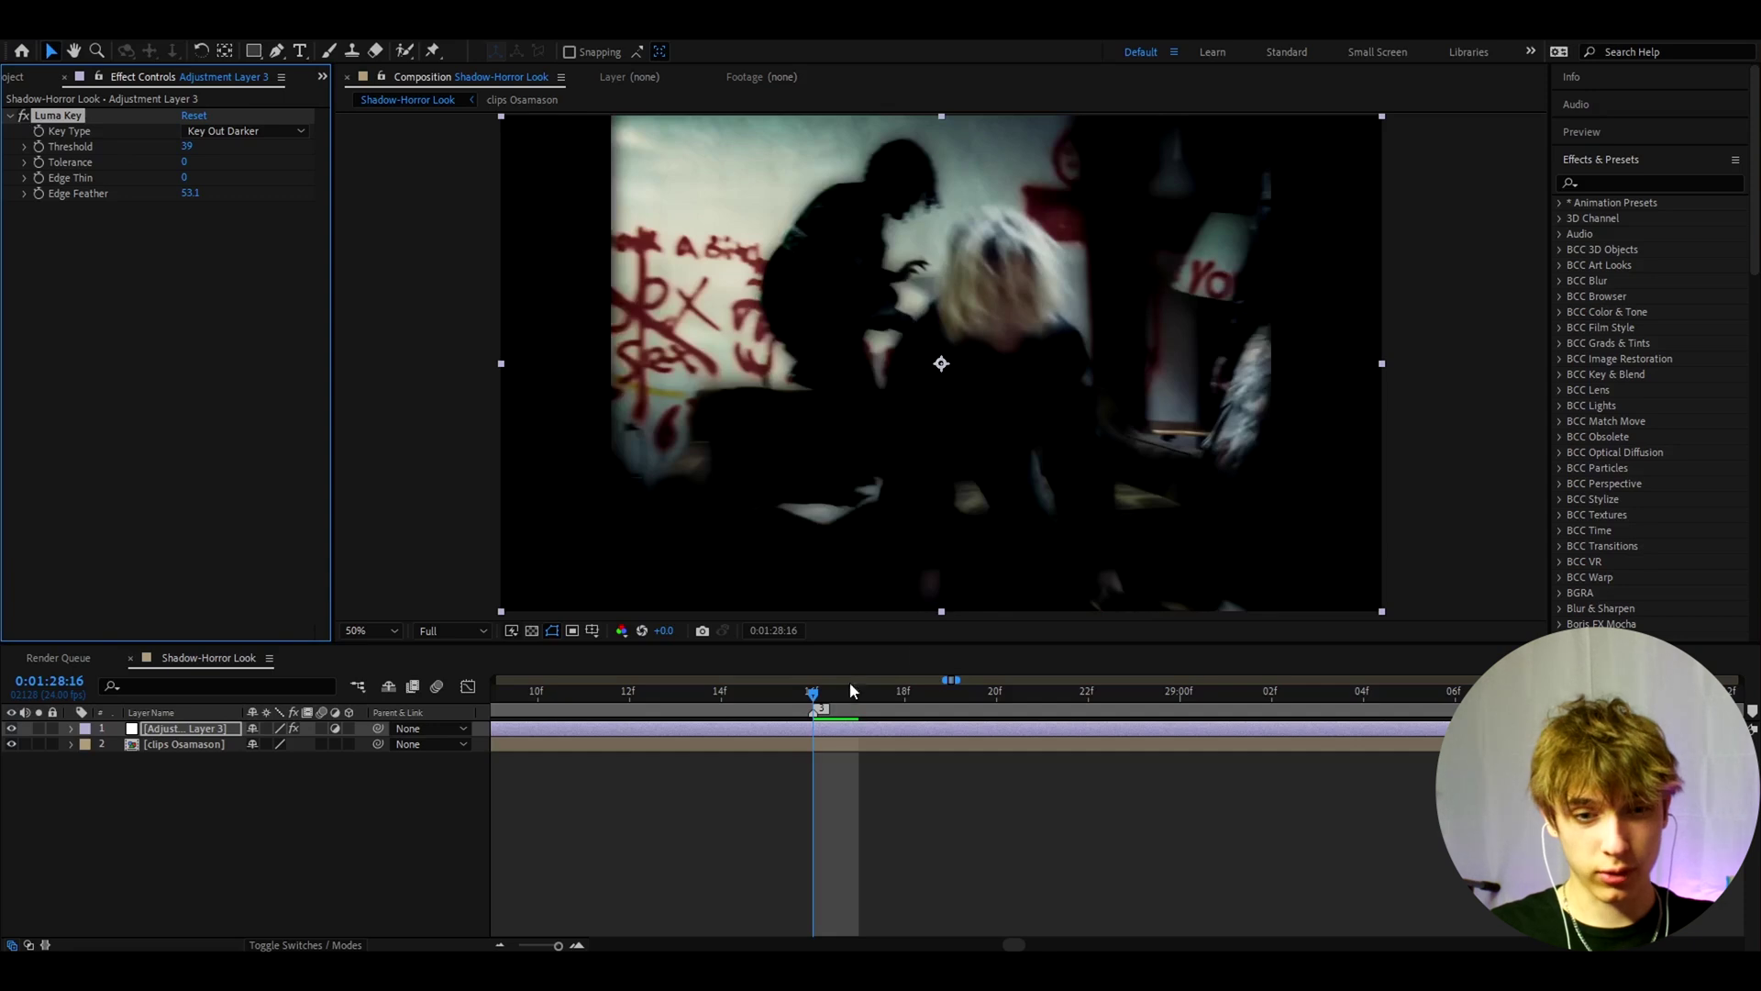
pyautogui.moveTo(871, 694); pyautogui.dragTo(813, 694)
pyautogui.moveTo(196, 141); pyautogui.dragTo(226, 138)
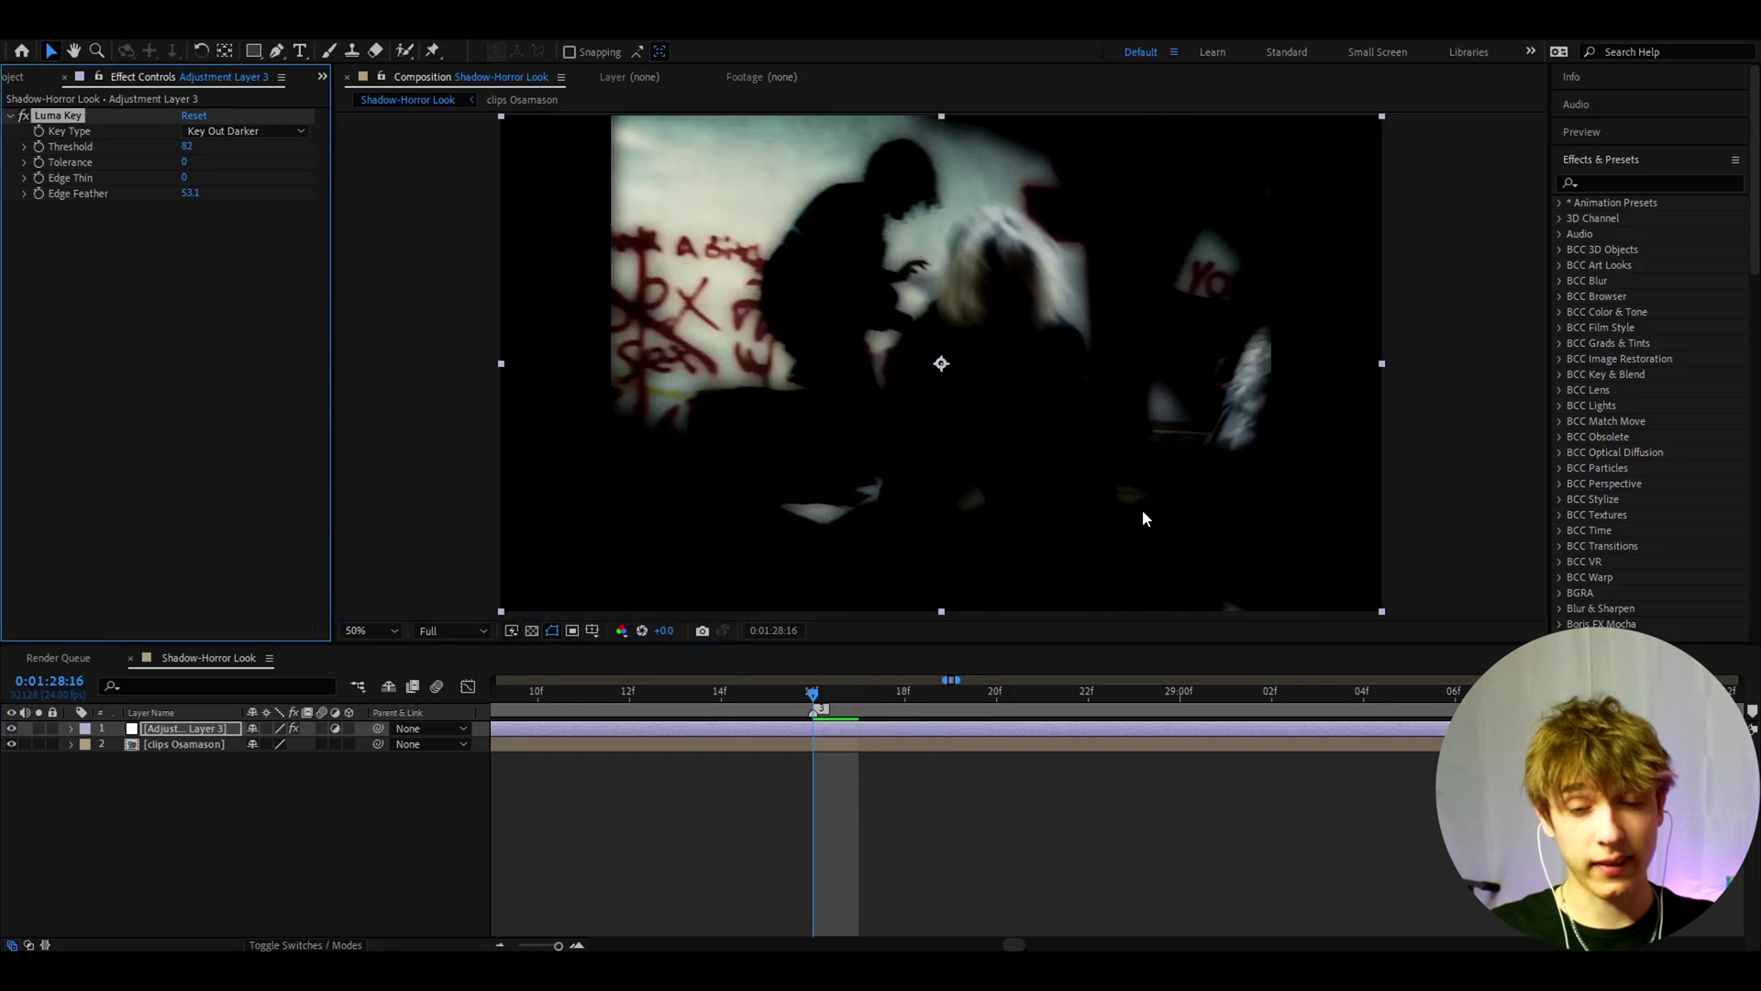
pyautogui.moveTo(187, 146); pyautogui.dragTo(134, 233)
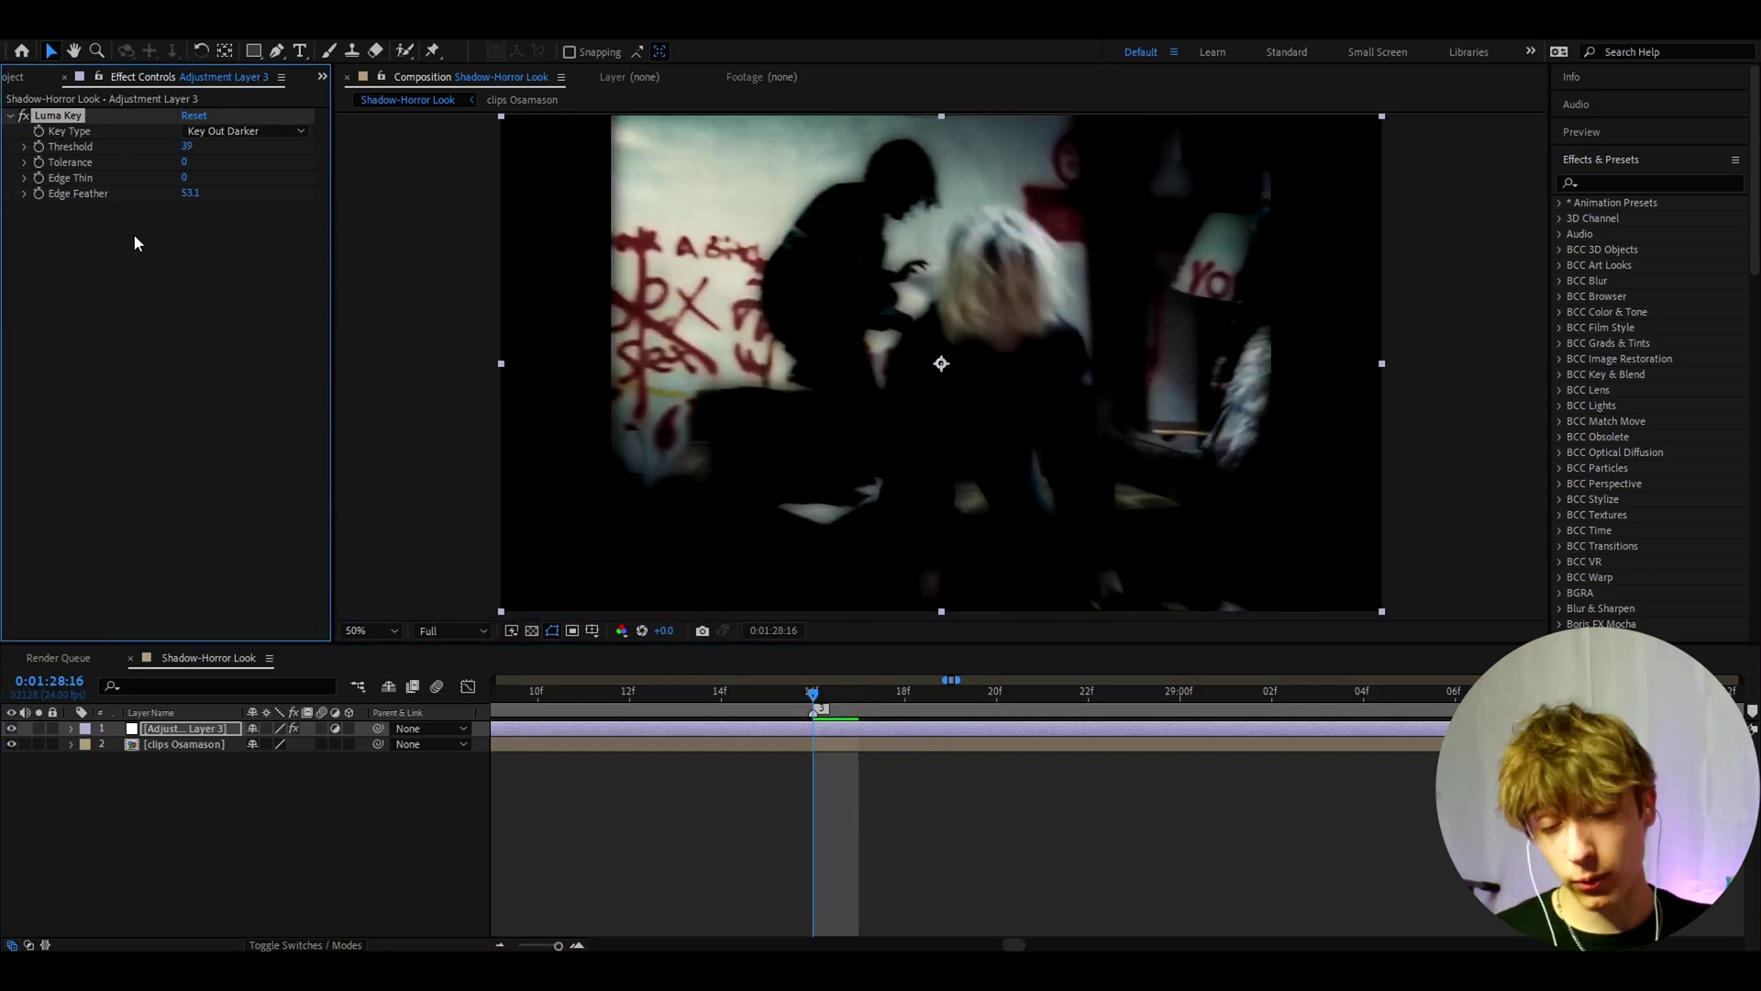
# Apply Hue/Saturation with Master Saturation at -35, undoing a trial drop to -93
pyautogui.hotkey('ctrl', 'space')
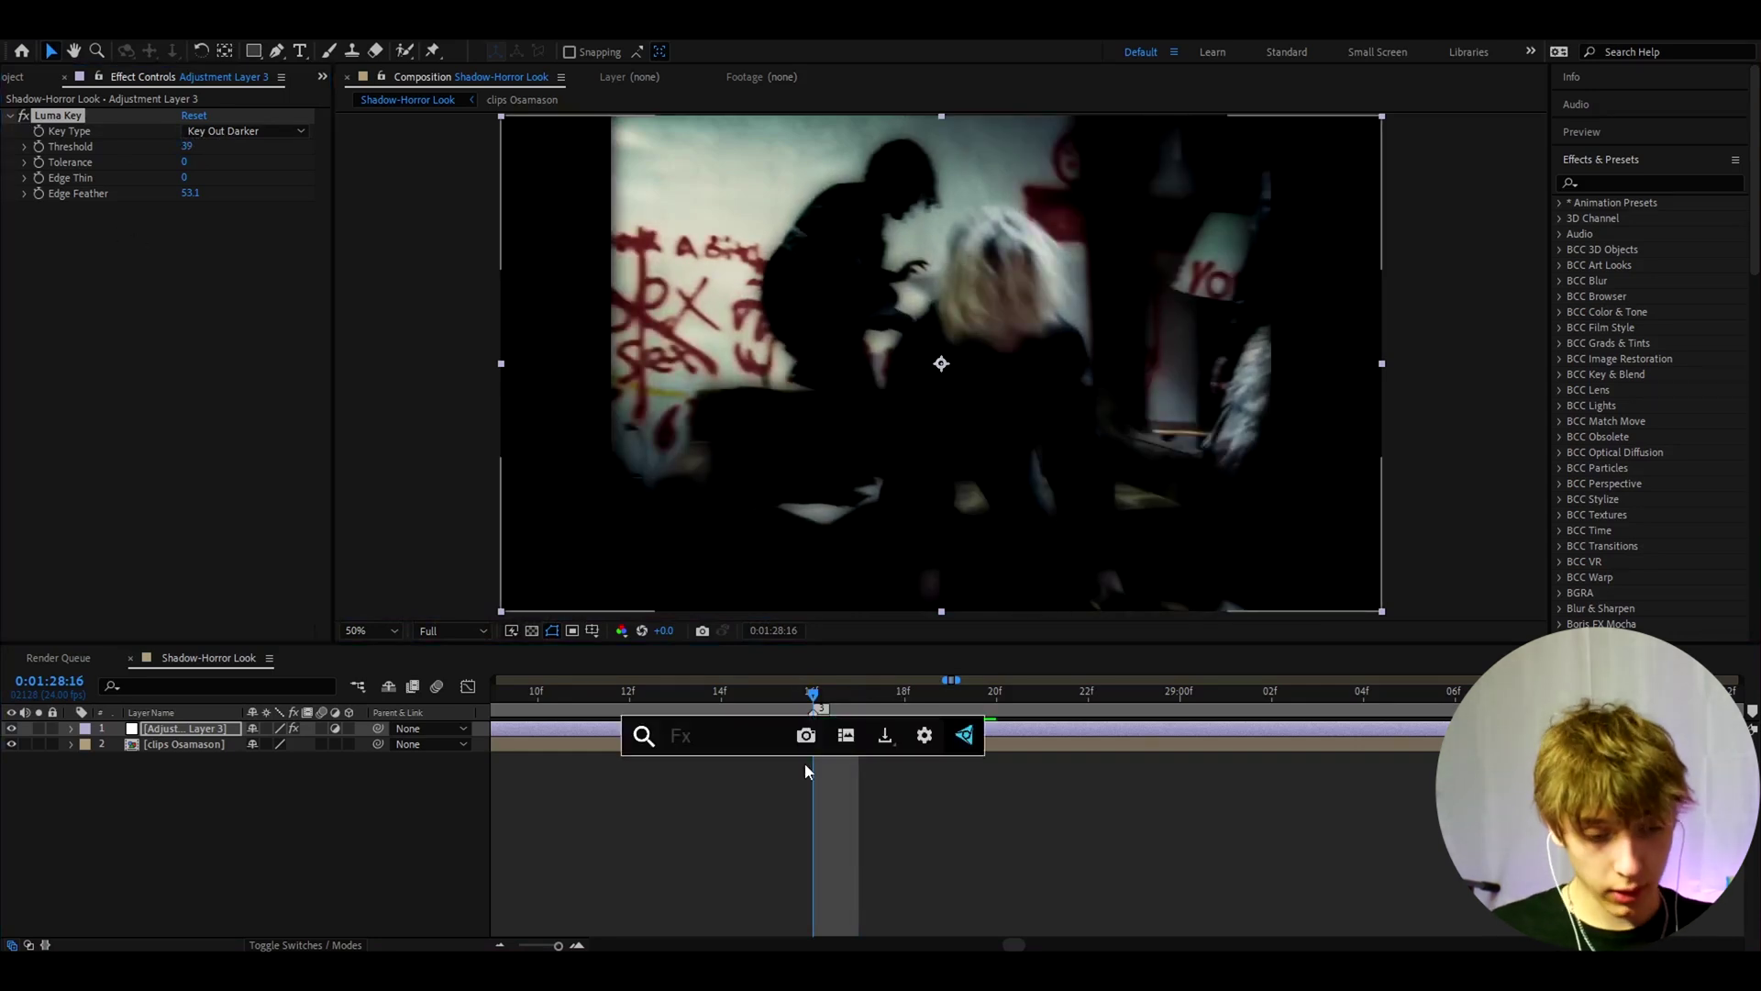
pyautogui.write('hue')
pyautogui.click(743, 788)
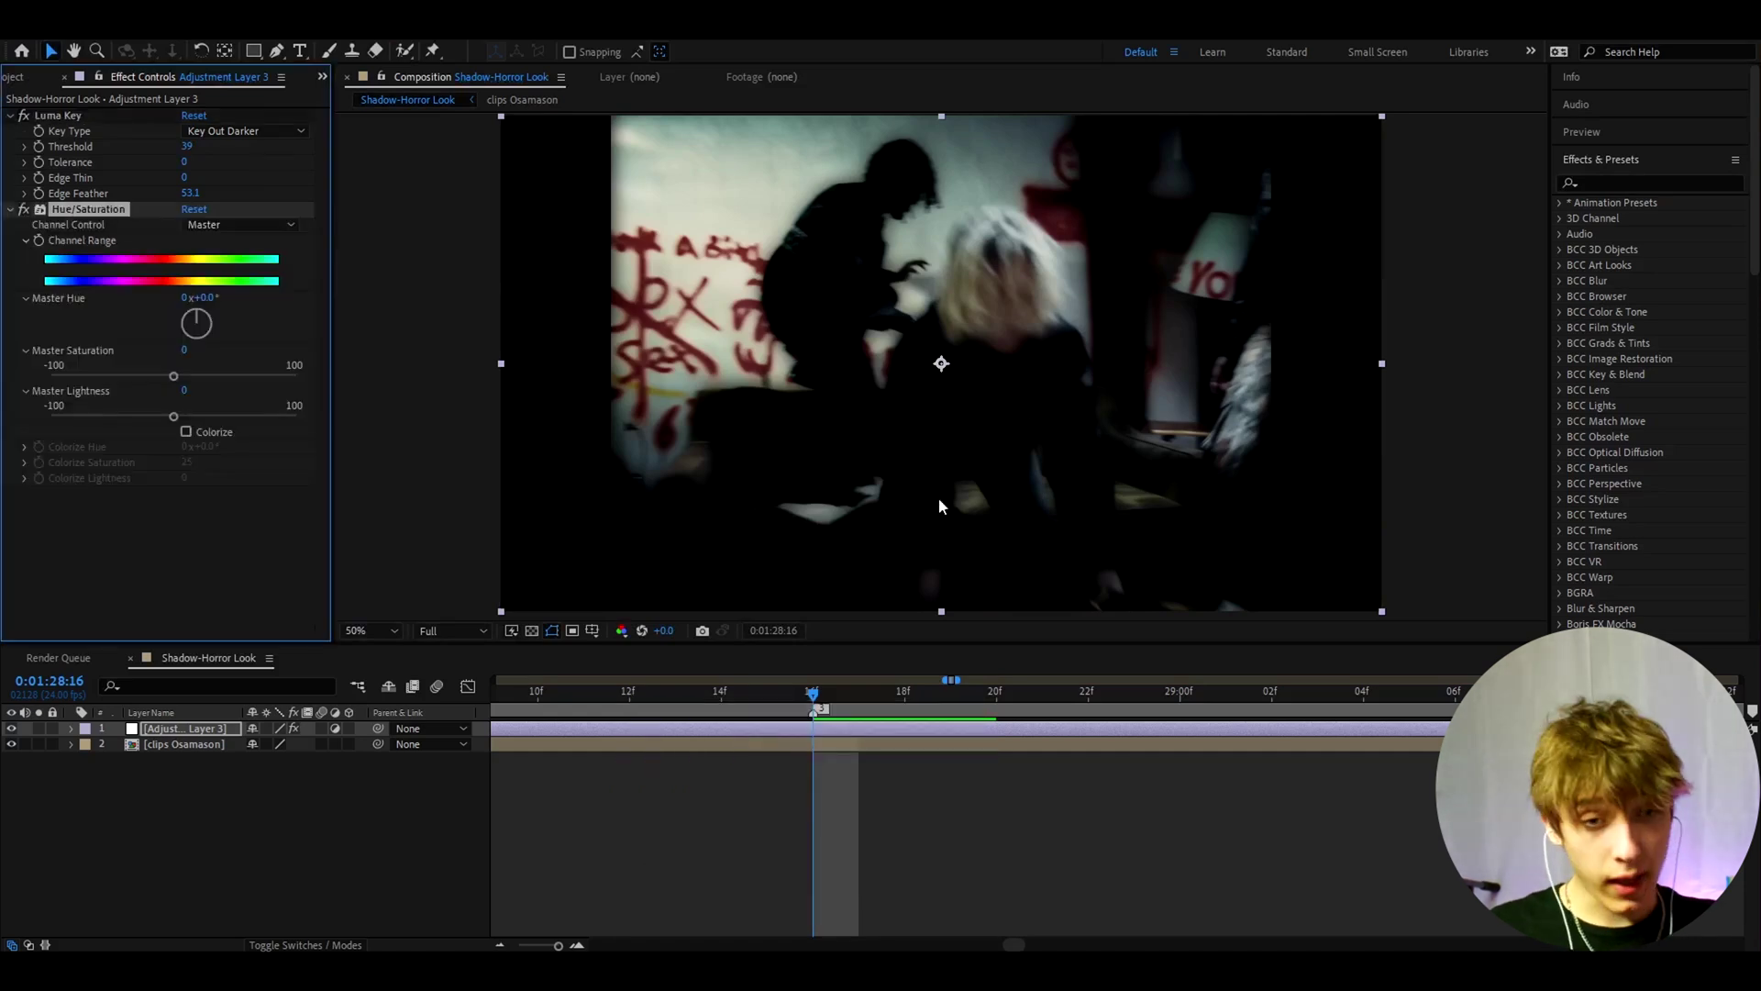
pyautogui.click(184, 352)
pyautogui.write('-35')
pyautogui.press('Return')
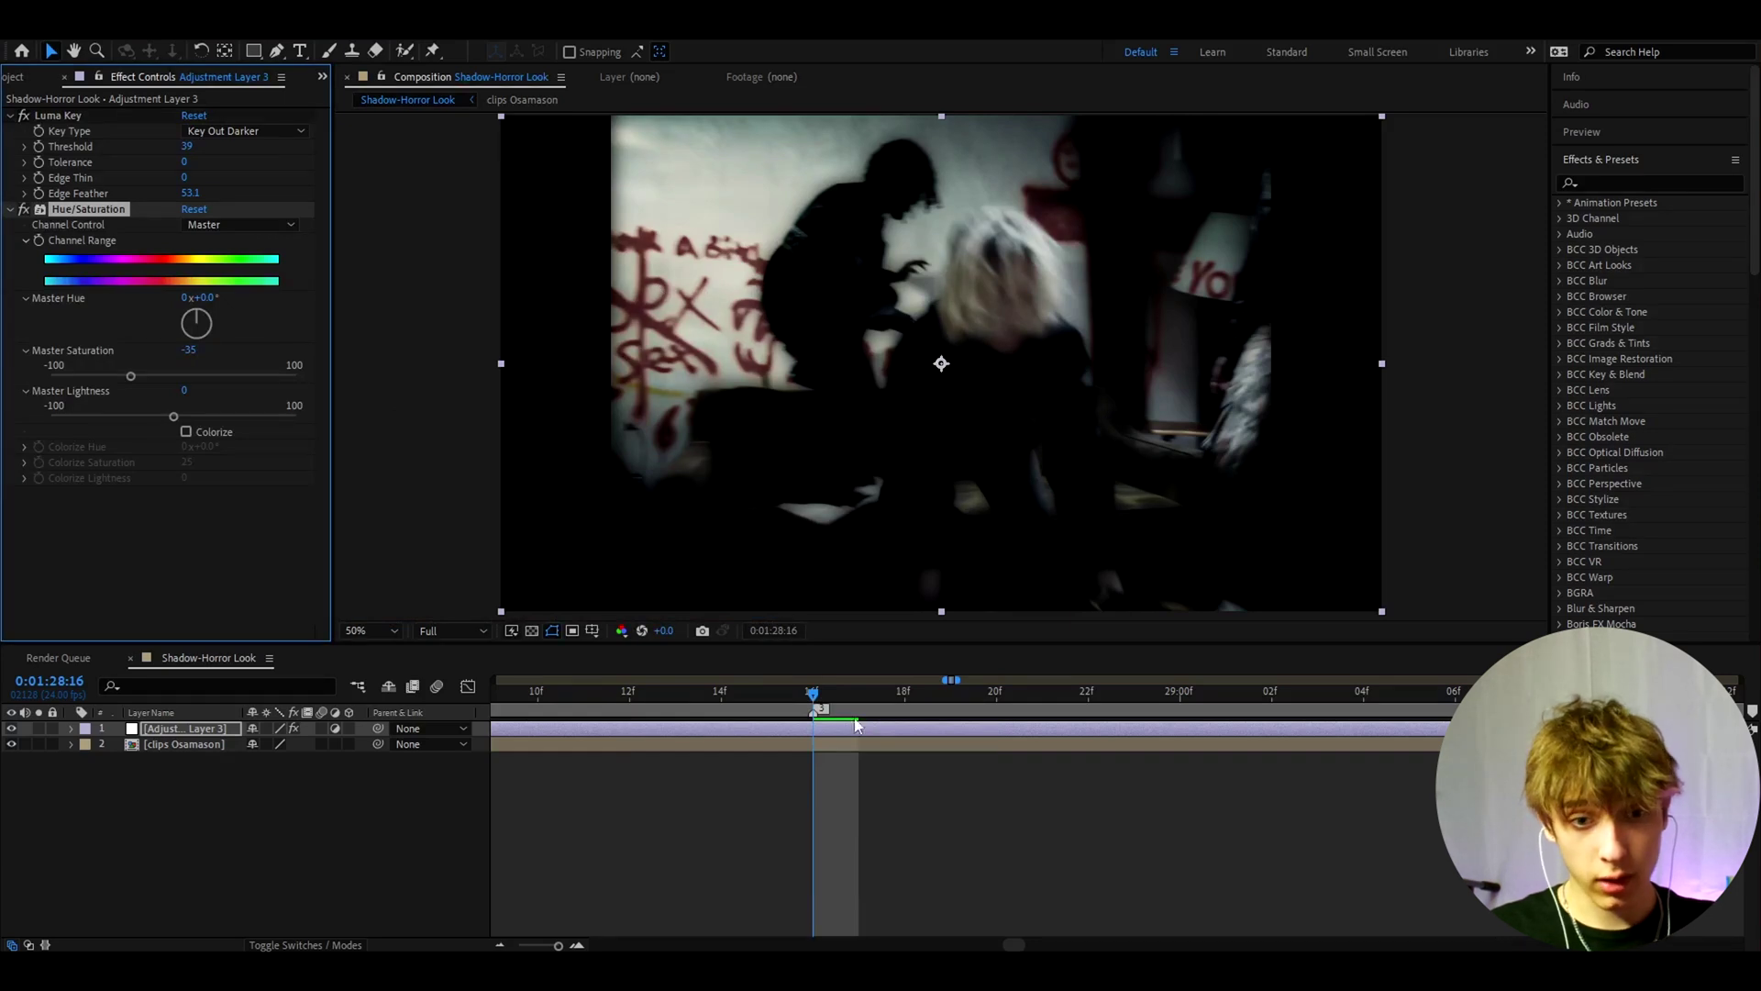
pyautogui.click(858, 715)
pyautogui.click(61, 377)
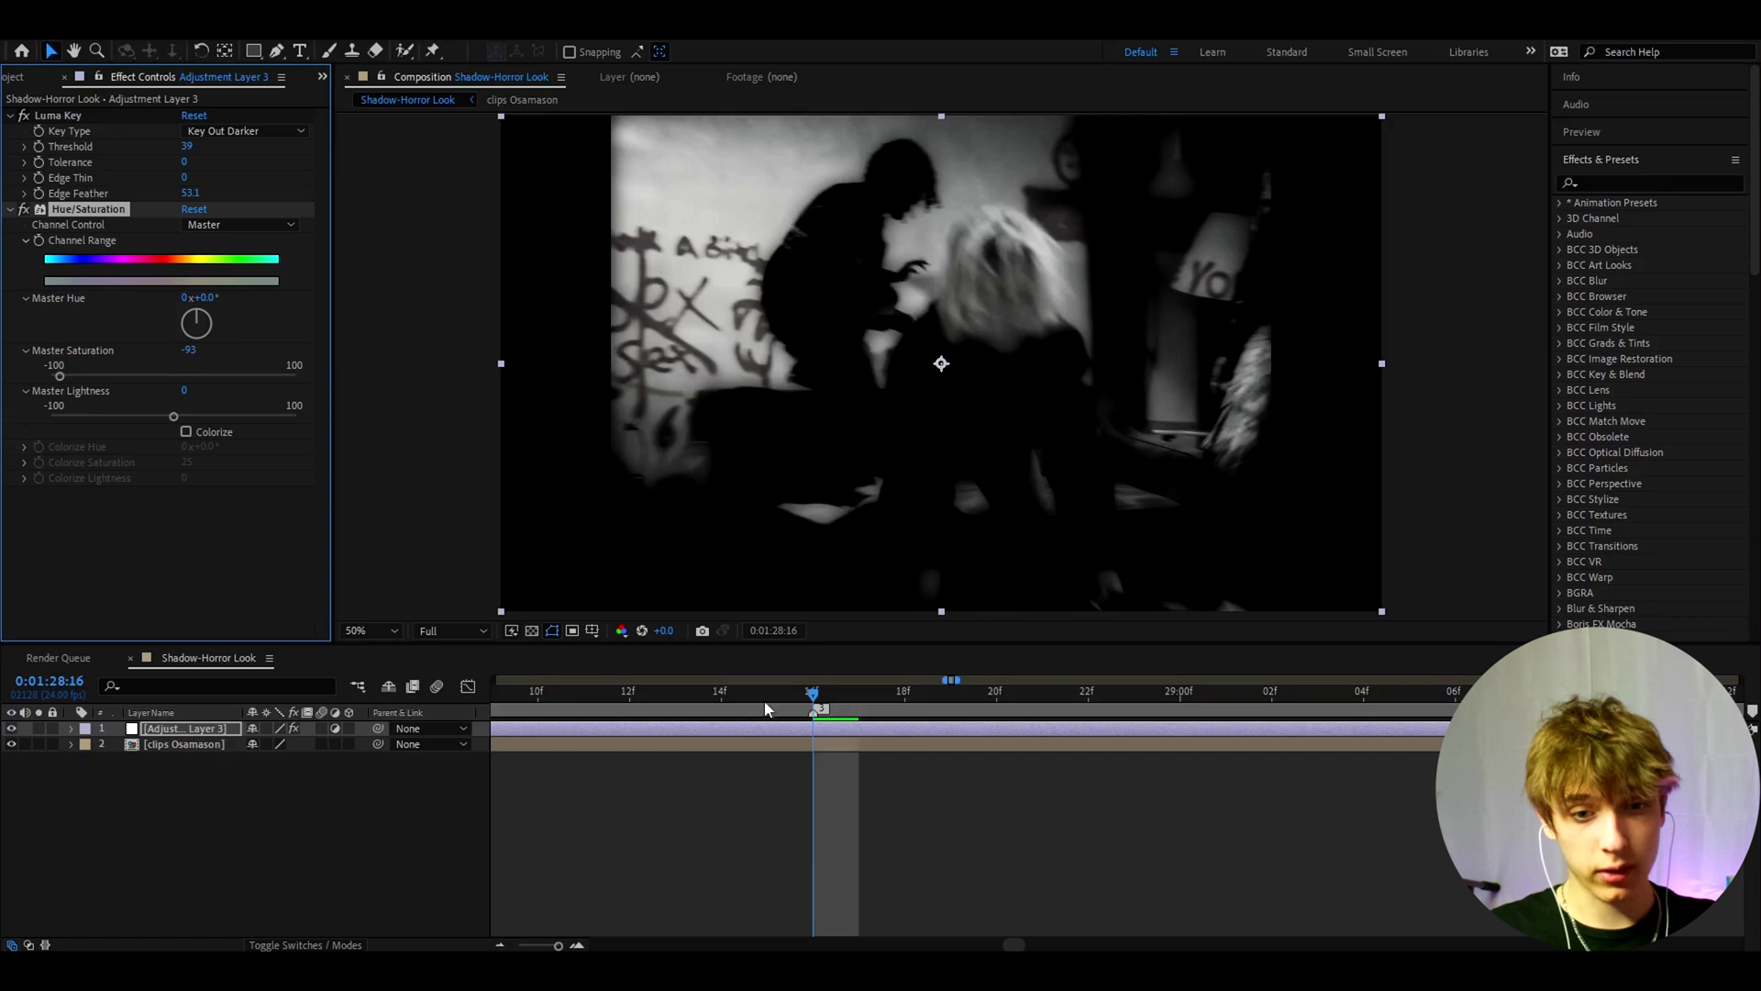
pyautogui.hotkey('ctrl', 'z')
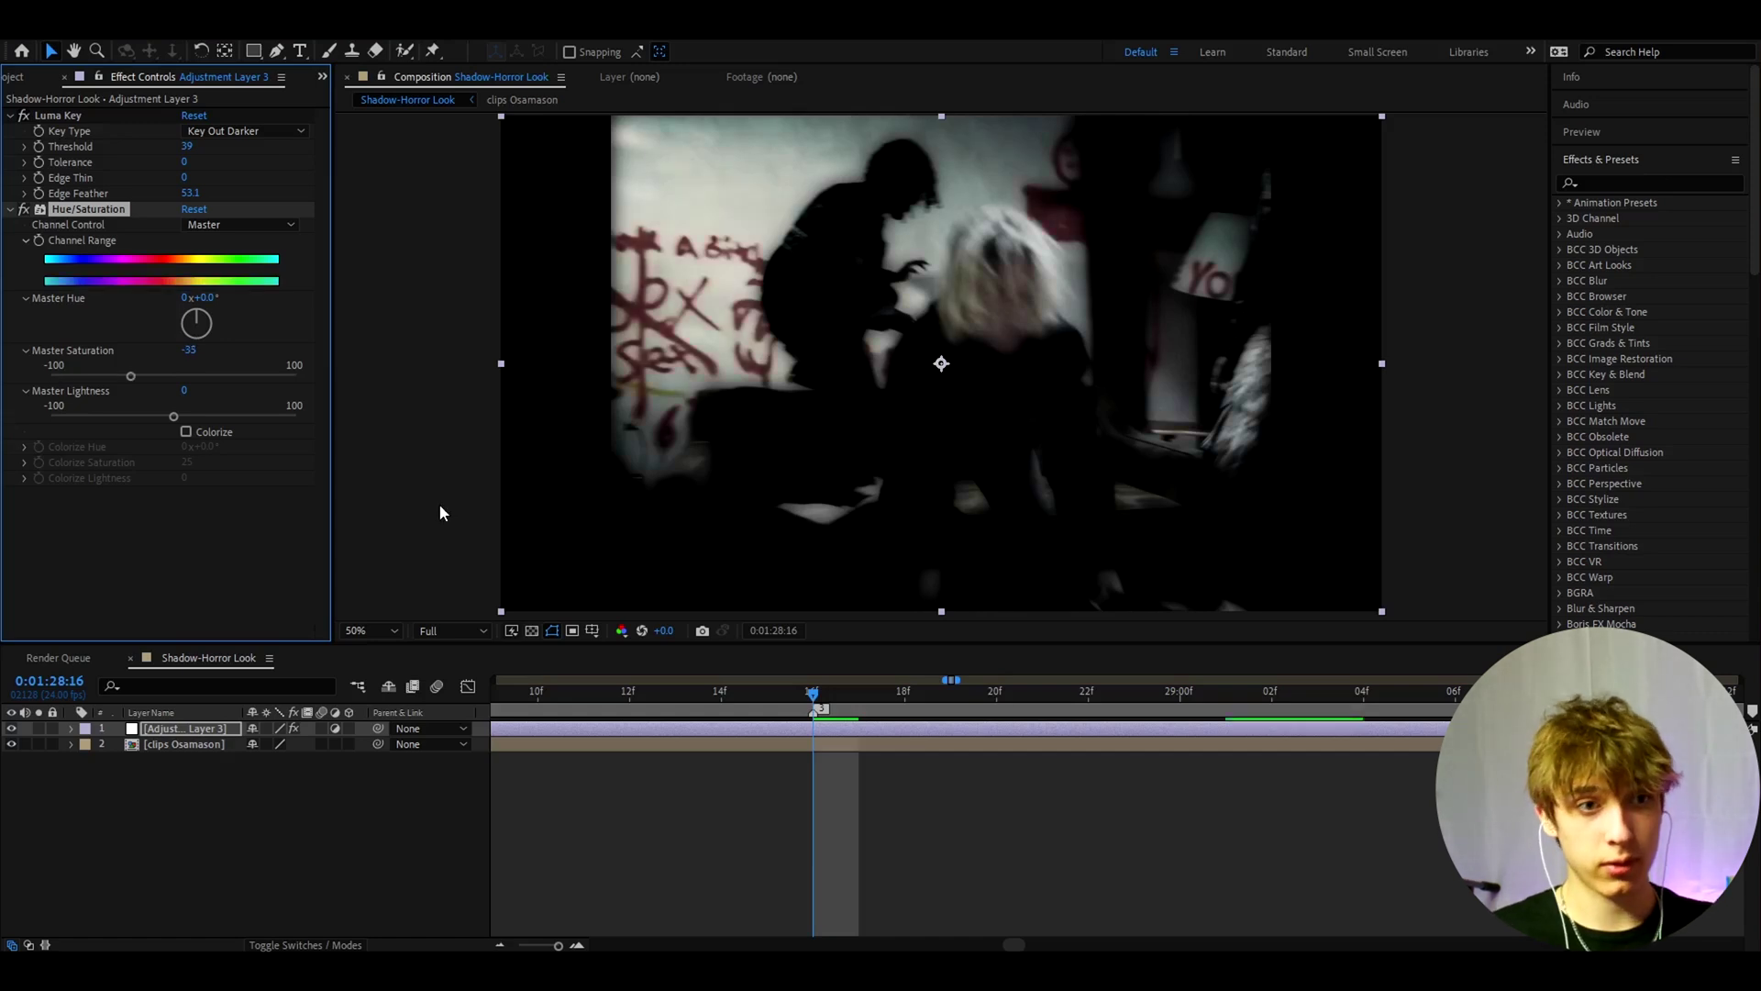
# Apply Add Grain to the adjustment layer and set its viewing mode to Final Output
pyautogui.click(996, 536)
pyautogui.hotkey('ctrl', 'space')
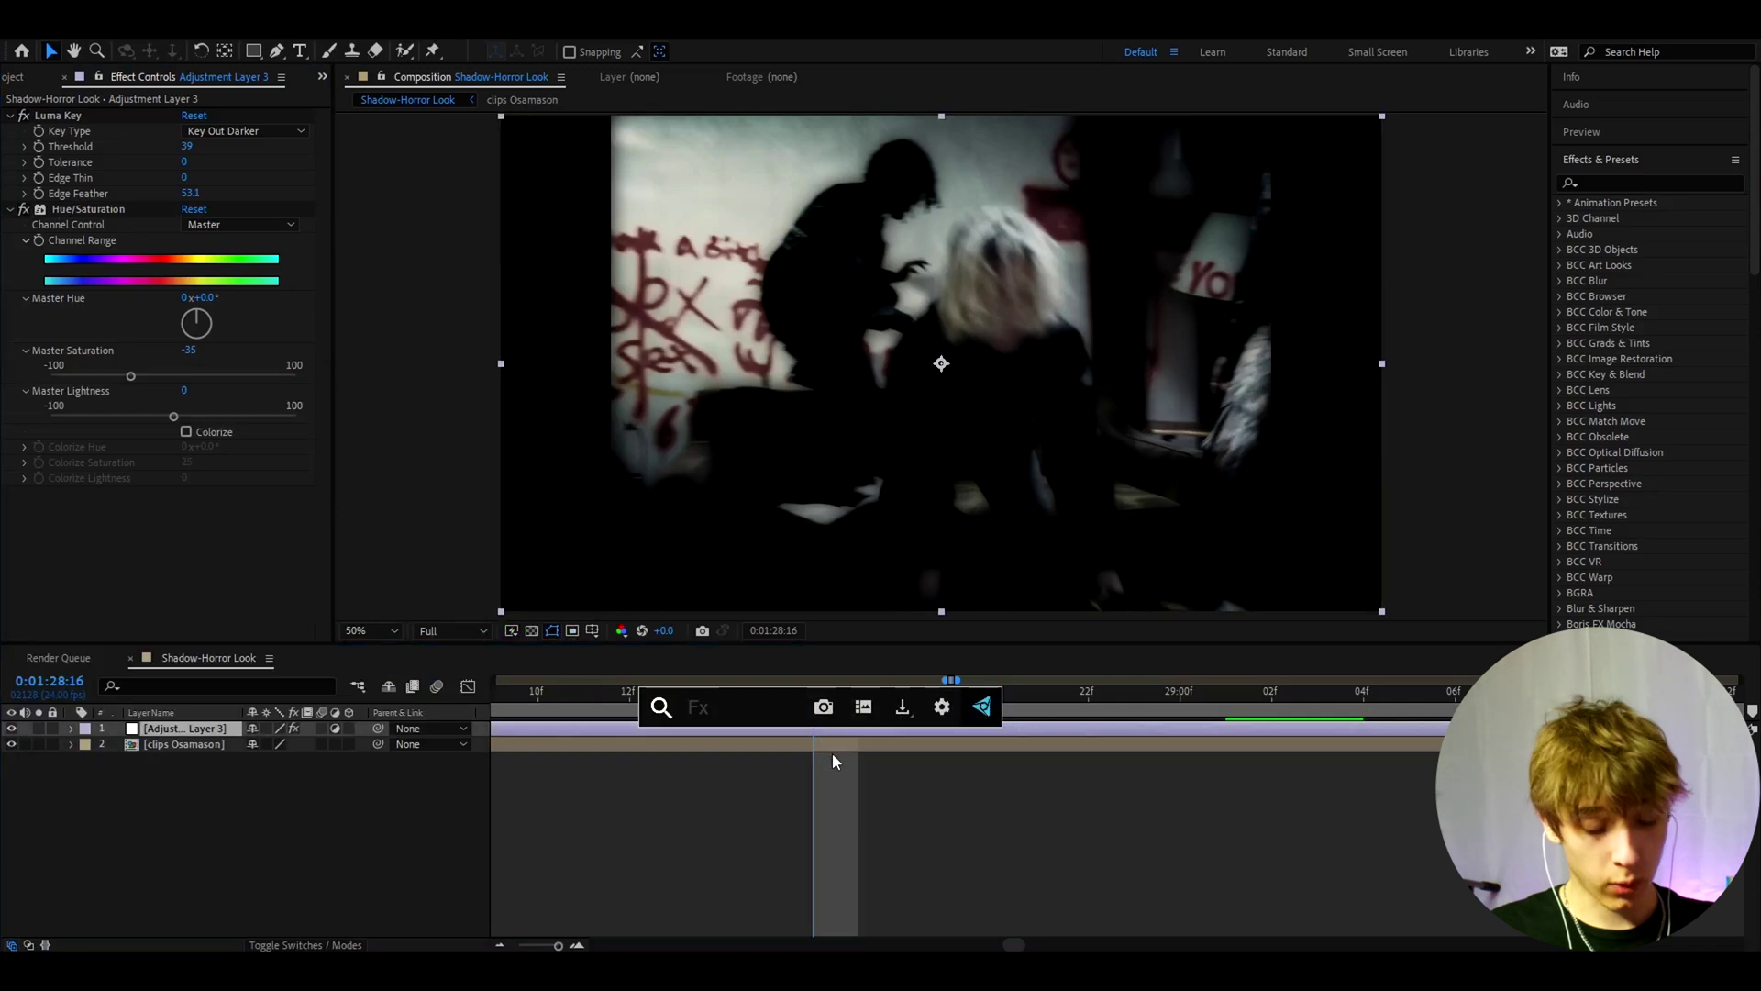
pyautogui.write('add grai')
pyautogui.click(733, 762)
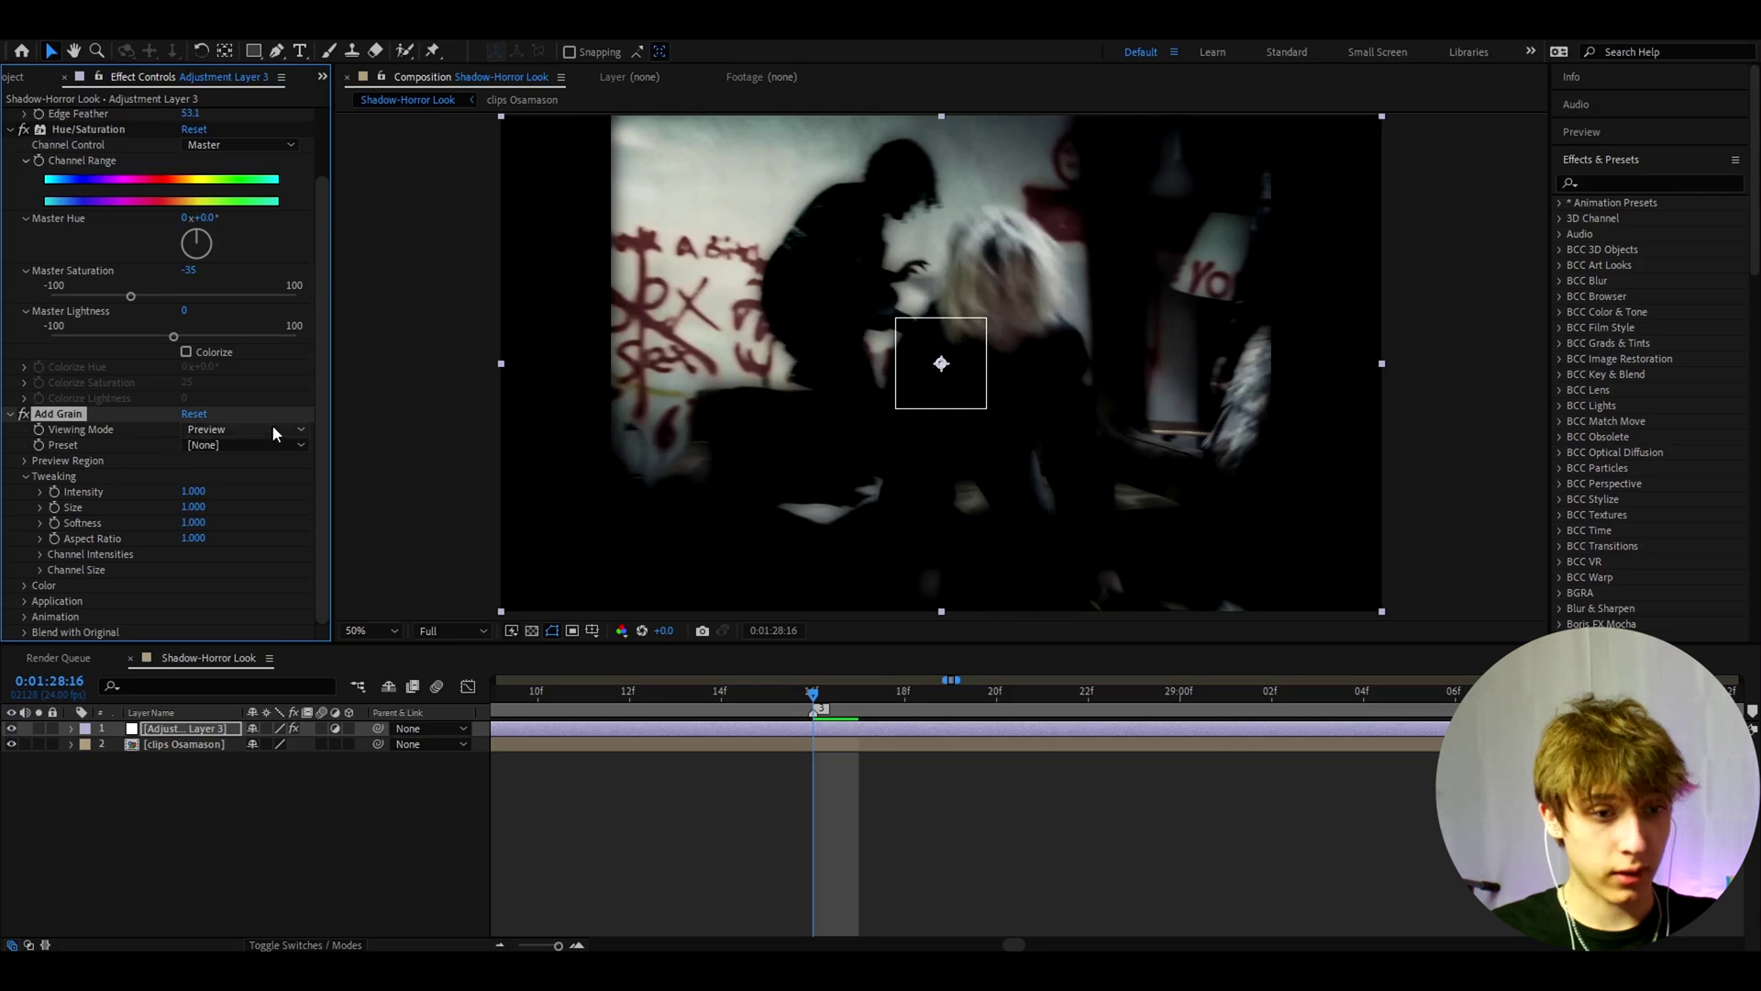
pyautogui.click(218, 432)
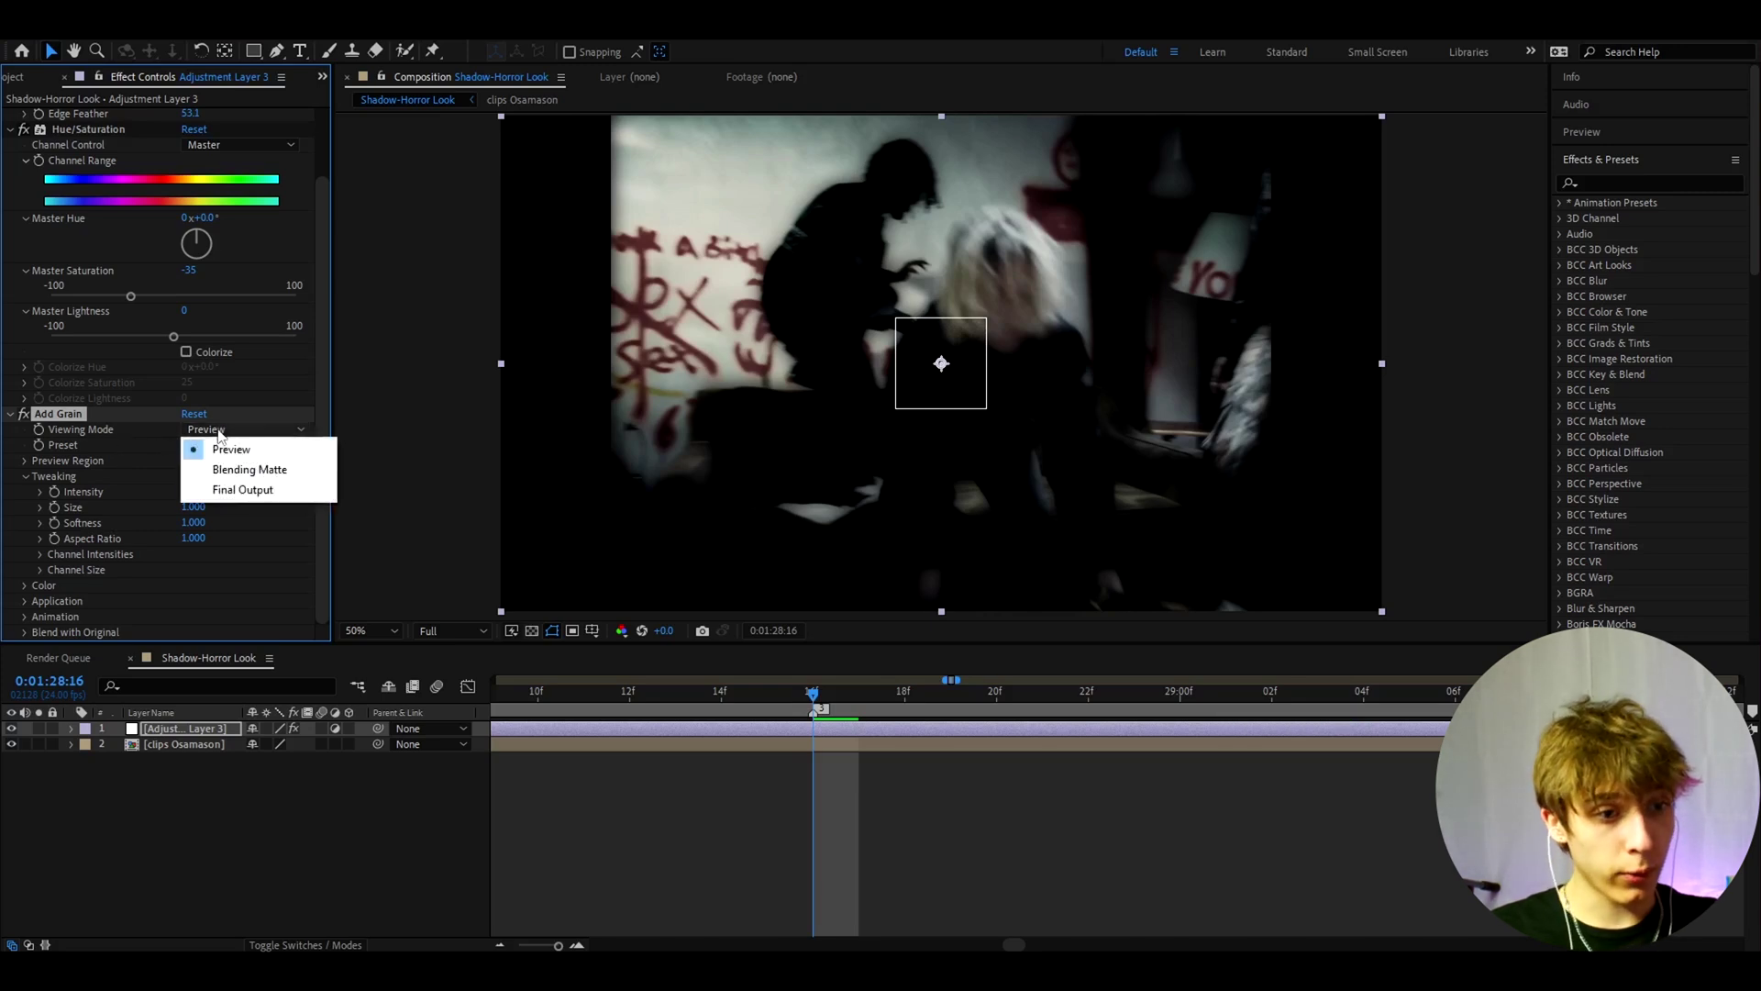
pyautogui.click(238, 490)
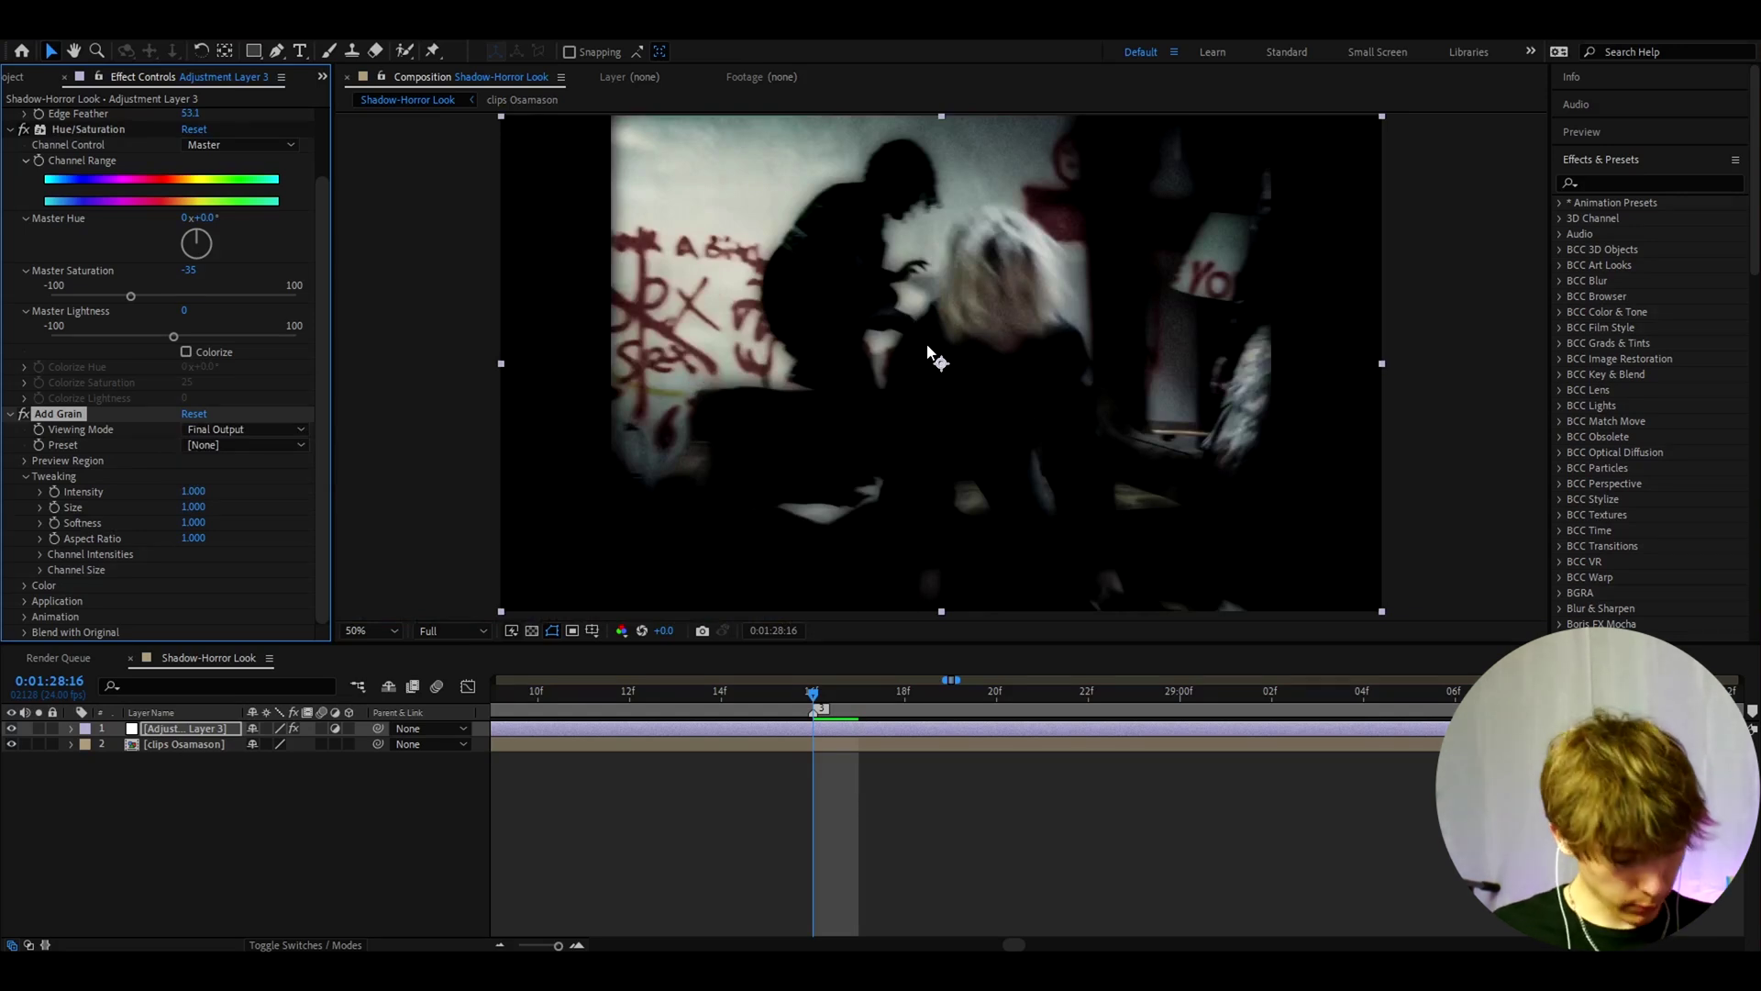
# Choose the Kodak SFX 200T grain preset, intensity 2.7, and enable Monochromatic
pyautogui.click(214, 446)
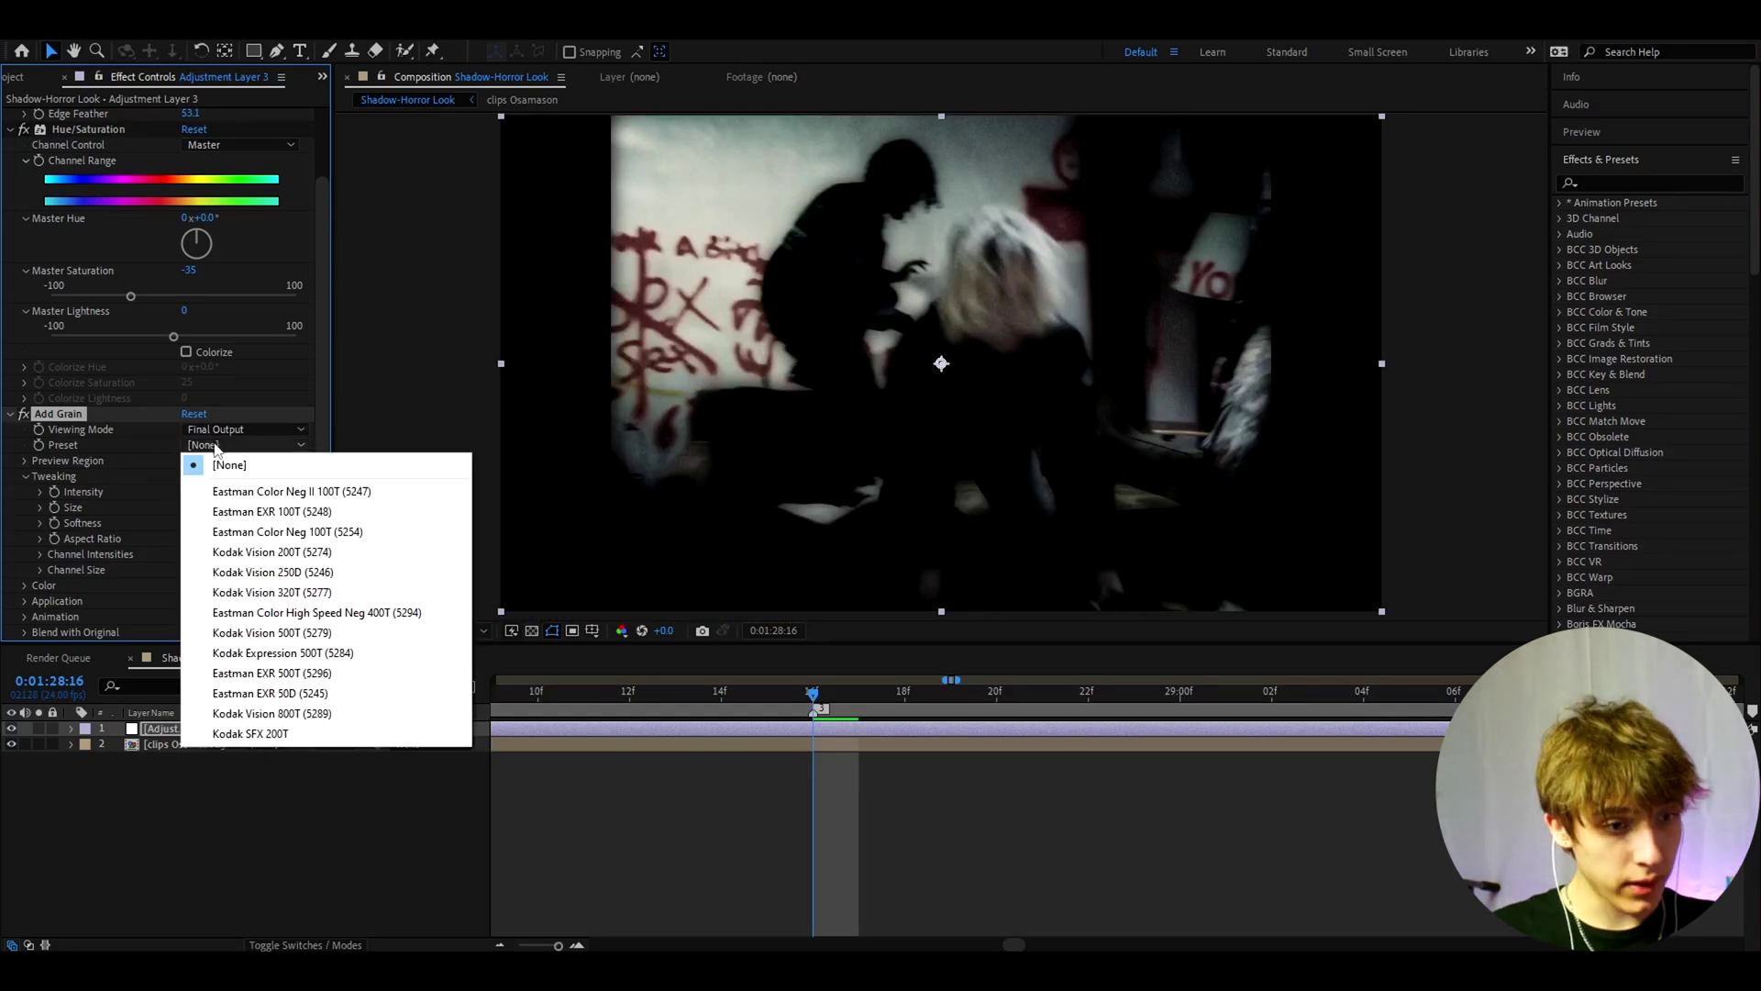
pyautogui.click(275, 734)
pyautogui.click(193, 492)
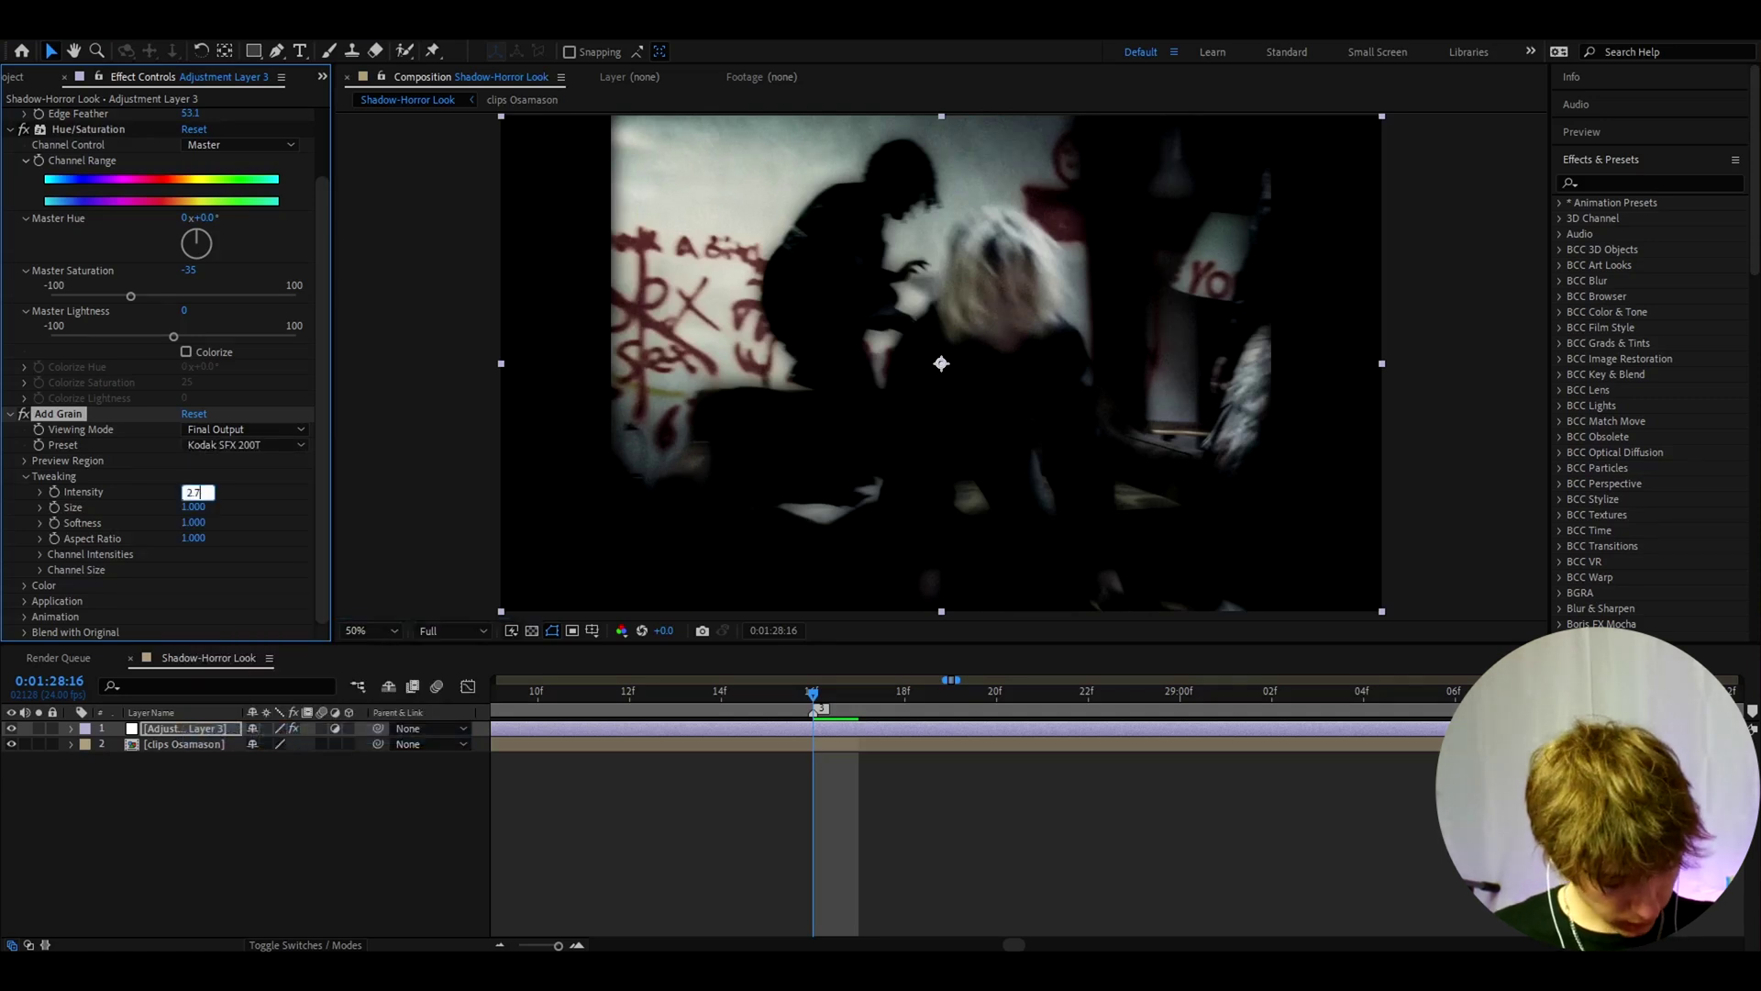
pyautogui.press('Return')
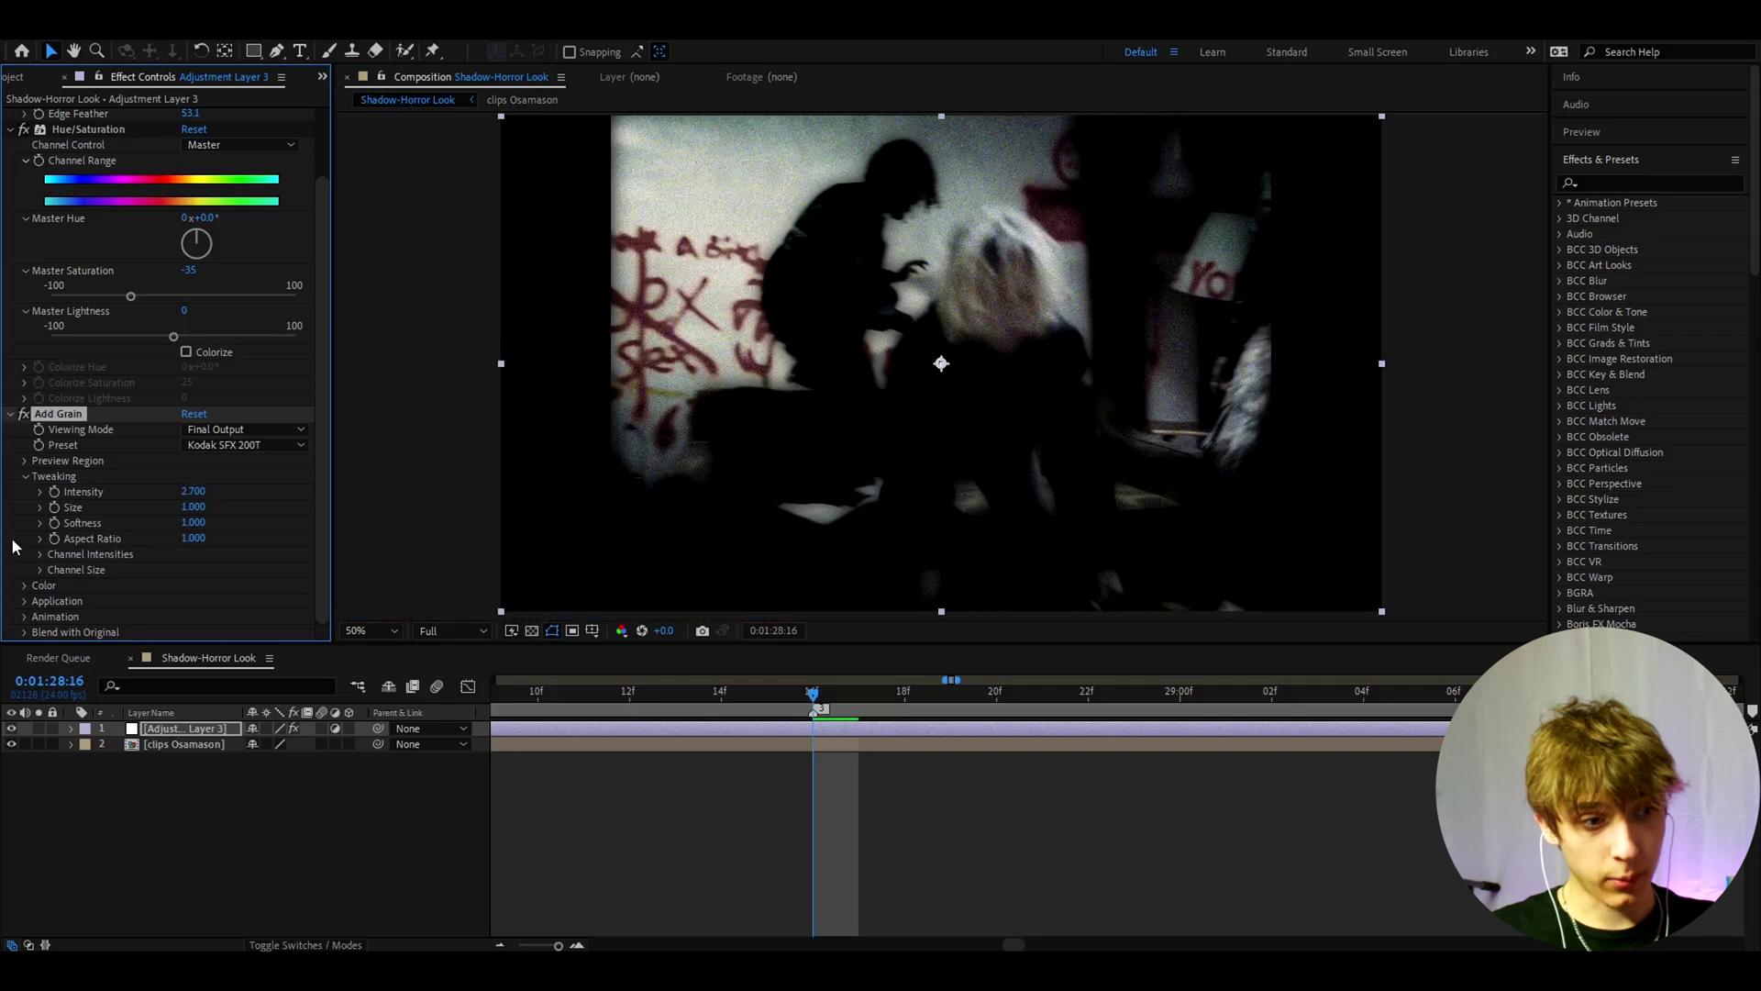
pyautogui.click(36, 584)
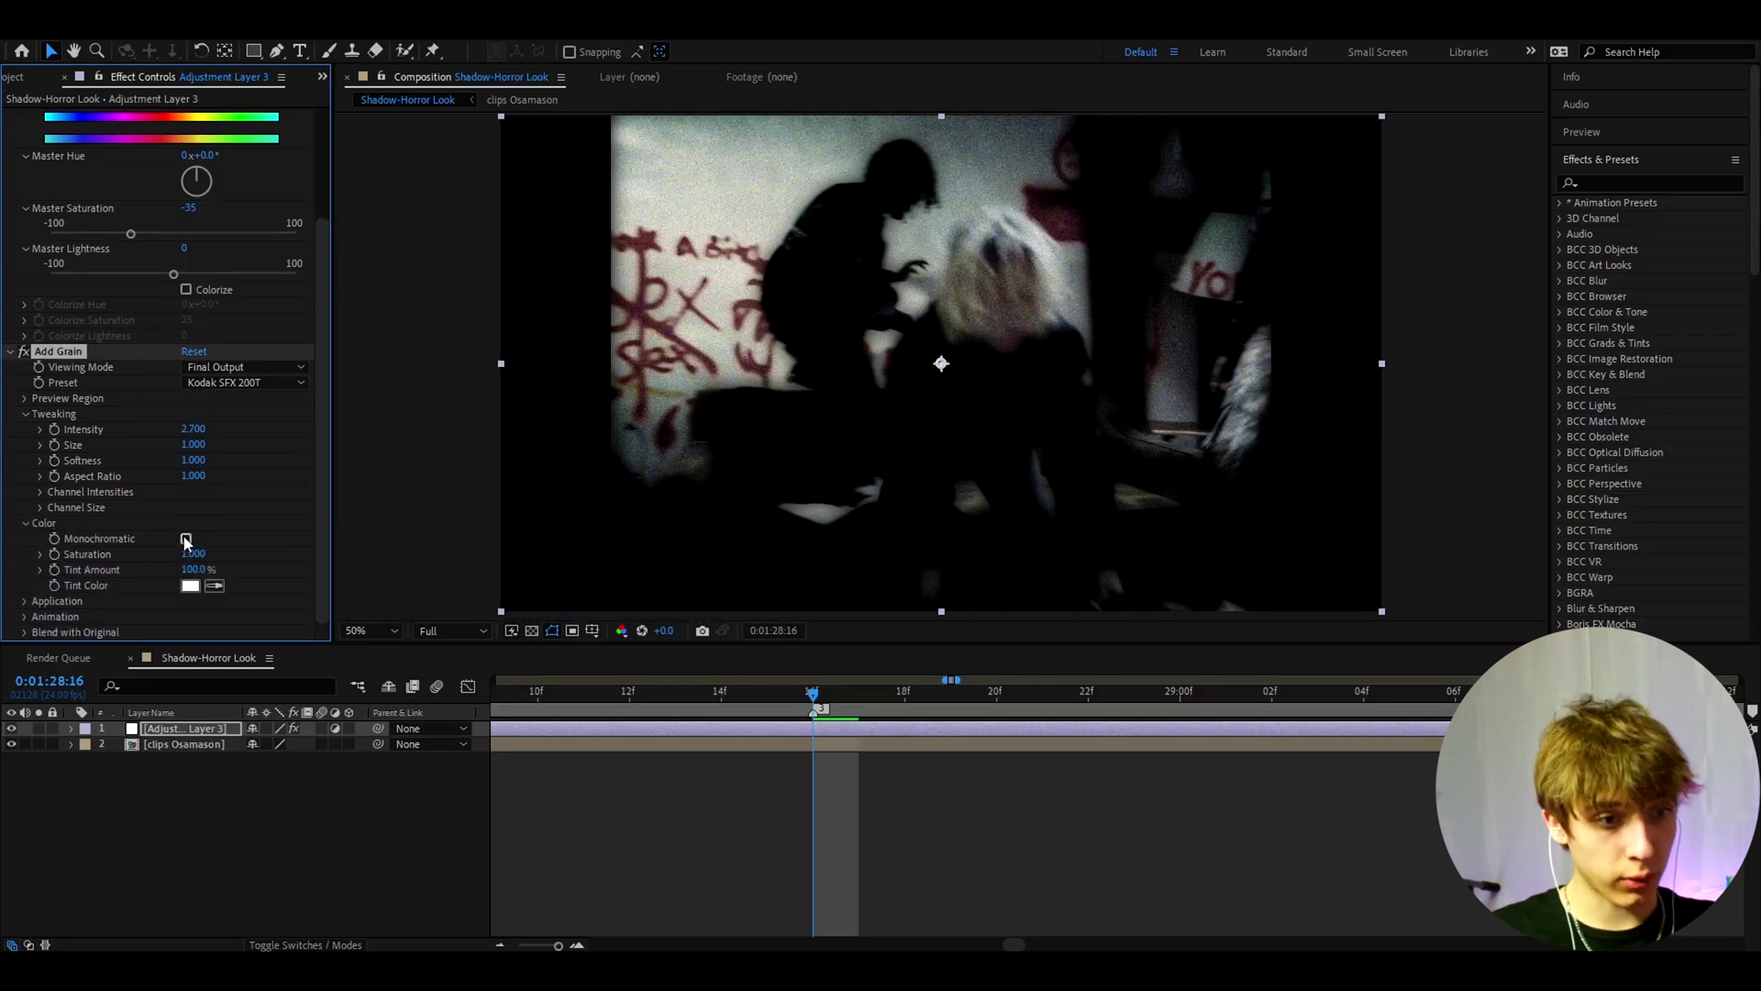
pyautogui.click(186, 540)
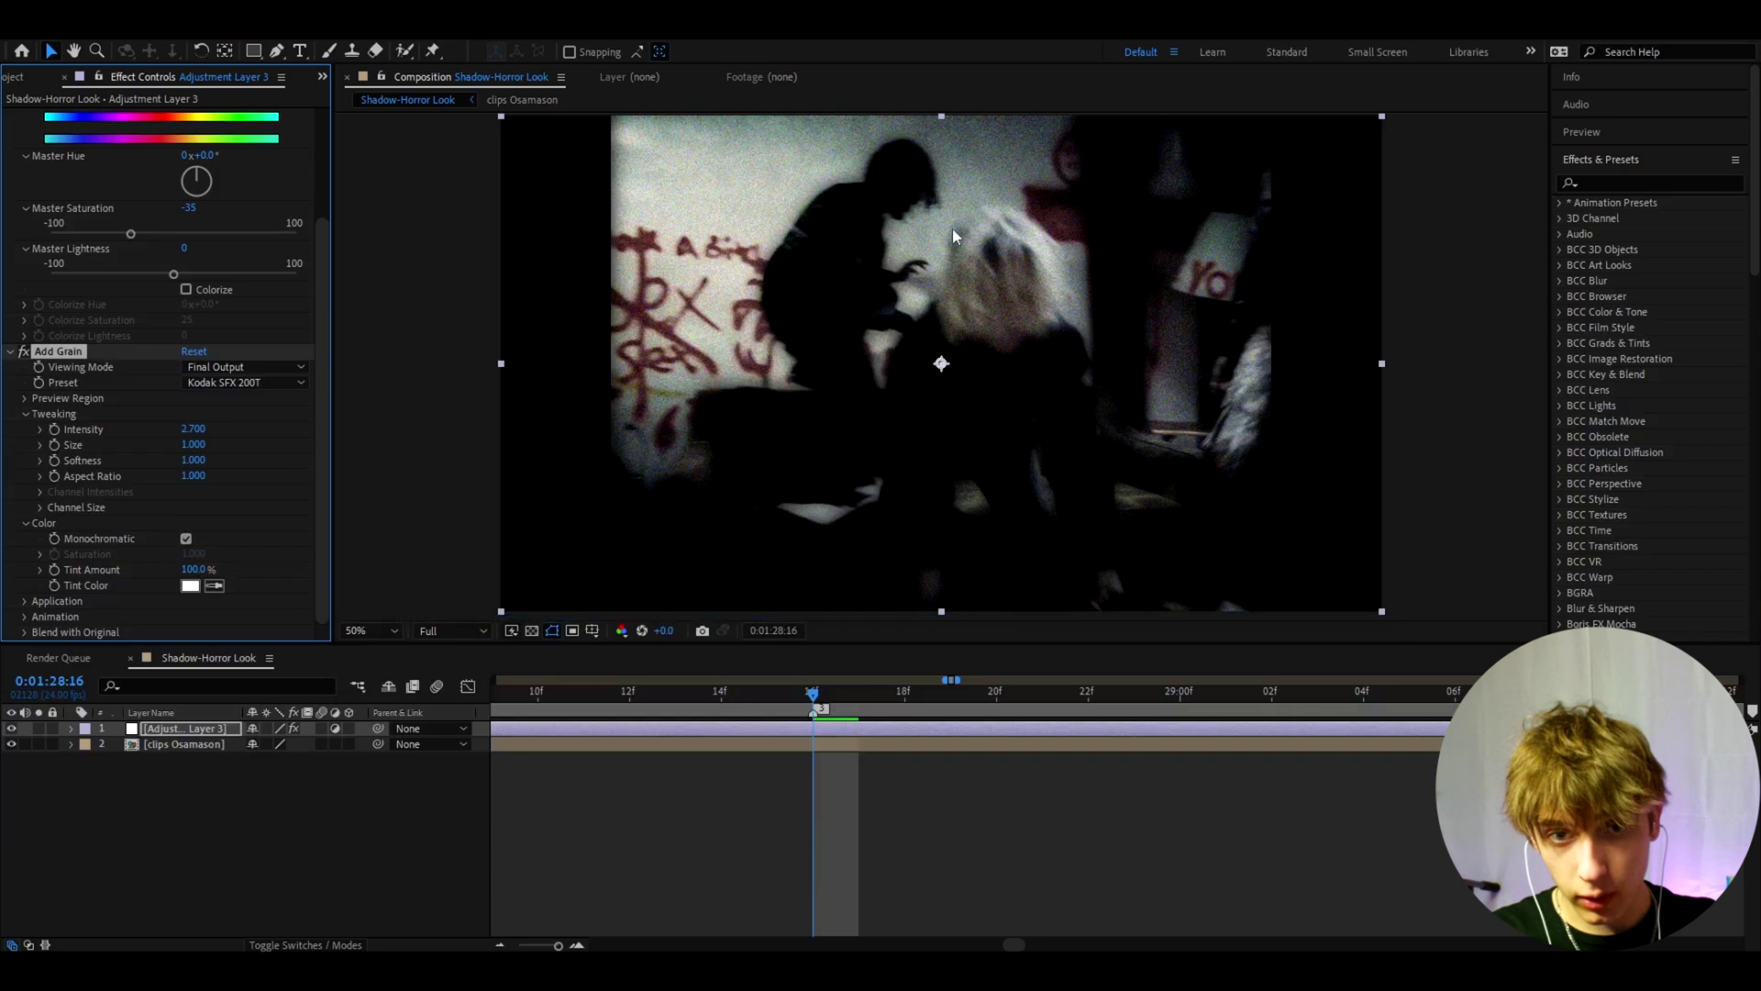
# Apply Fast Box Blur with a Blur Radius of 1.2
pyautogui.hotkey('ctrl', 'space')
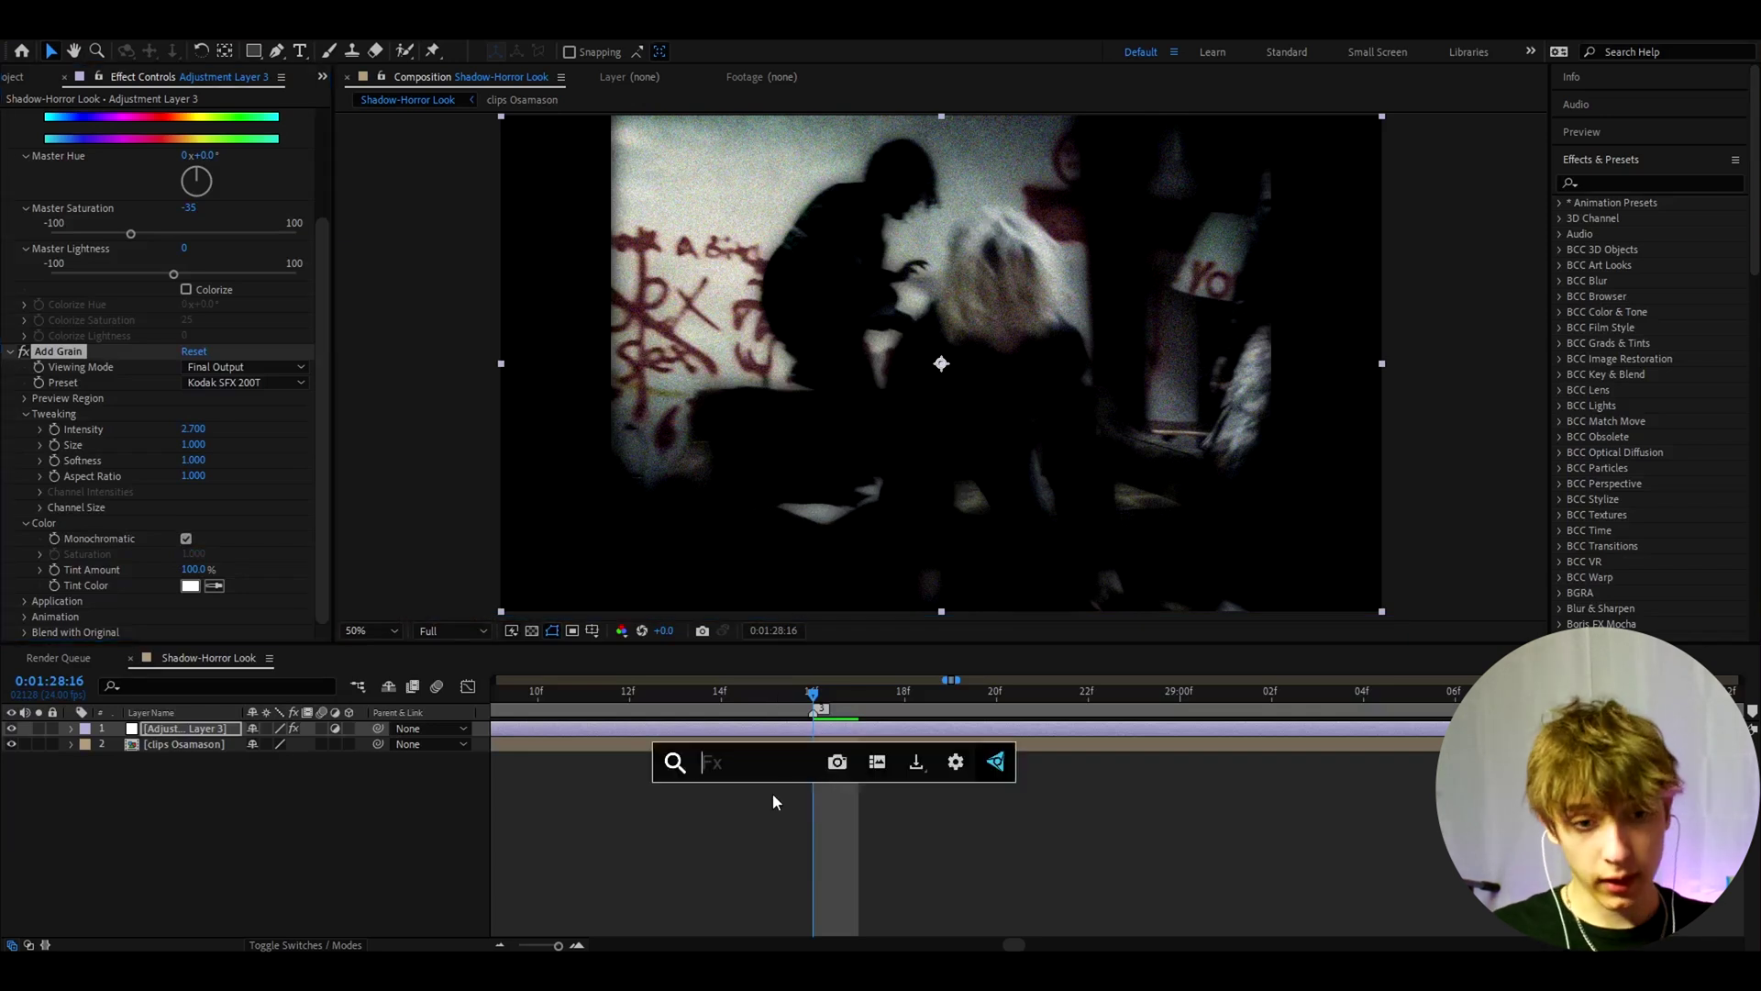
pyautogui.write('fast')
pyautogui.click(724, 775)
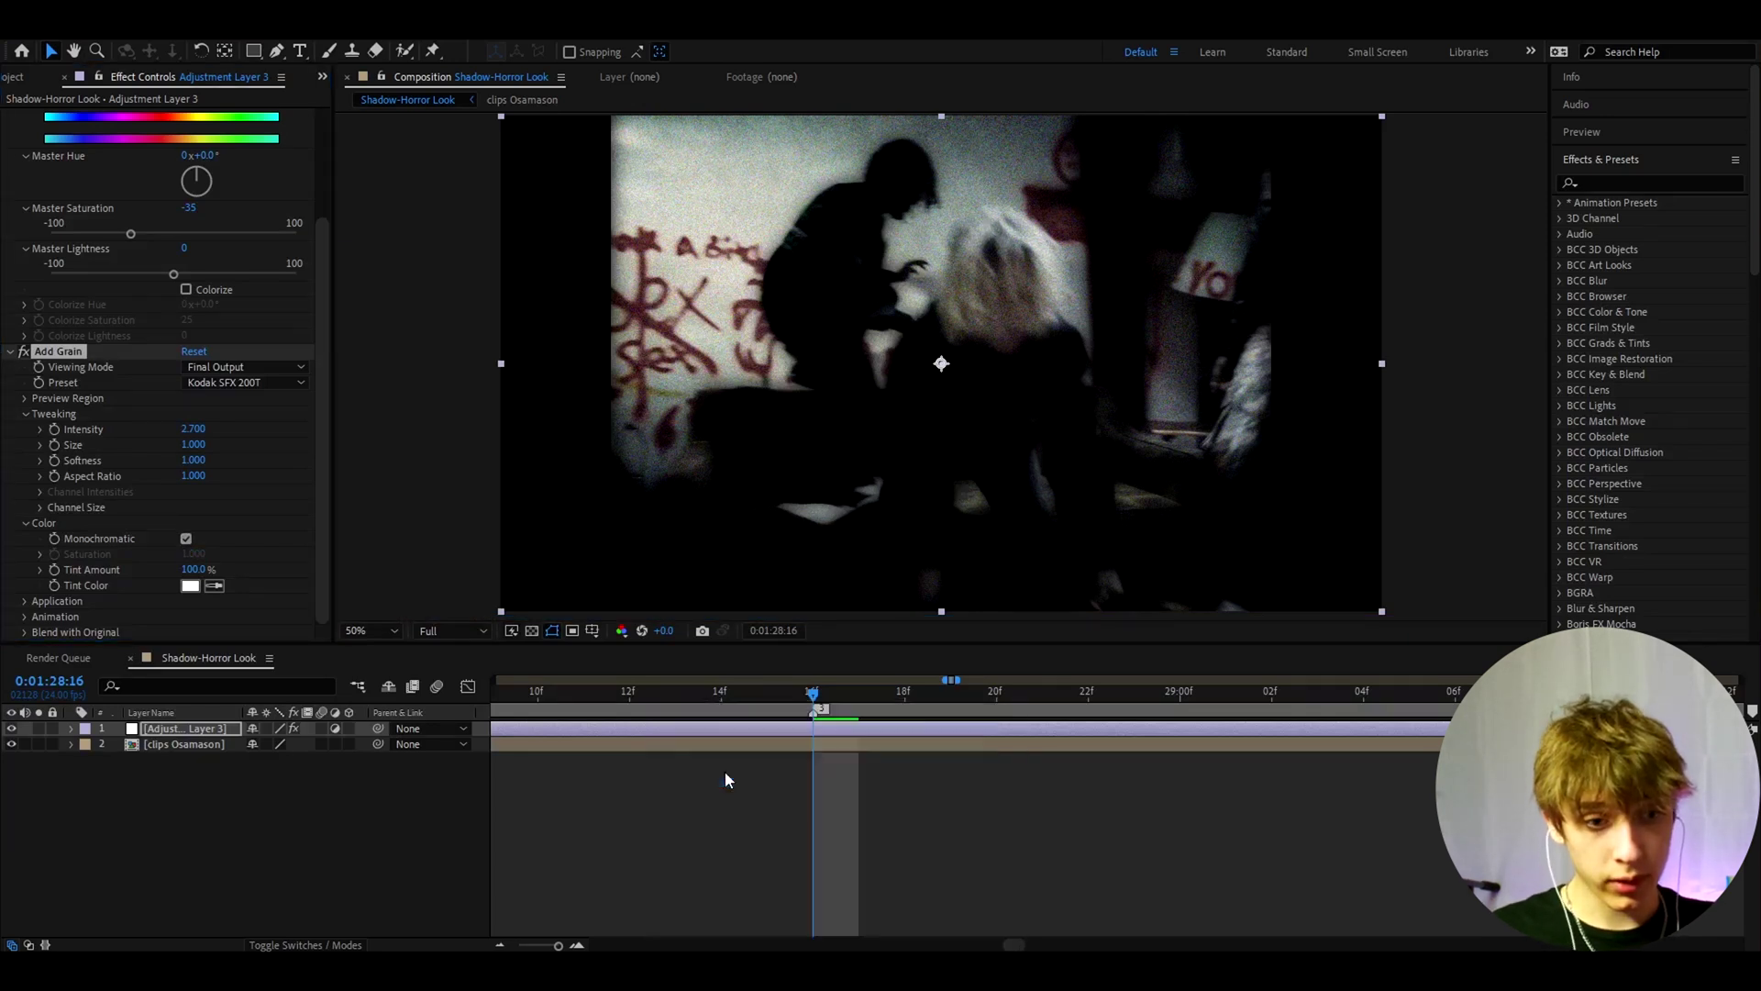
pyautogui.click(192, 585)
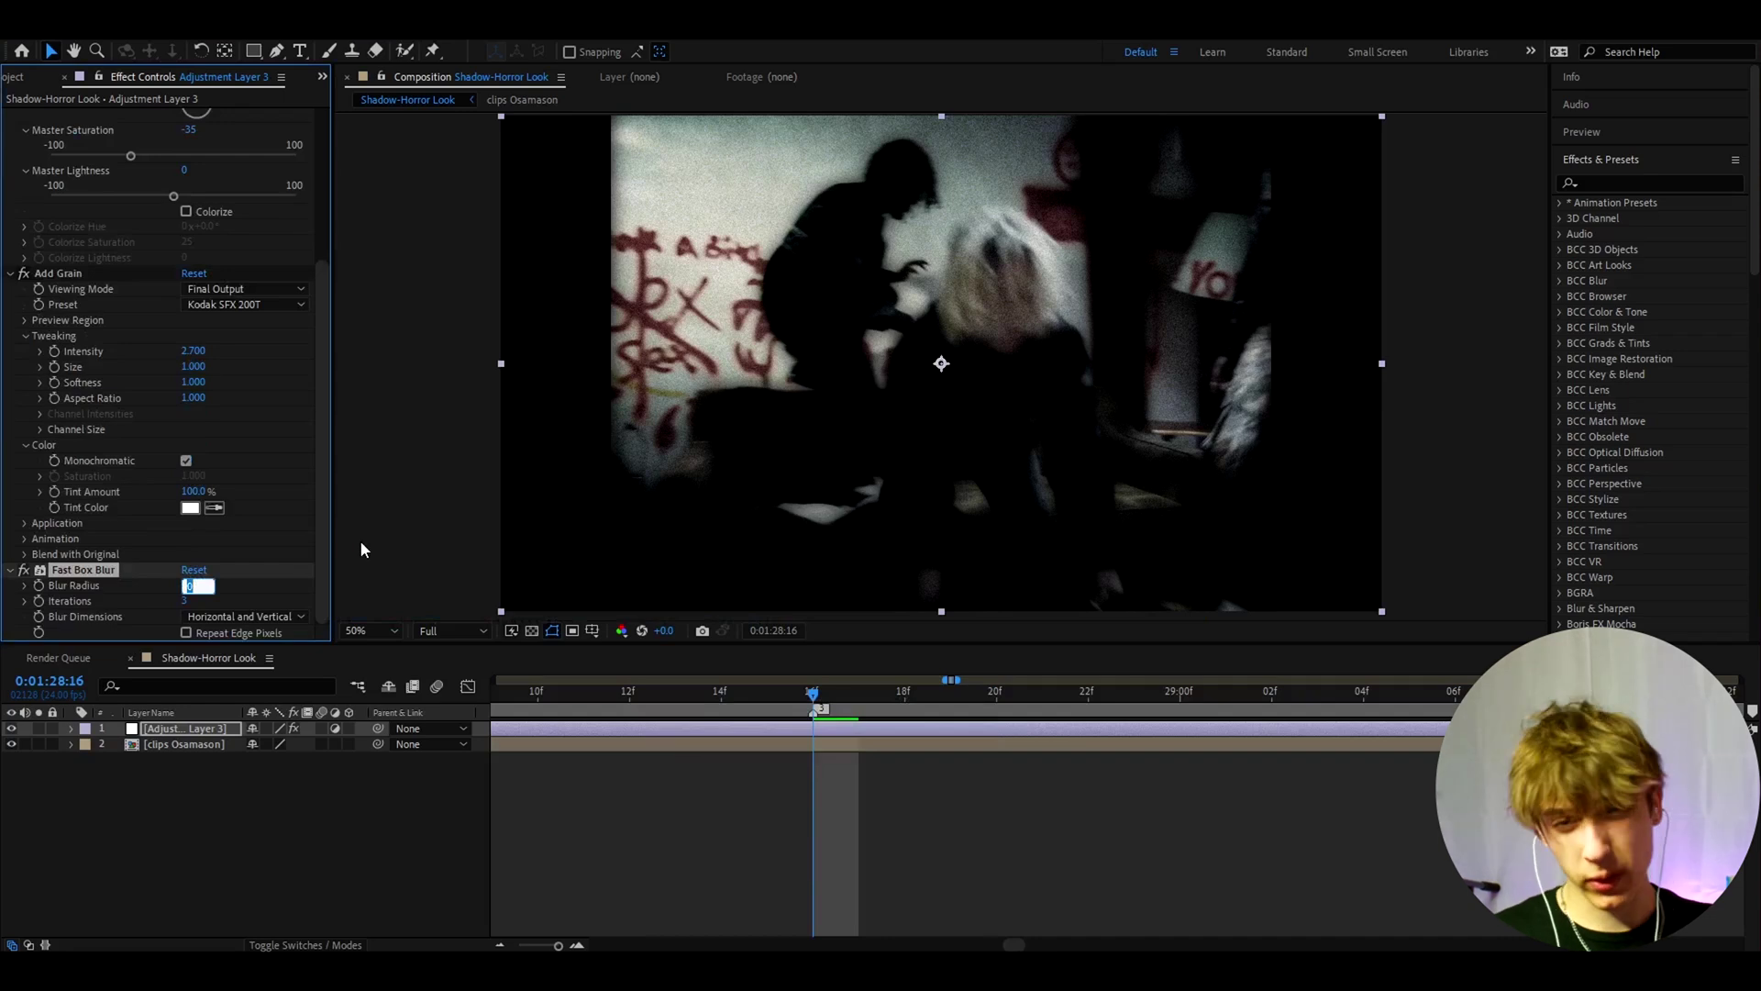
pyautogui.write('1.2')
pyautogui.press('Return')
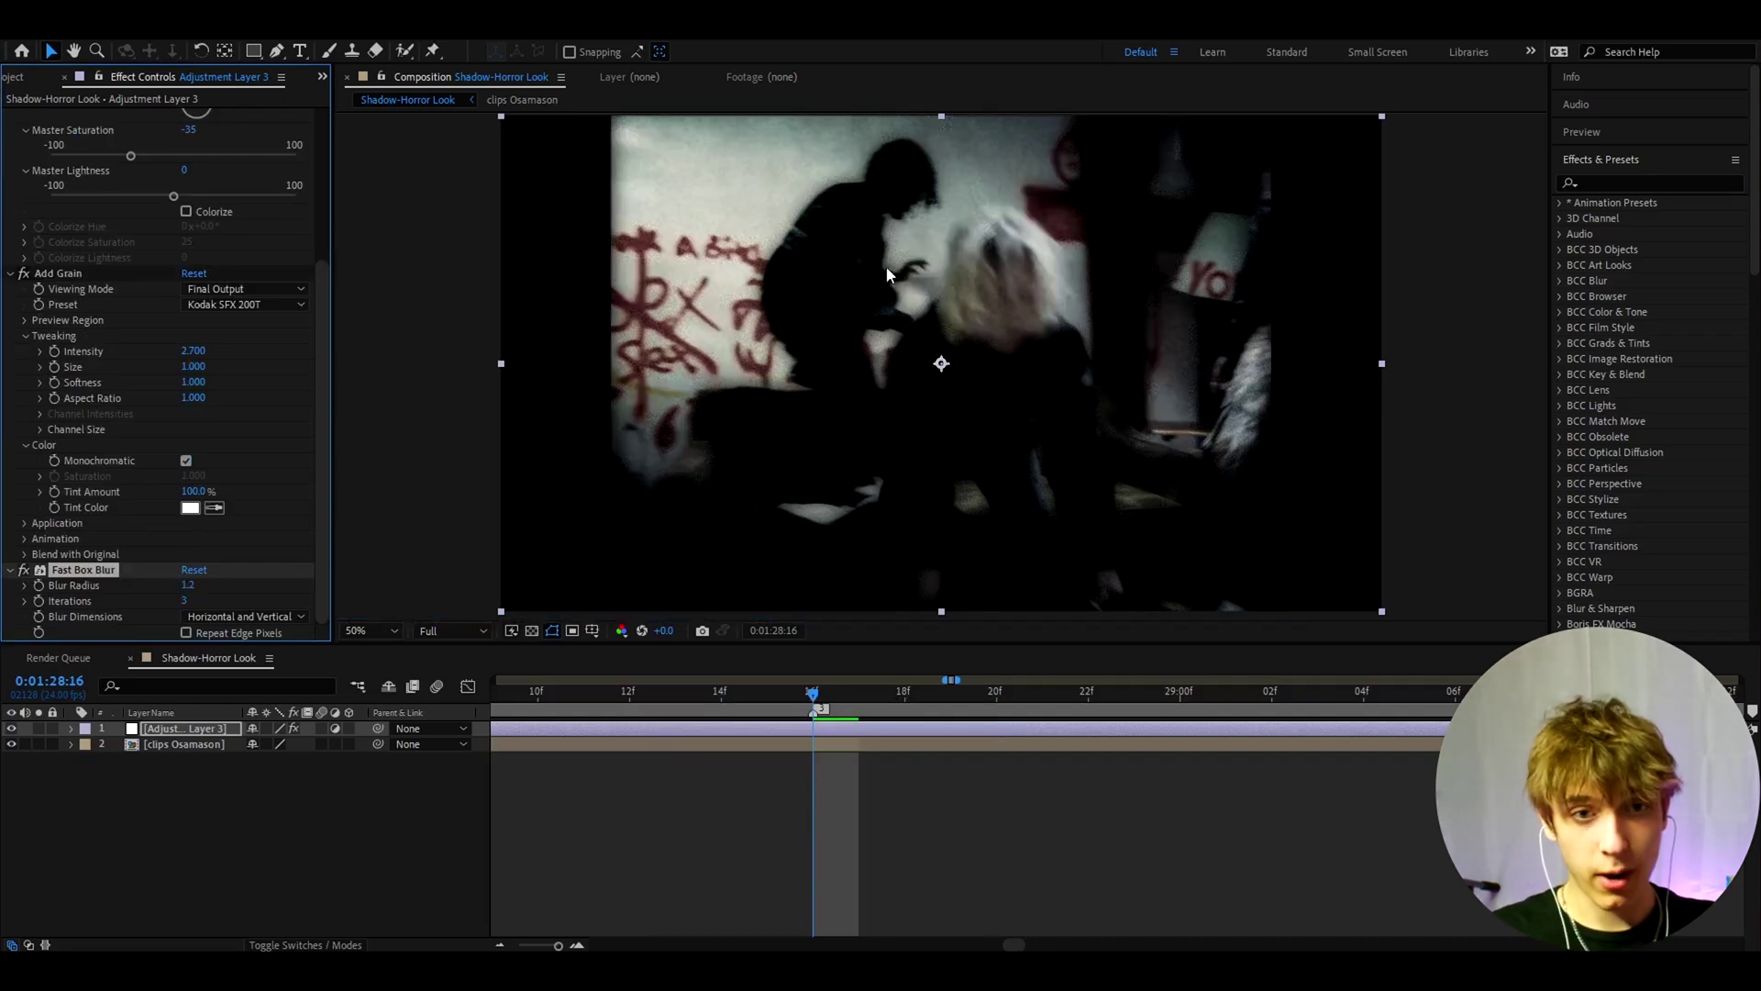
pyautogui.click(859, 695)
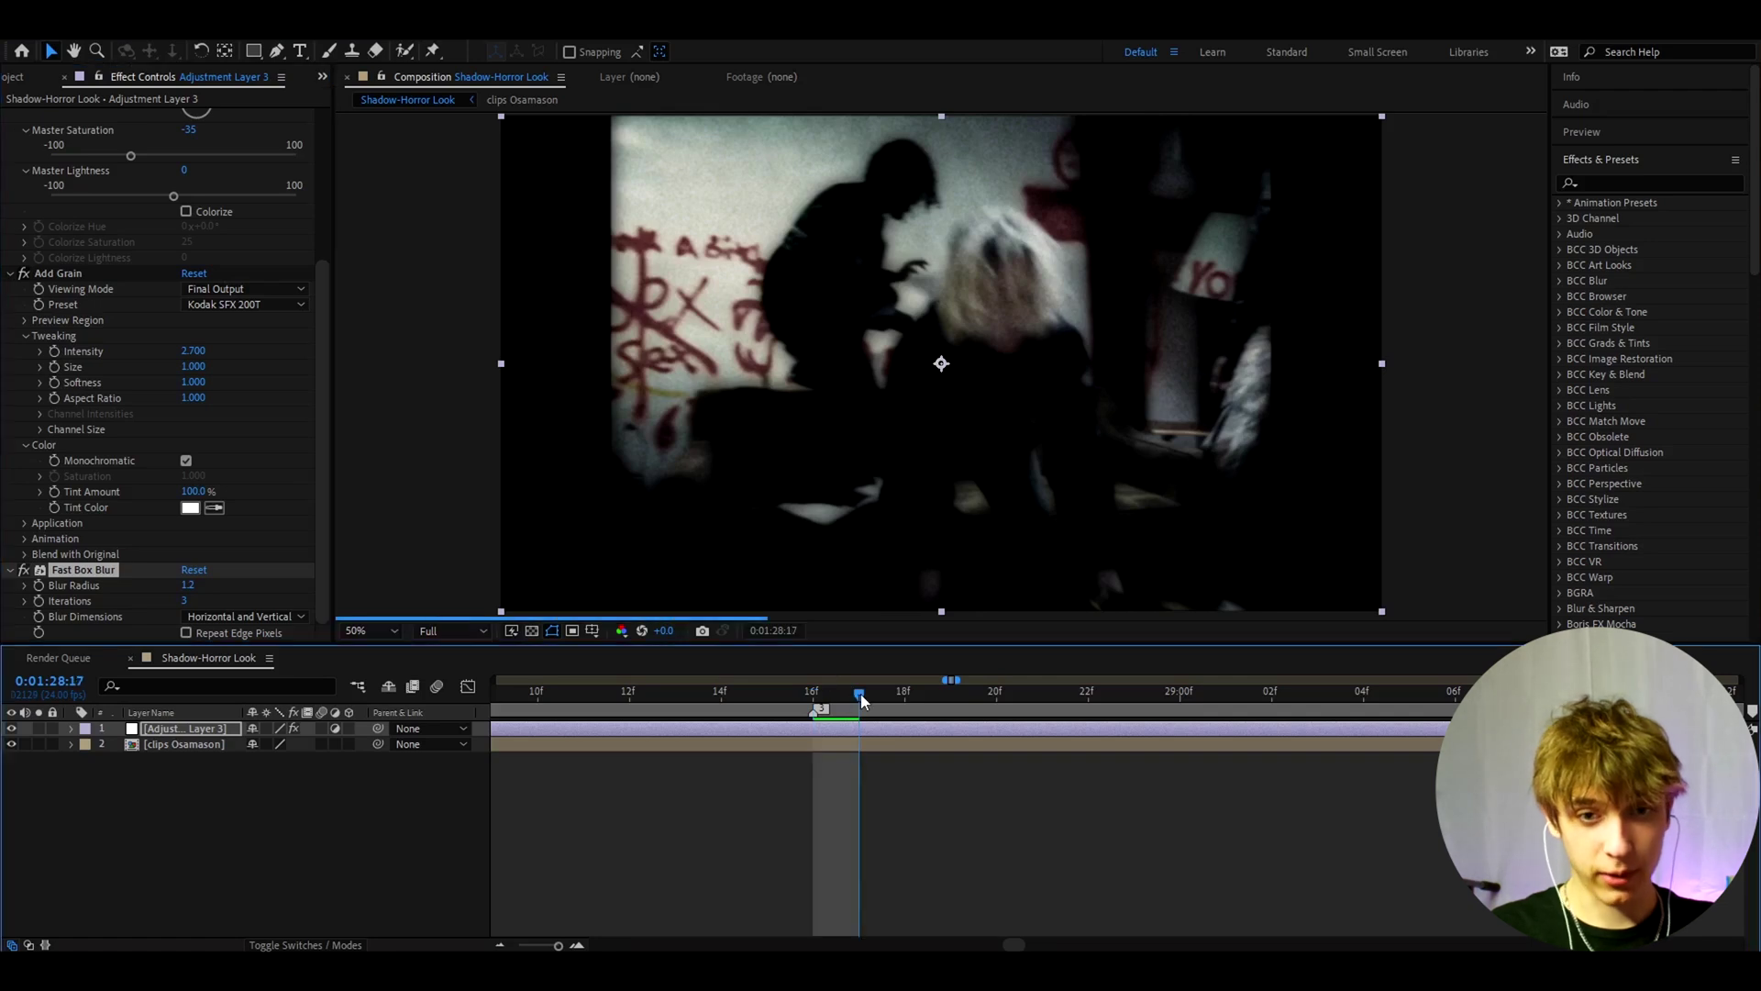
# At frame 16f, apply the Exposure effect to the adjustment layer
pyautogui.press('pageup')
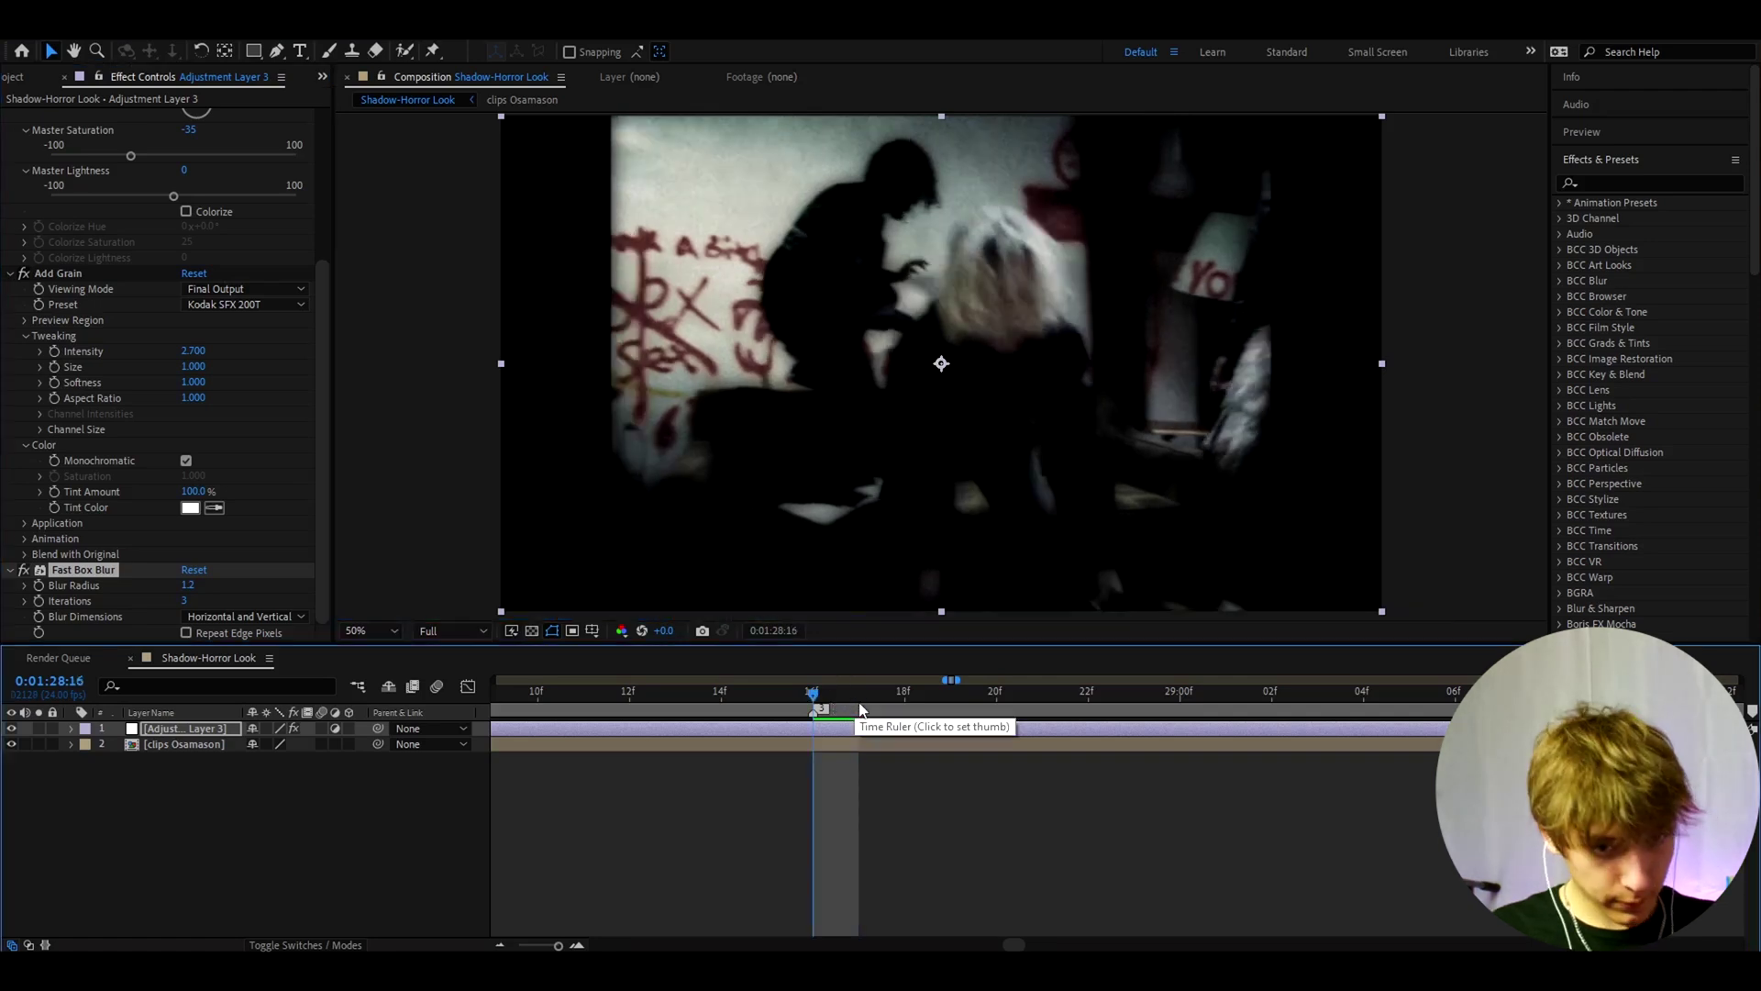
pyautogui.hotkey('ctrl', 'space')
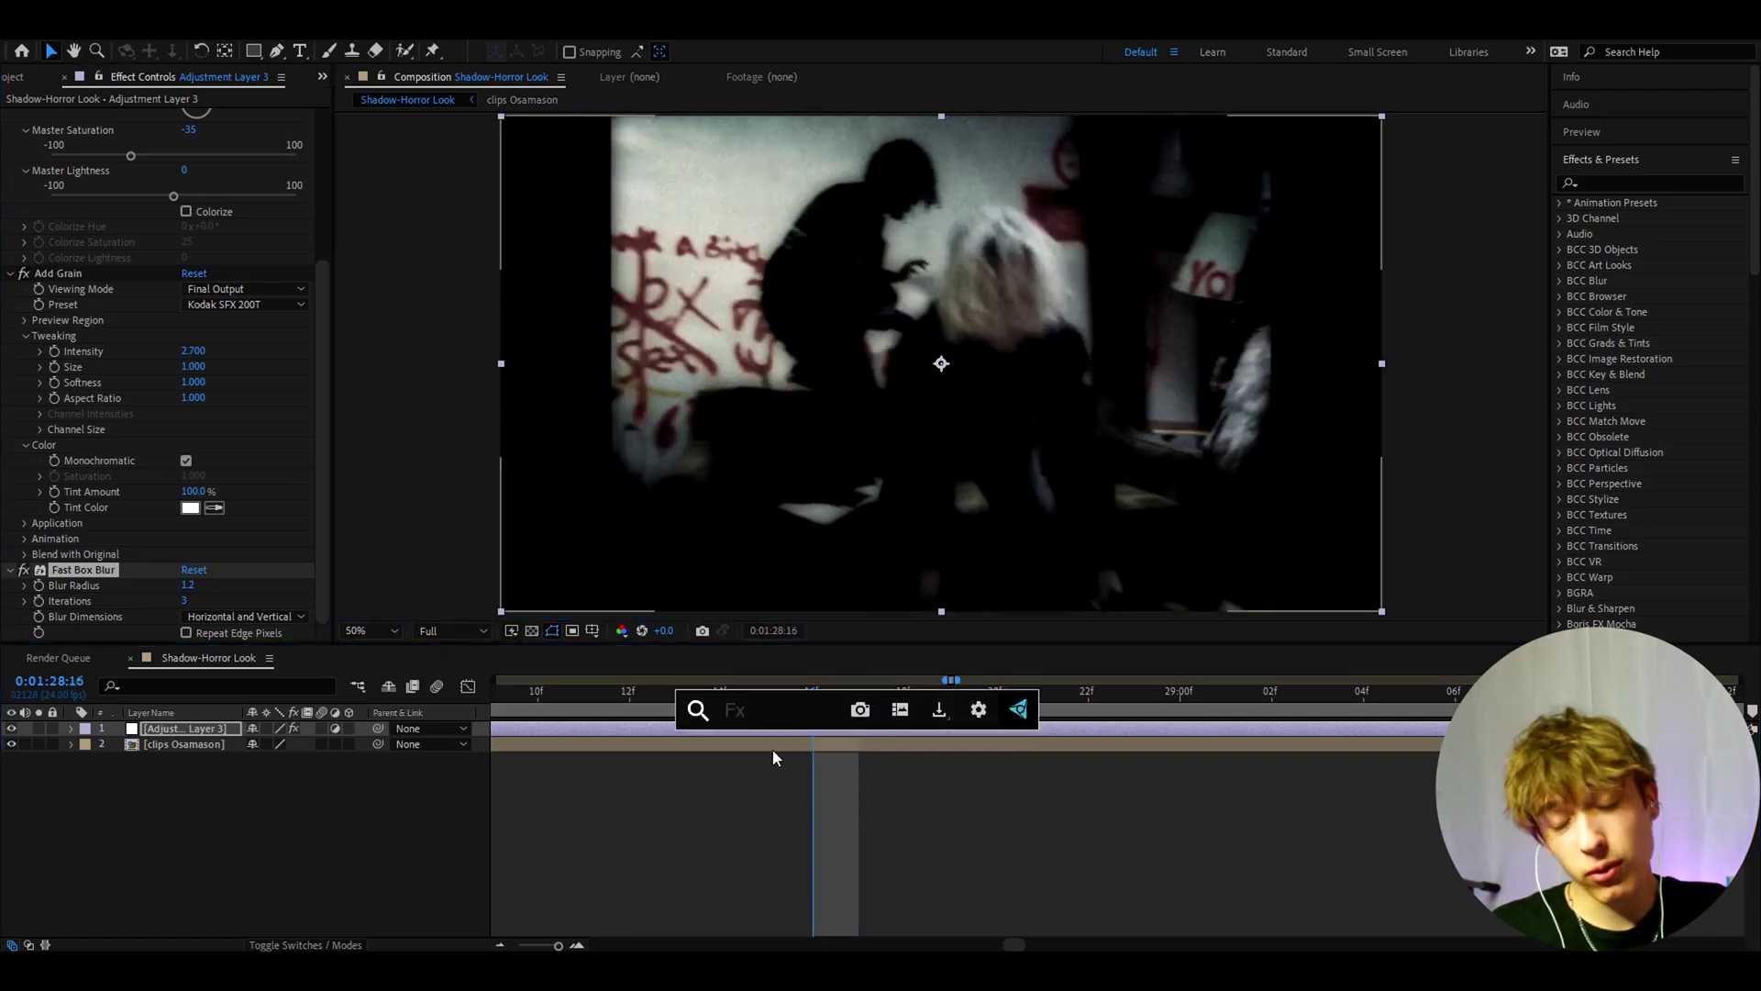
pyautogui.write('expos')
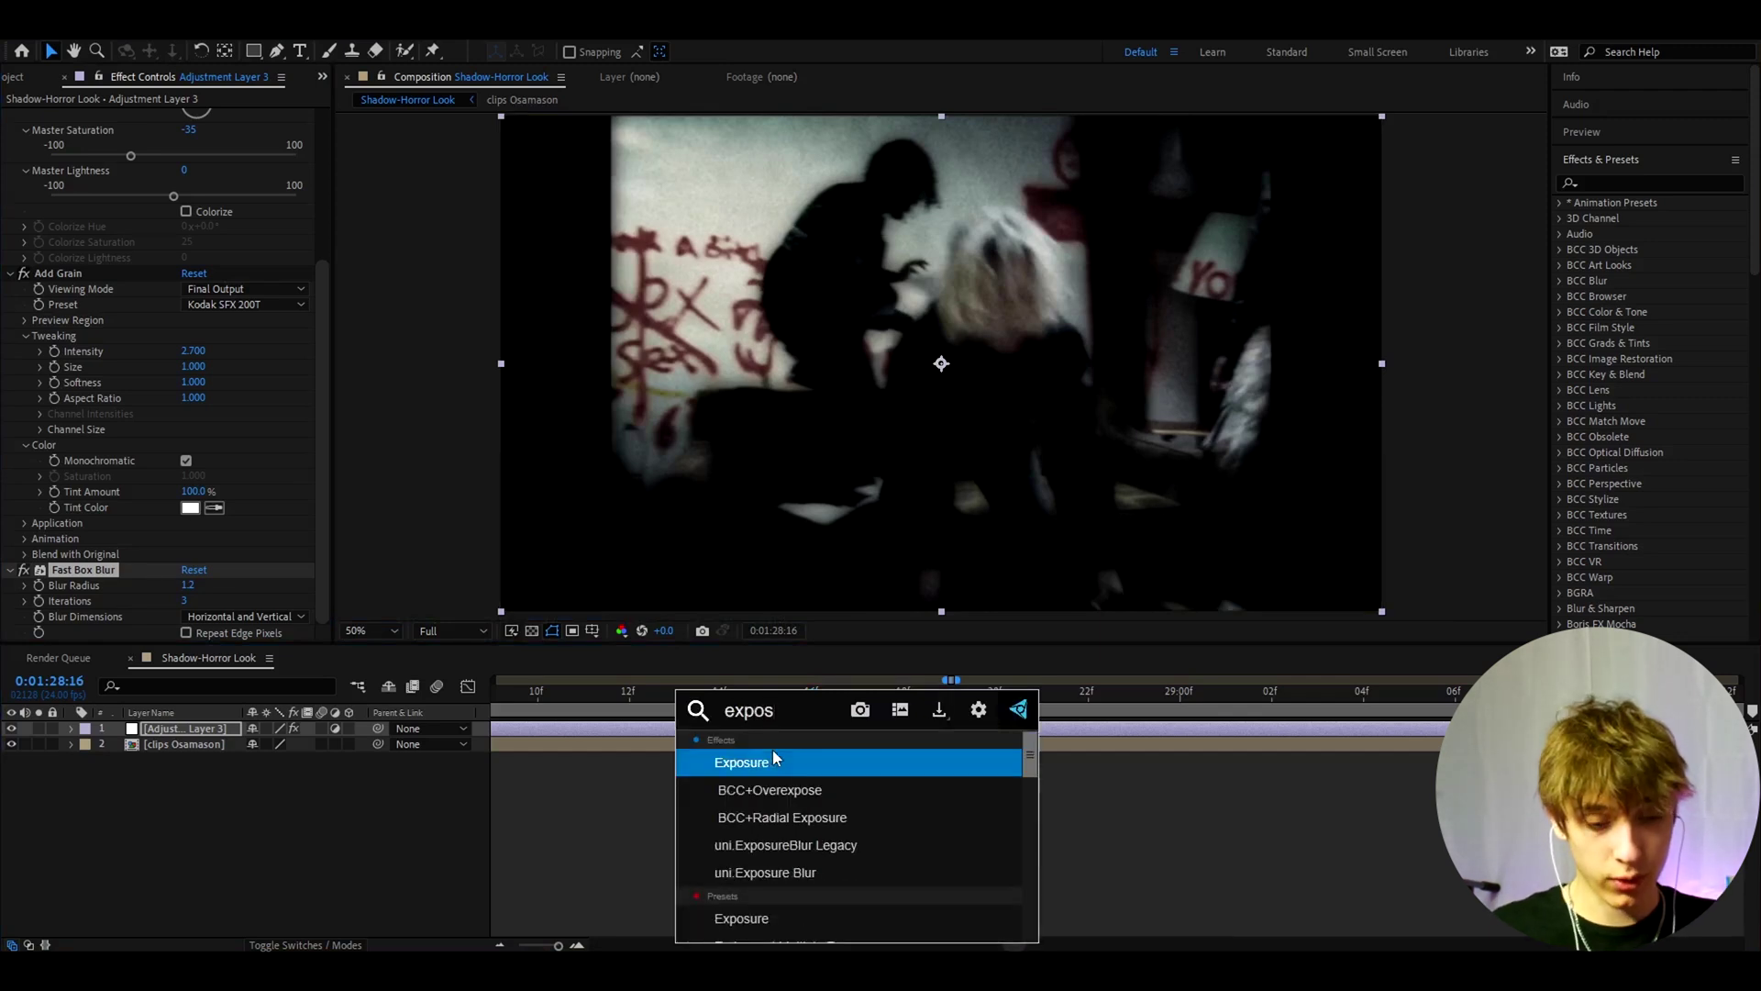
pyautogui.press('Return')
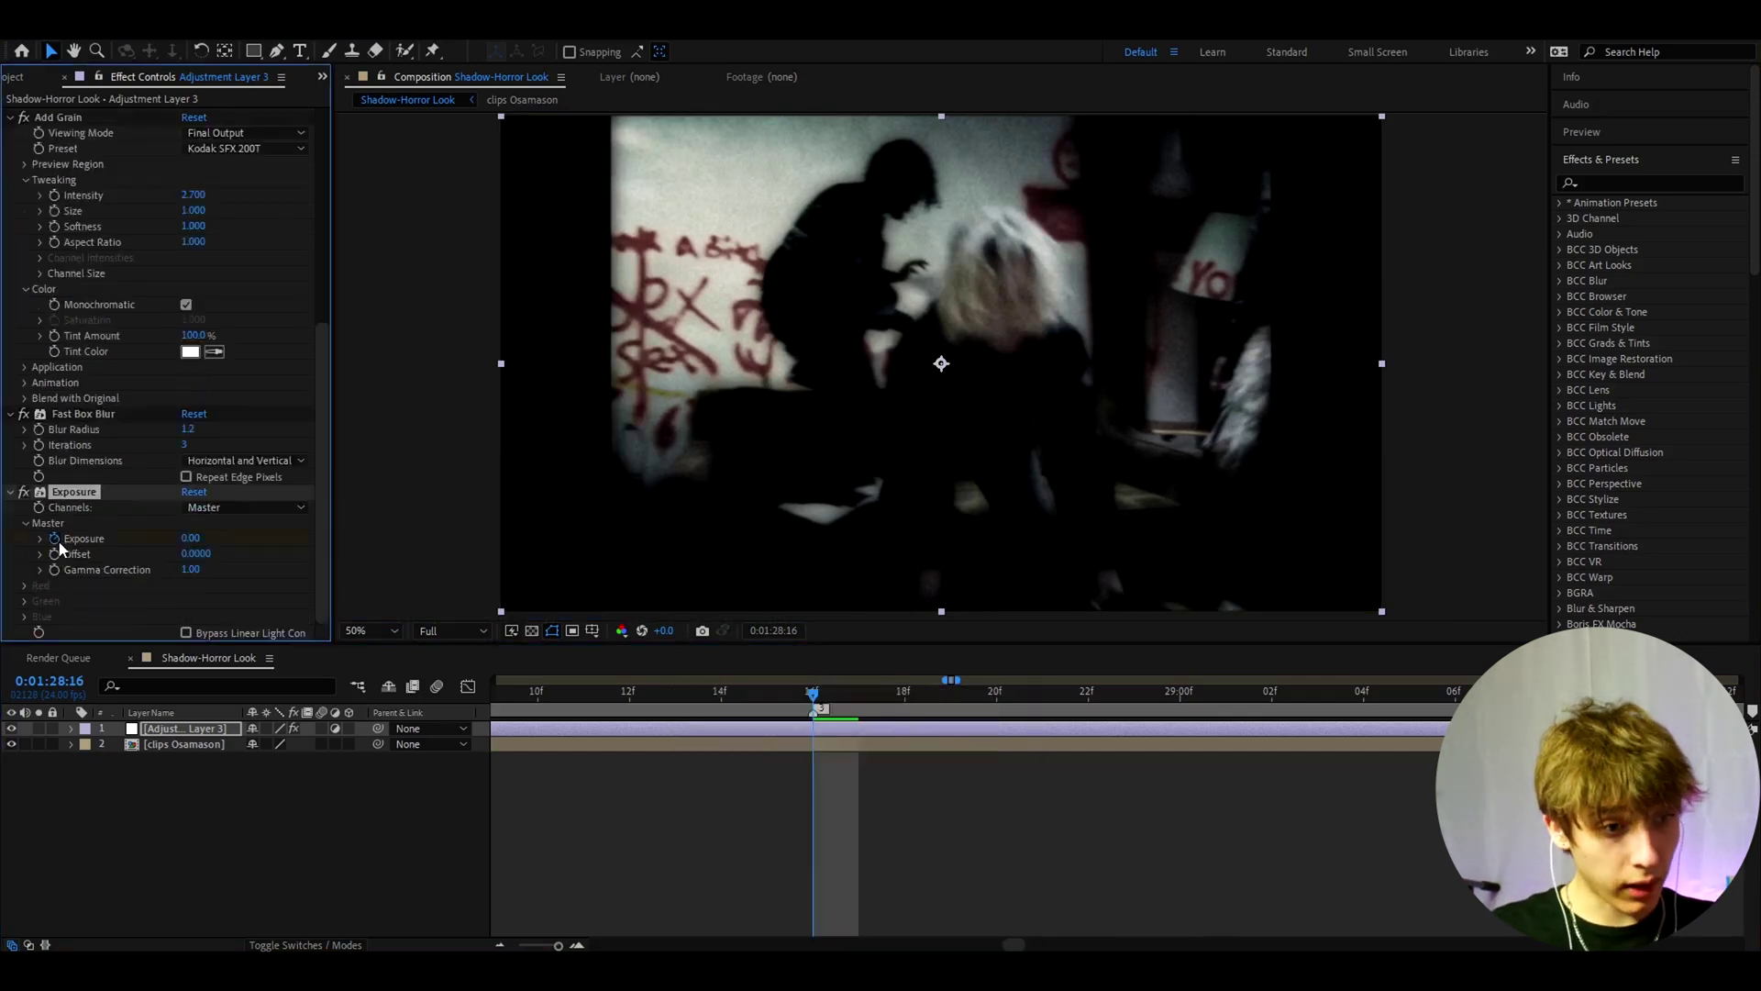
# Keyframe Exposure at 0.50 on frame 17f and -0.20 on frame 18f
pyautogui.click(853, 702)
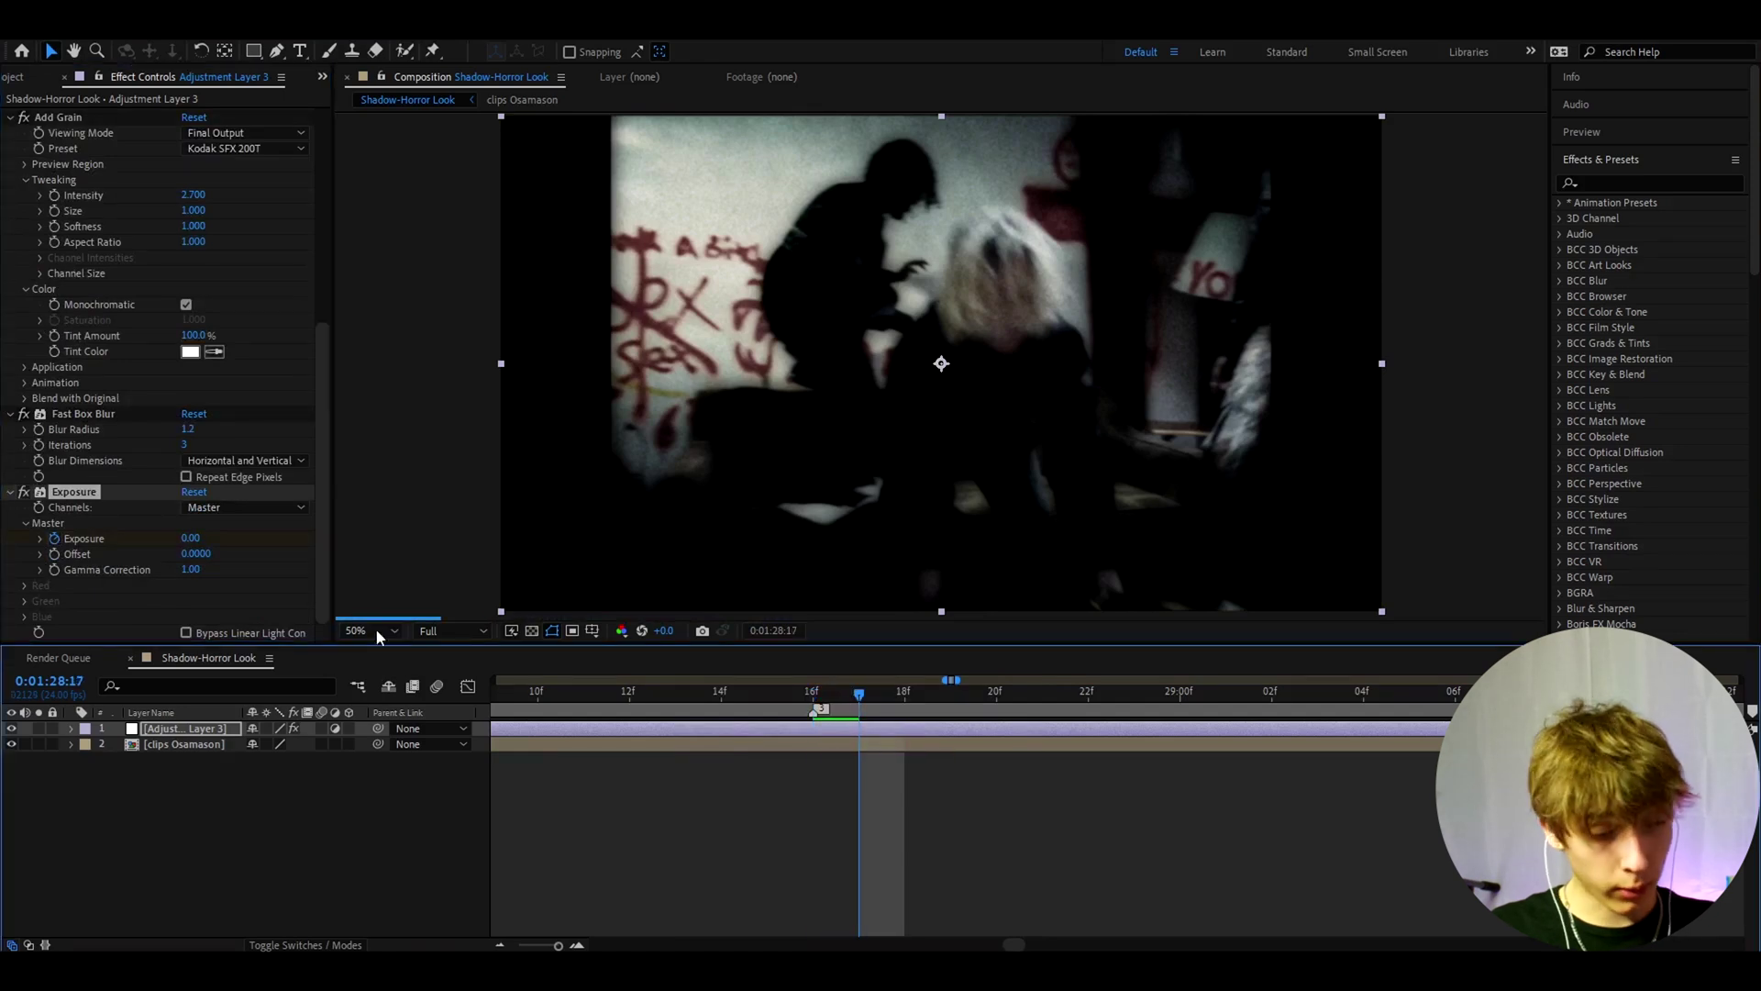
pyautogui.click(194, 540)
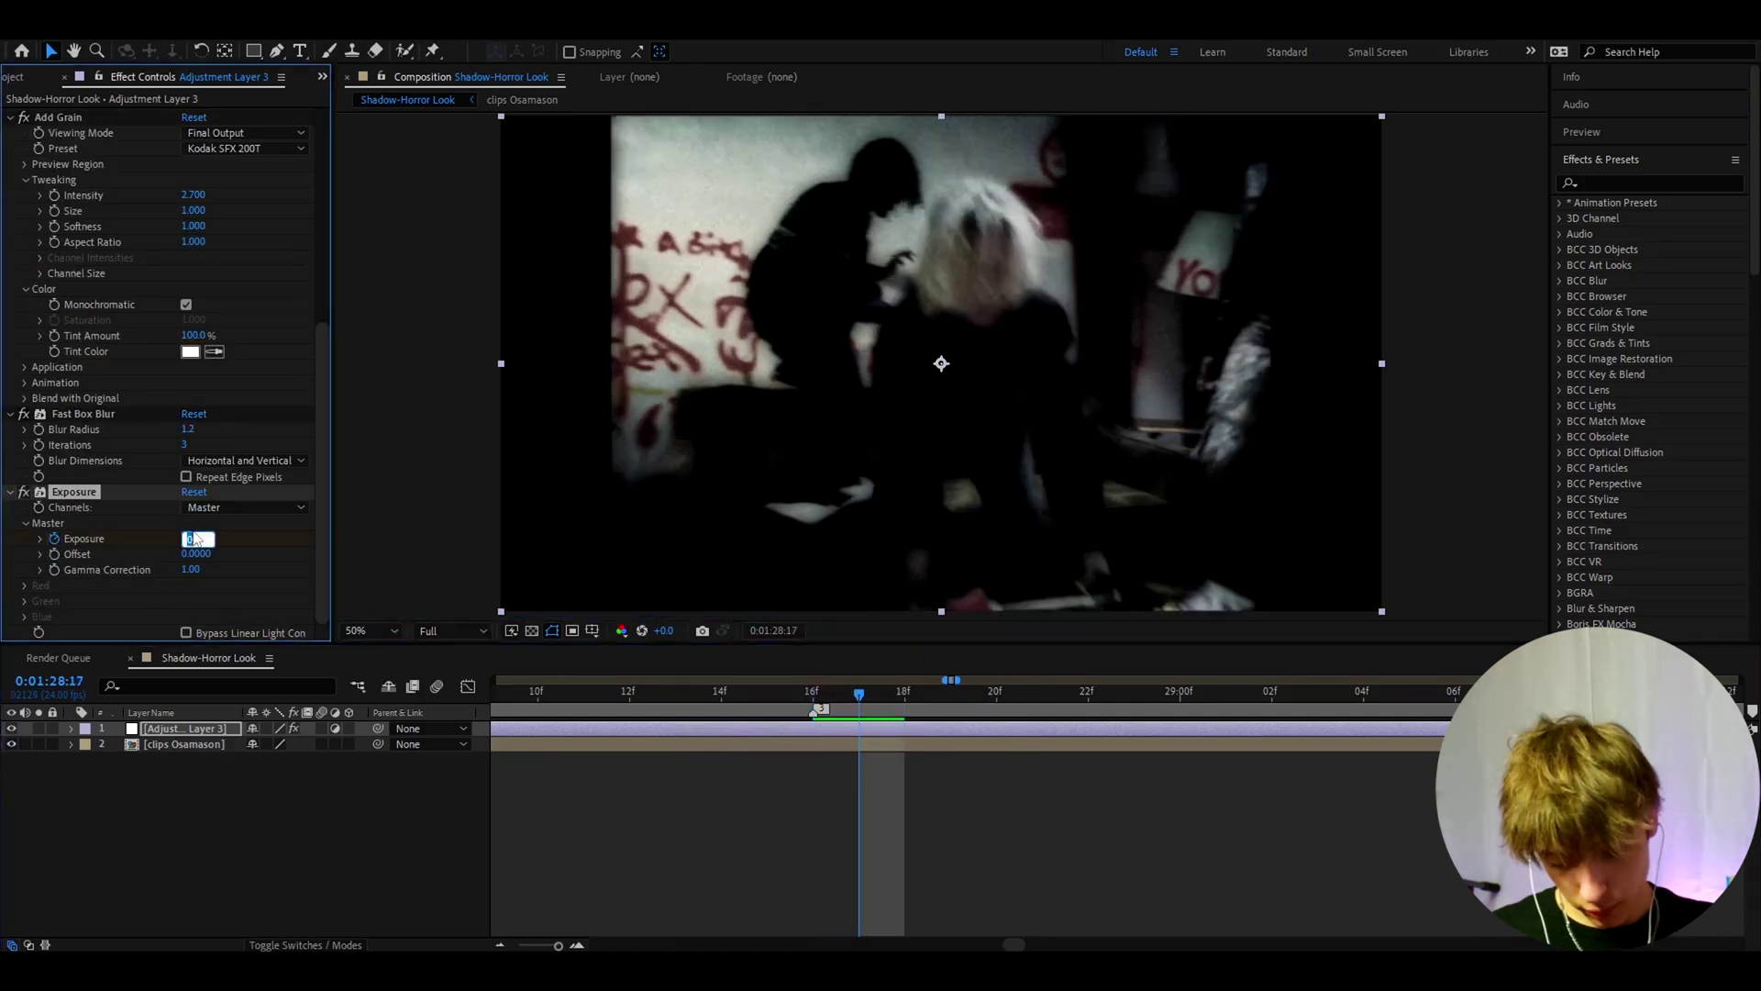
pyautogui.press('Return')
pyautogui.click(903, 702)
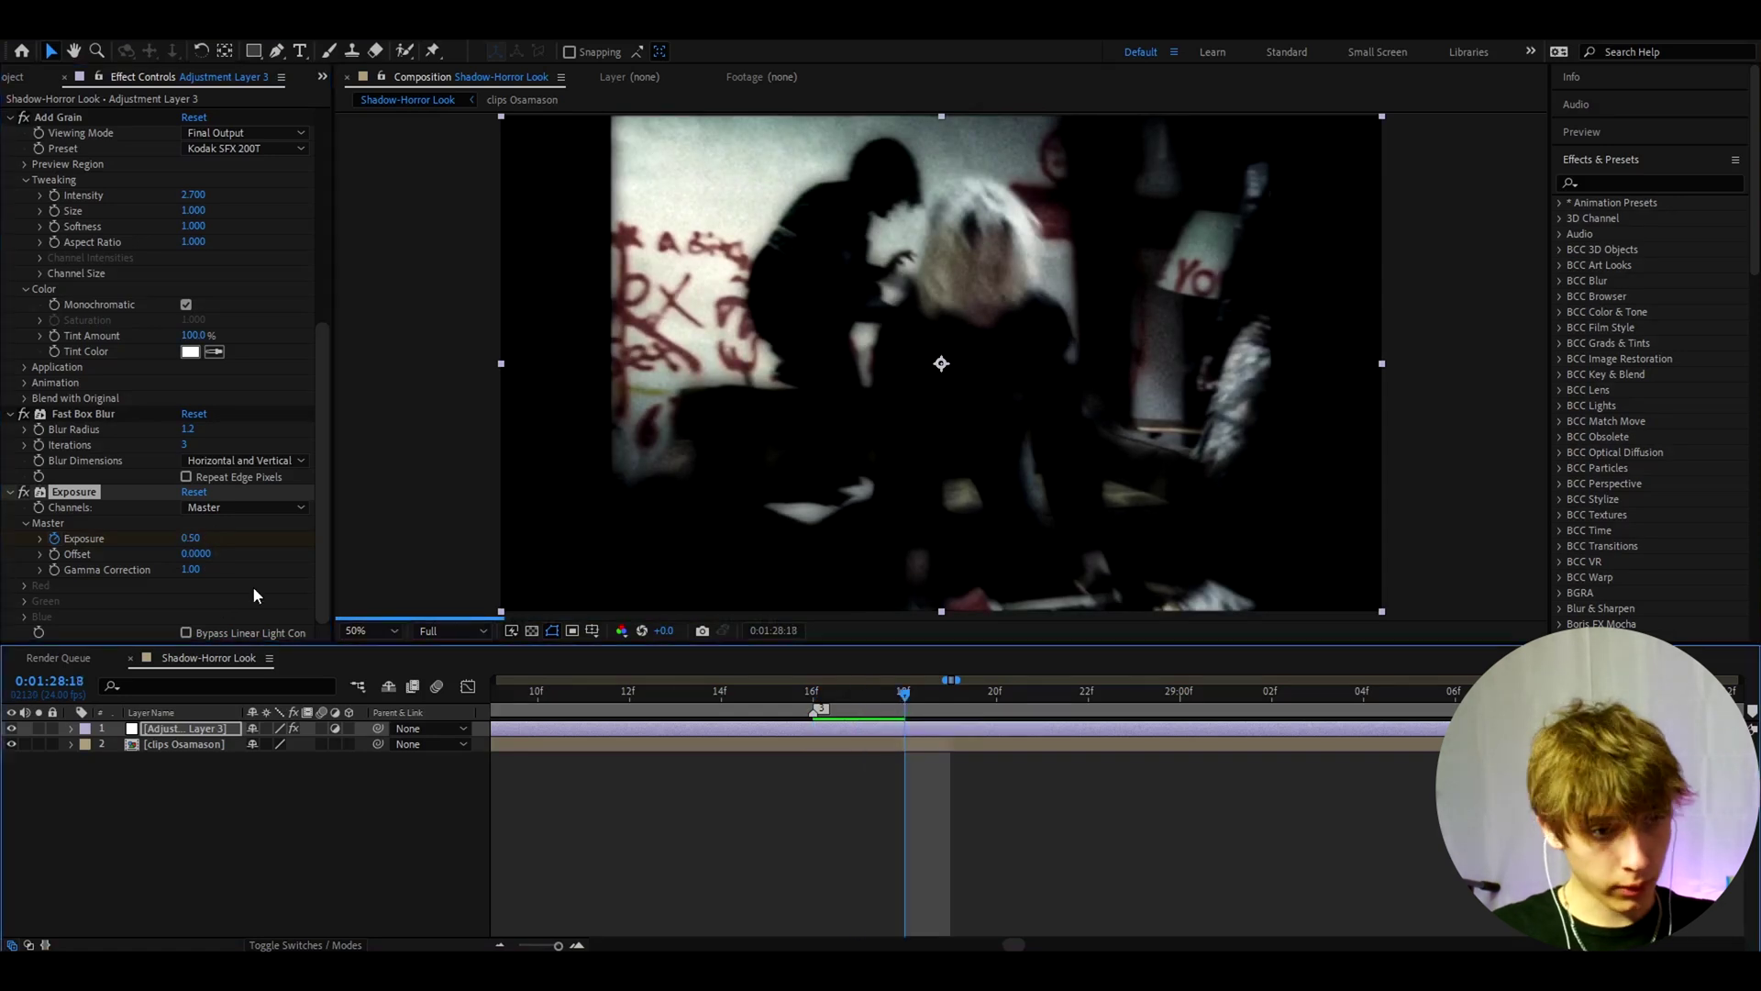
pyautogui.click(197, 539)
pyautogui.write('-')
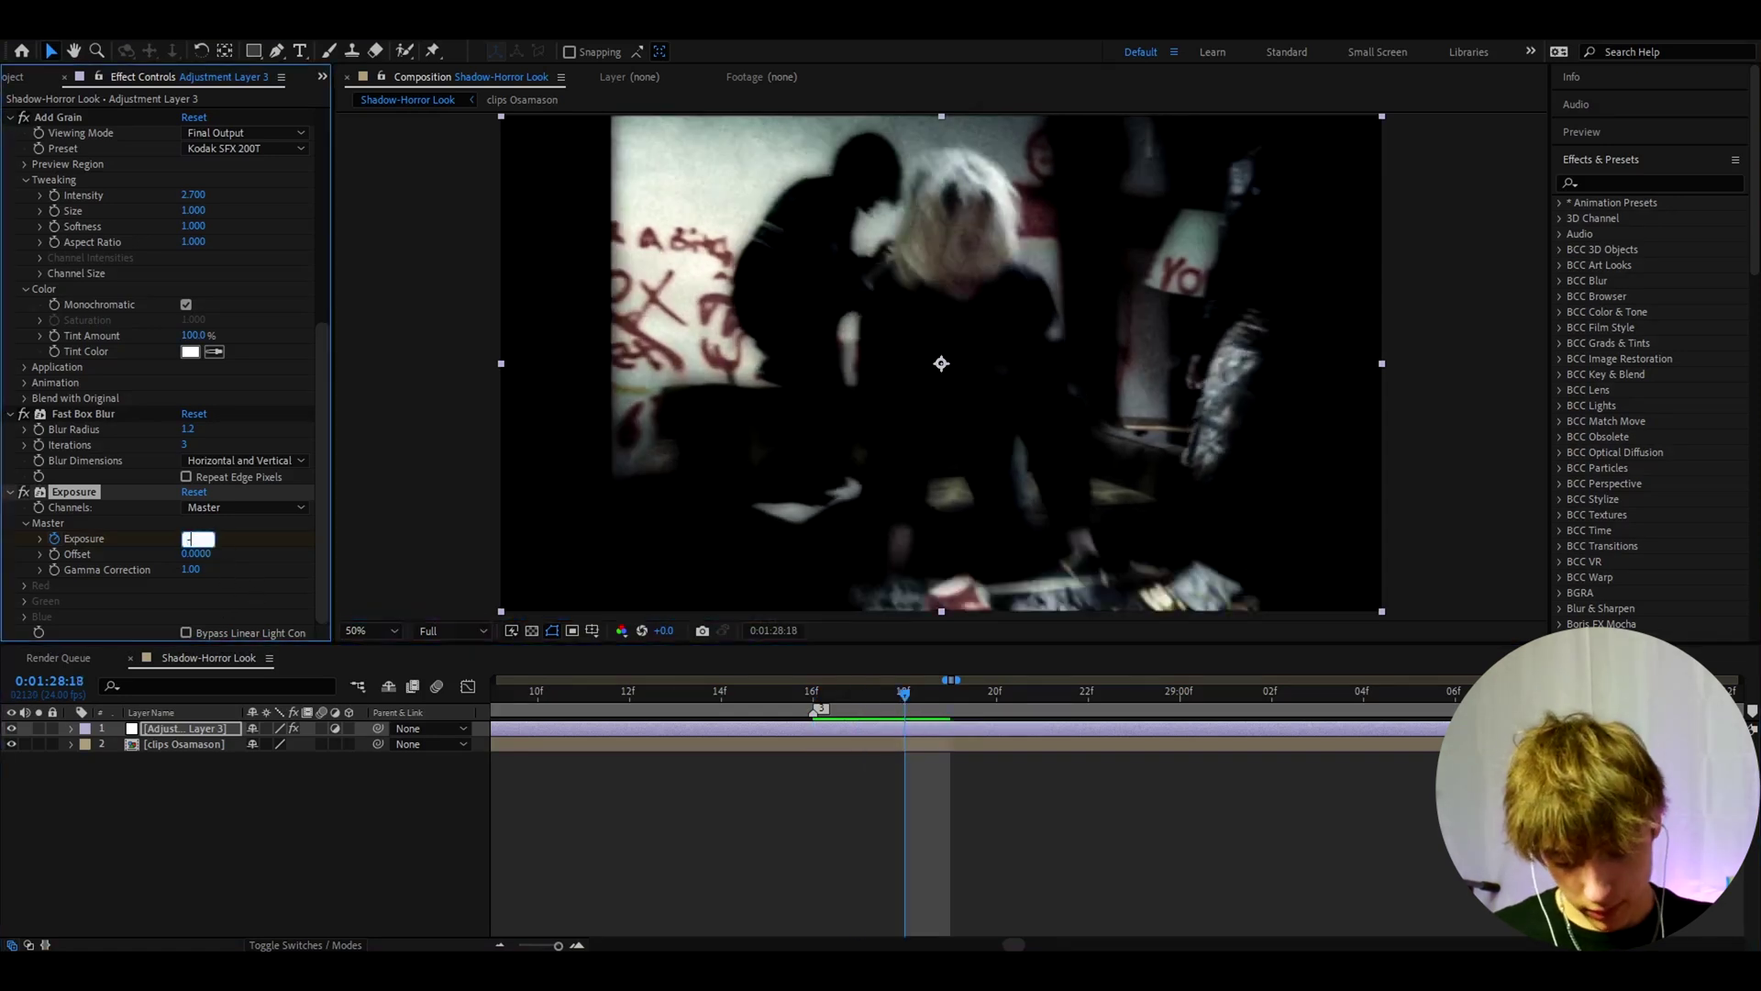
pyautogui.write('0.2')
pyautogui.press('Return')
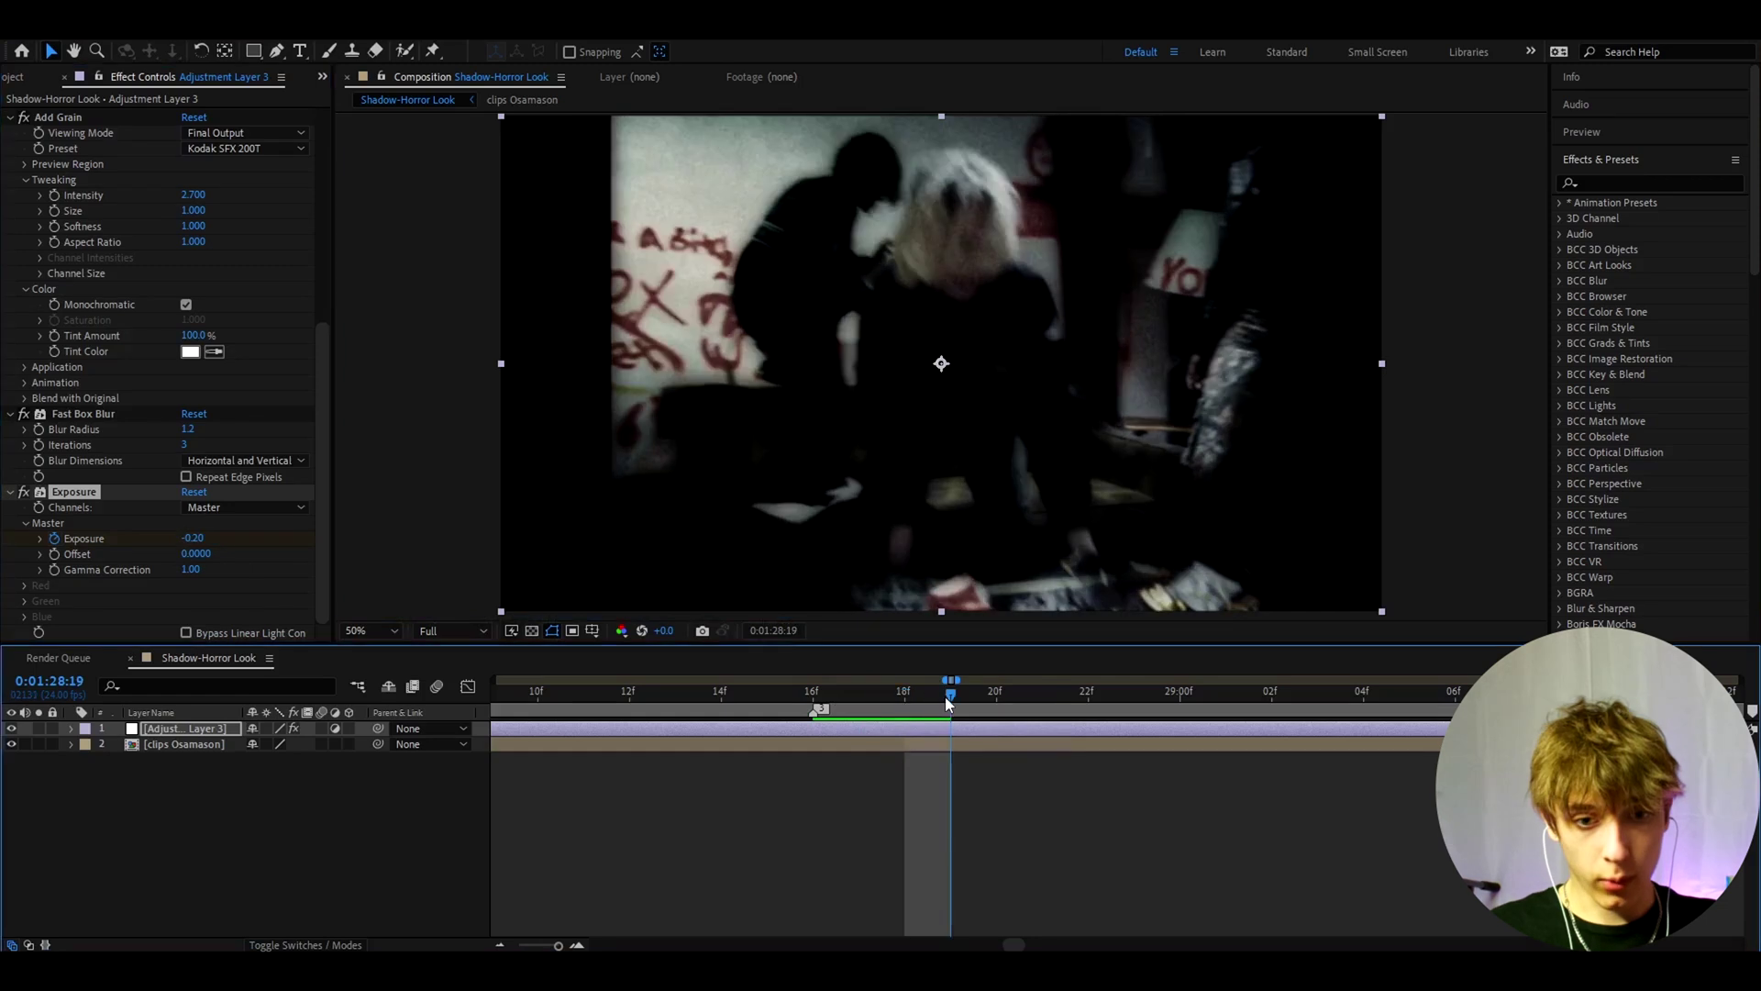
pyautogui.press('pagedown')
pyautogui.press('pagedown')
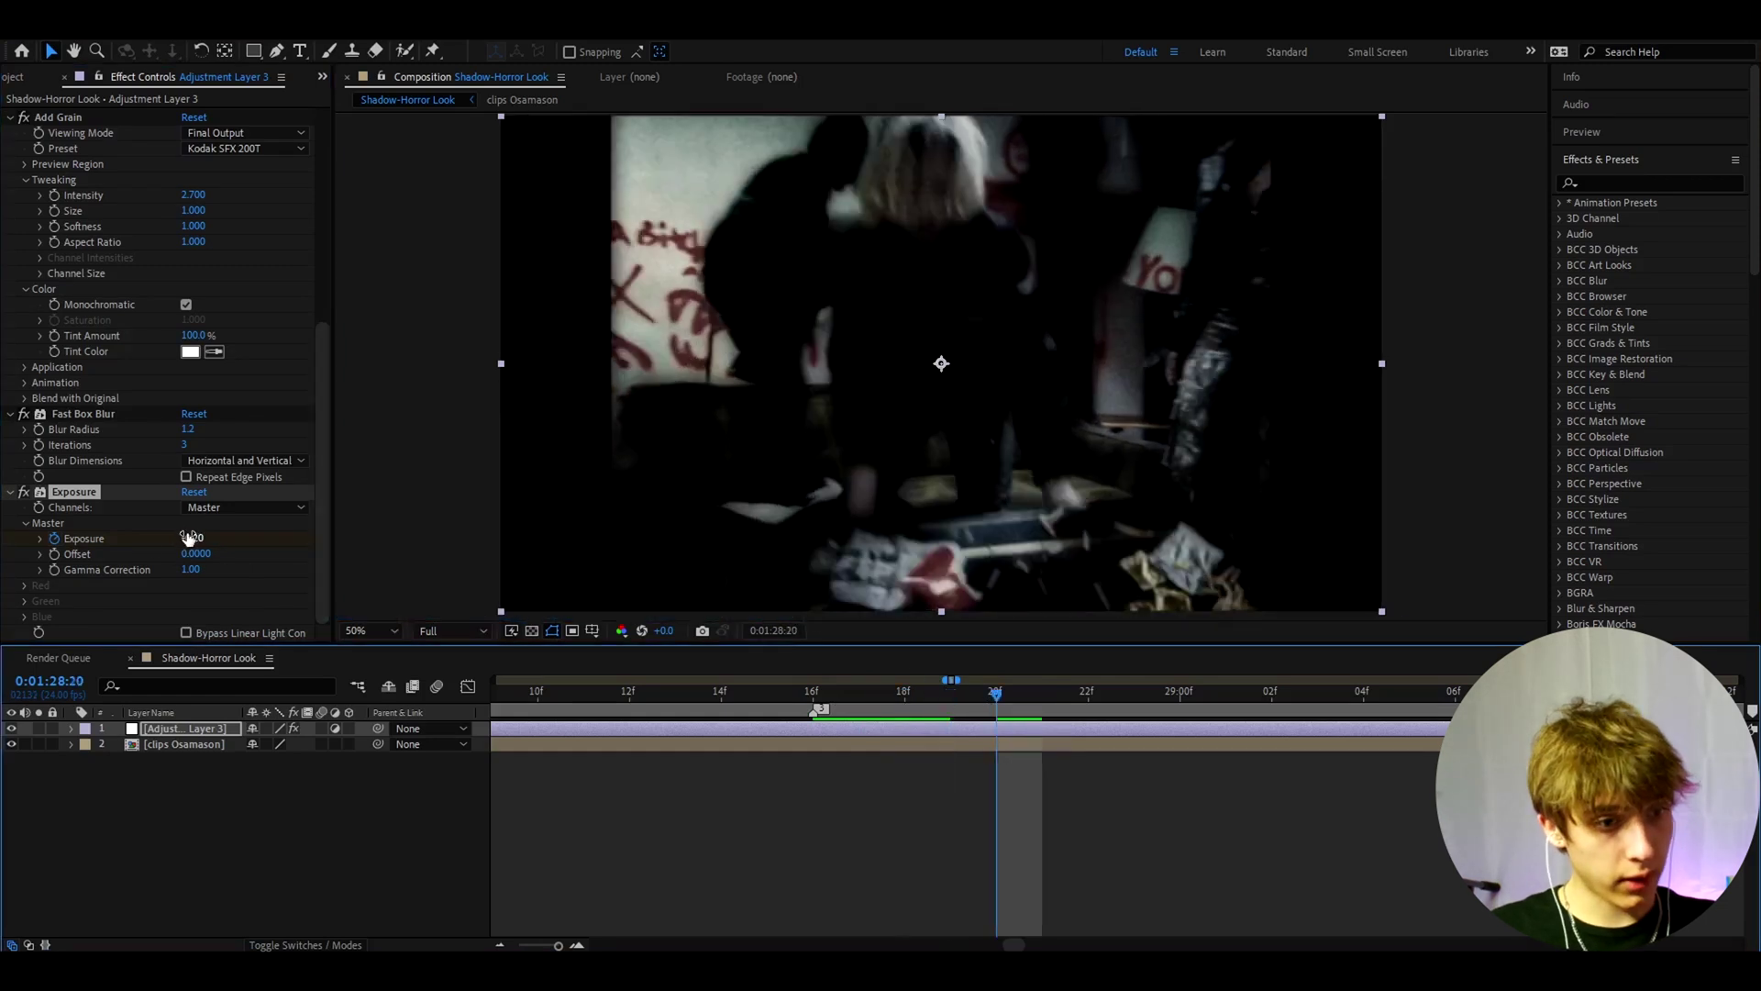
pyautogui.press('pageup')
pyautogui.press('pageup')
pyautogui.press('pageup')
# Add a loopOut() expression to the Exposure property and scrub ahead to check the repeat
pyautogui.press('u')
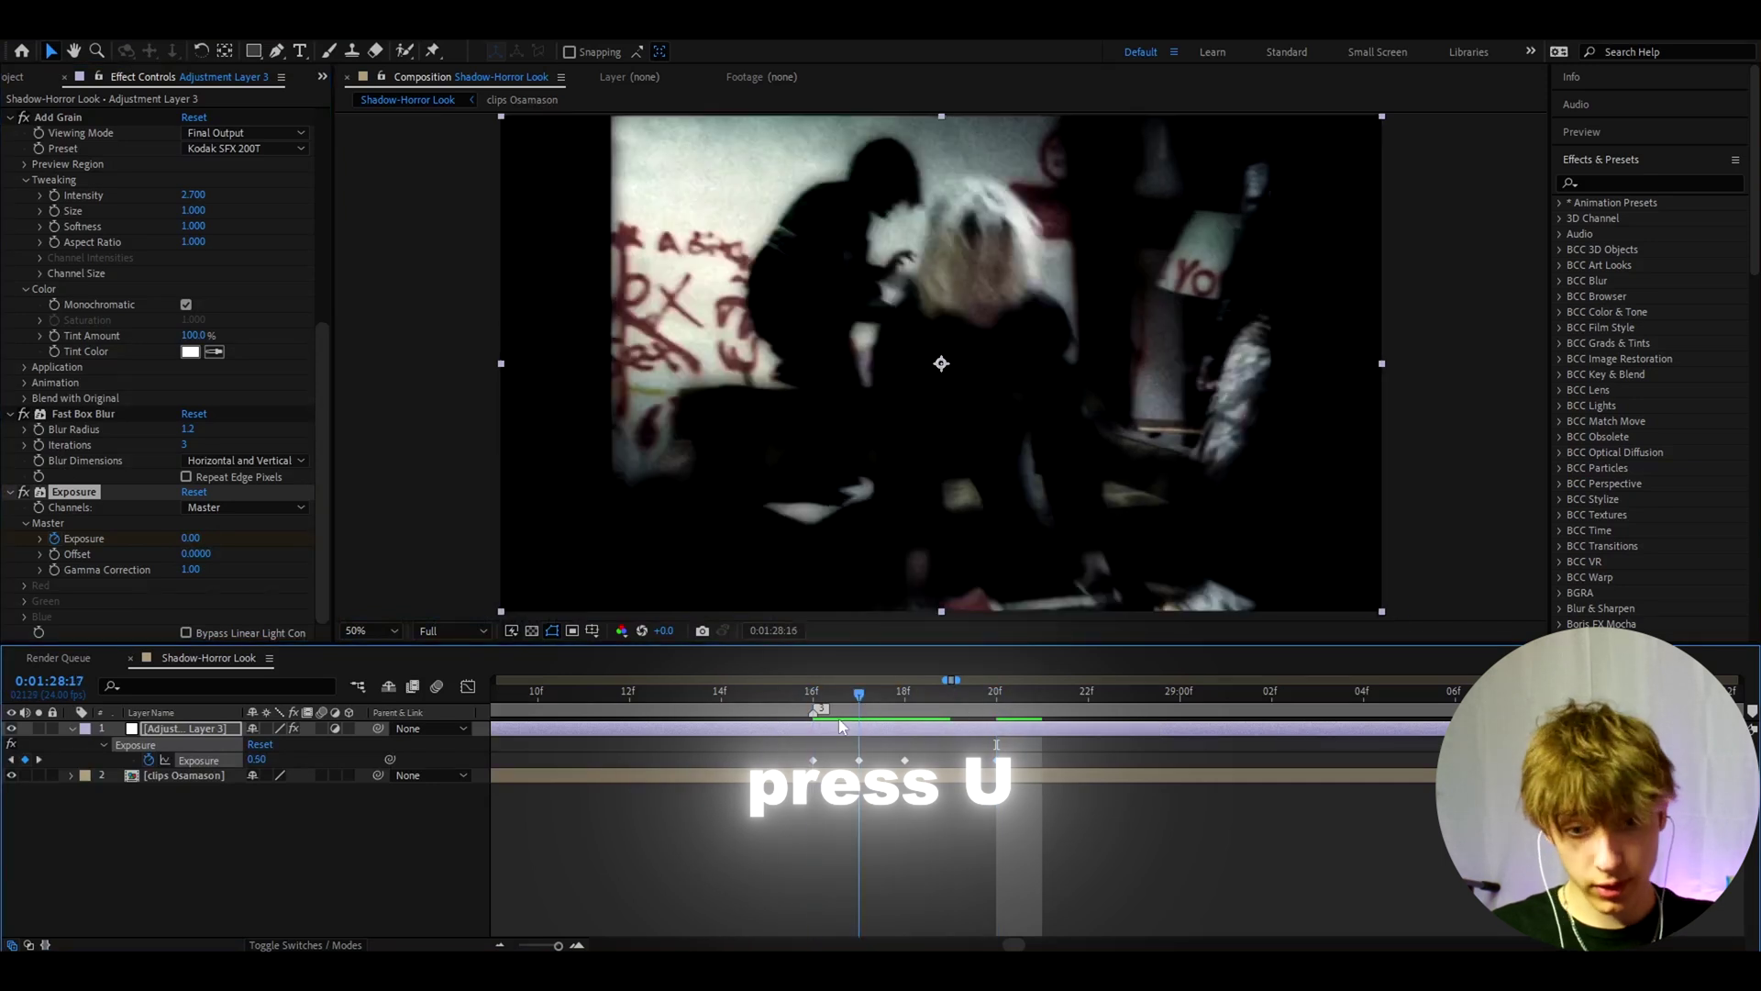
pyautogui.press('pageup')
pyautogui.click(198, 761)
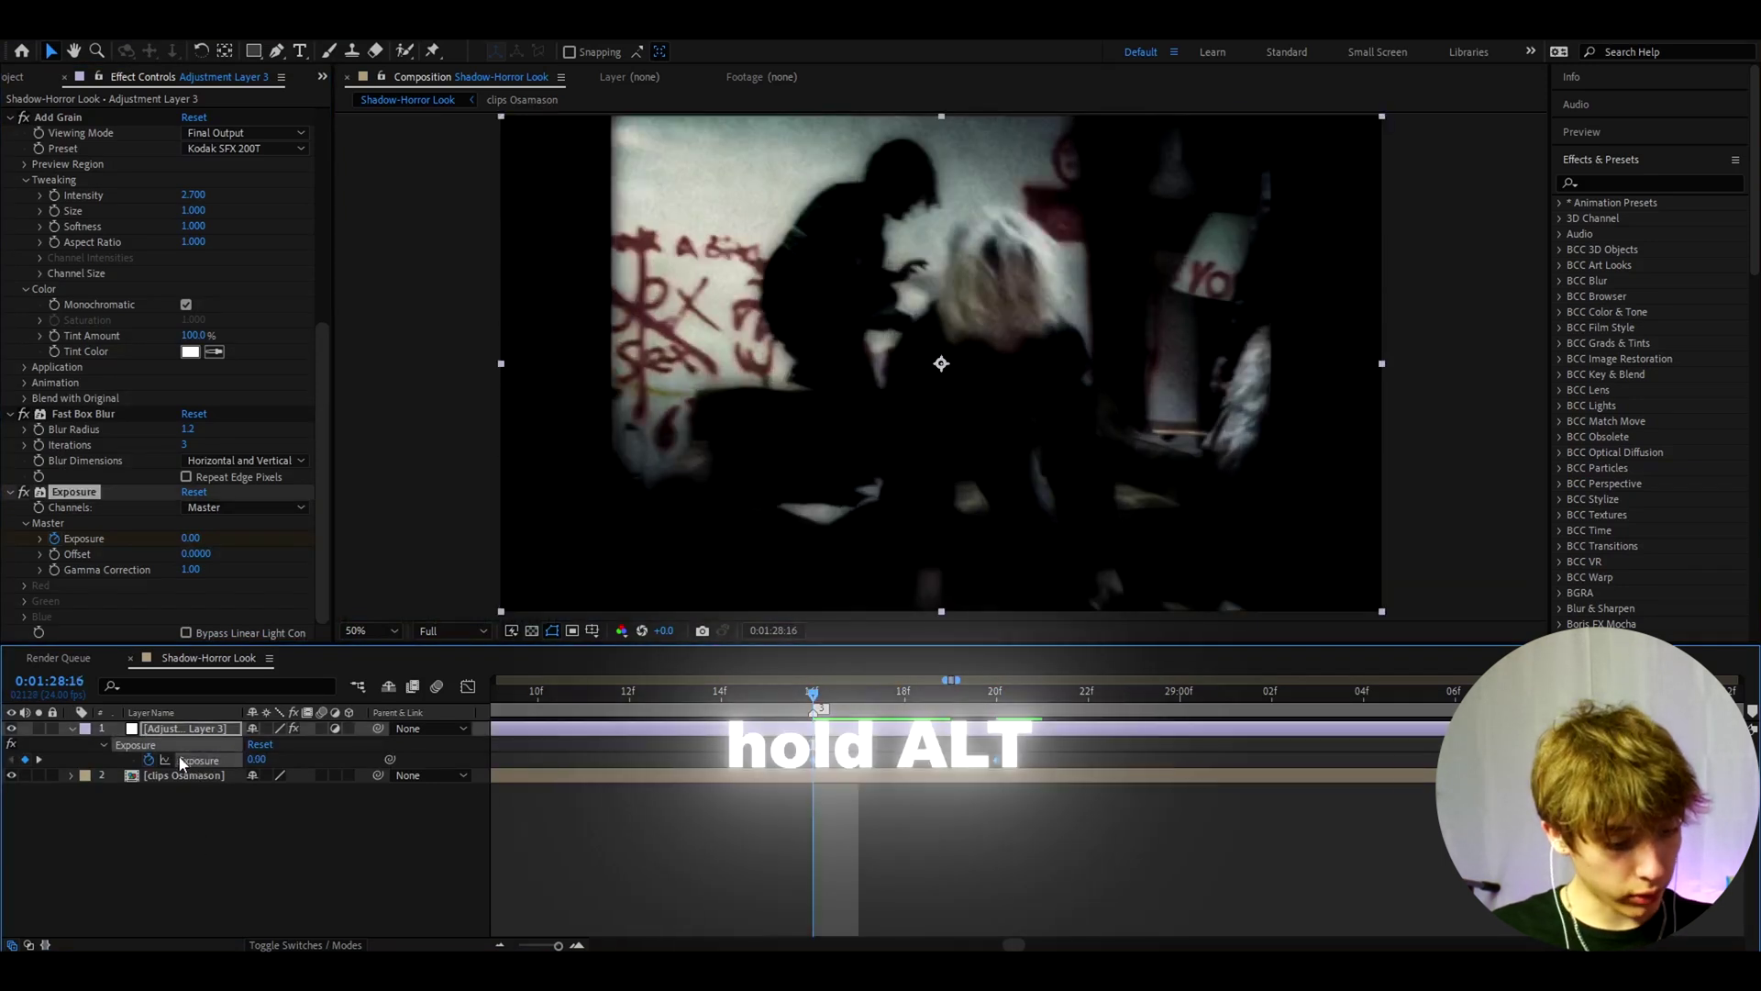
pyautogui.keyDown('alt'); pyautogui.click(149, 759); pyautogui.keyUp('alt')
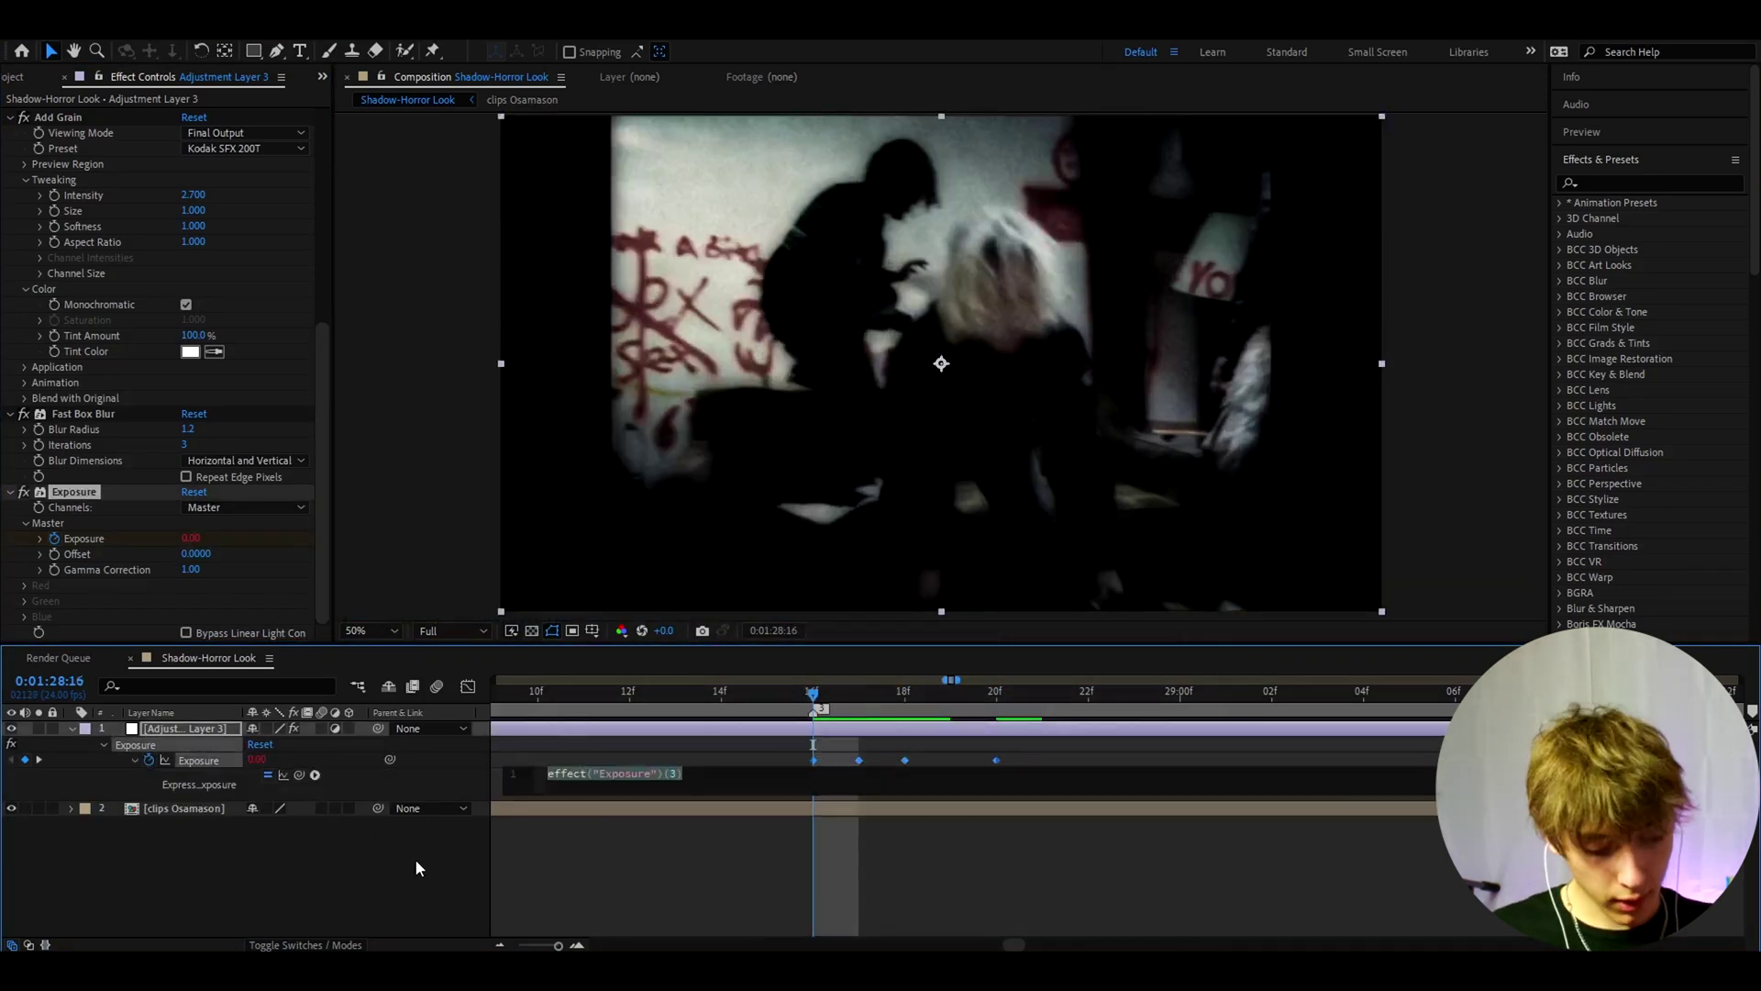
pyautogui.write('loopo')
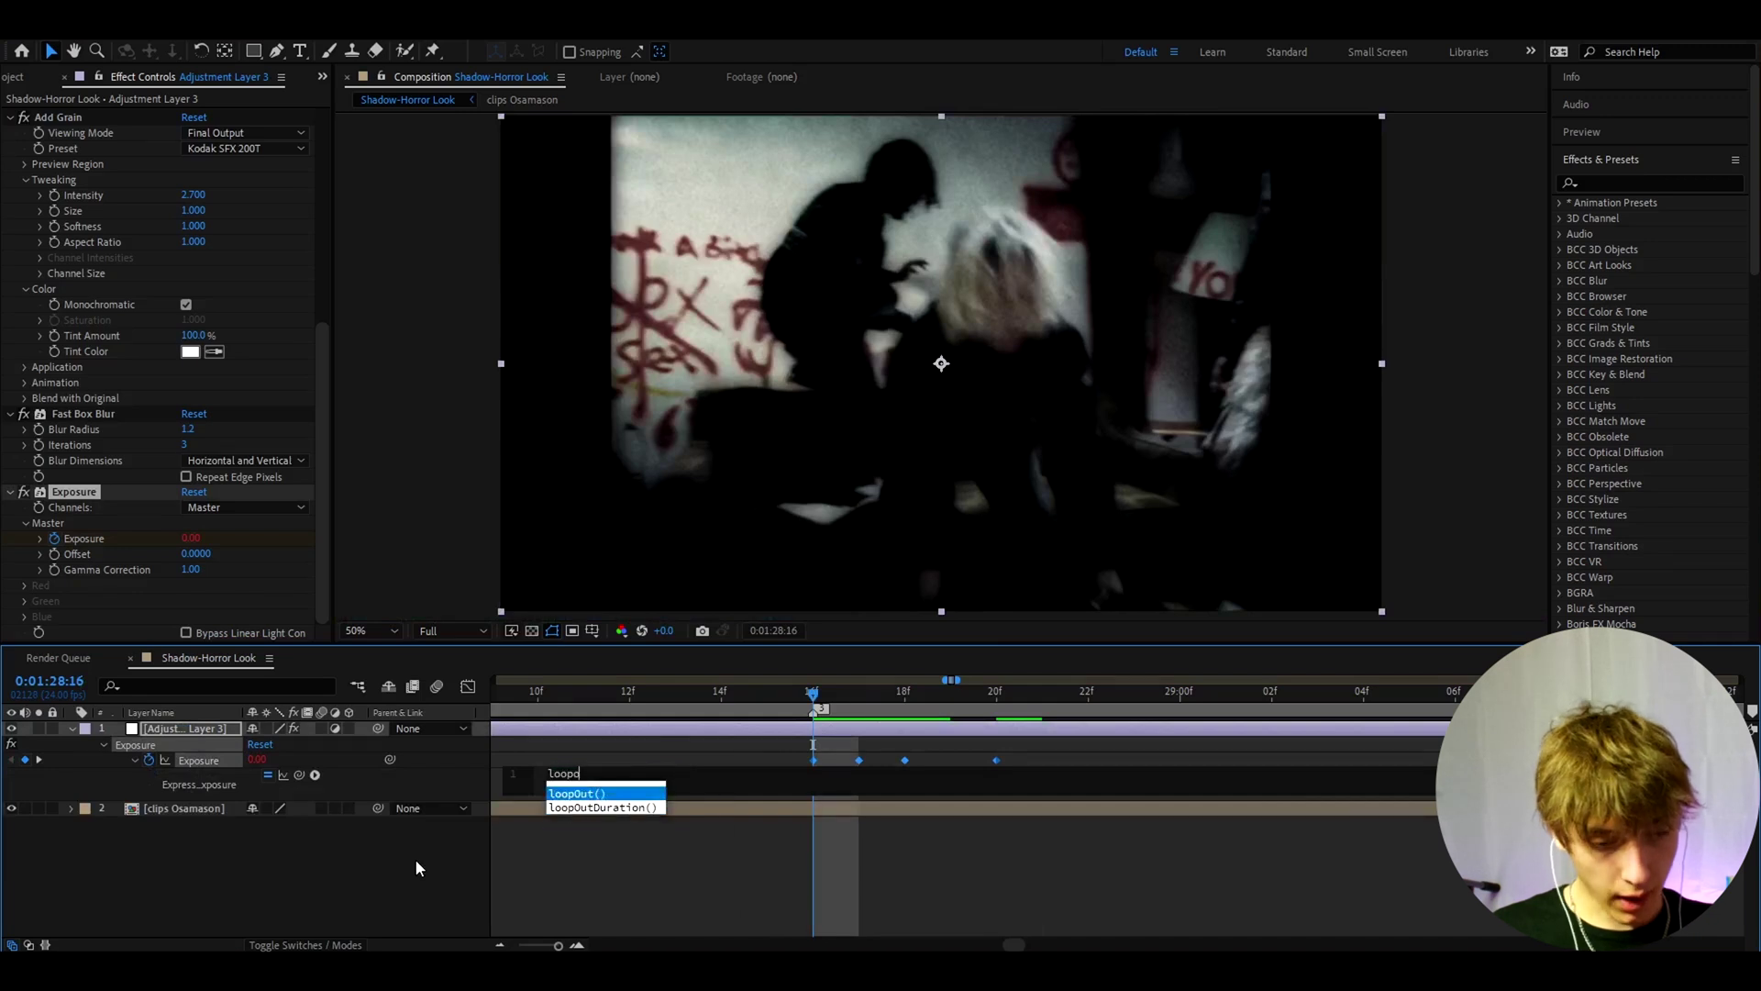
pyautogui.write('ut(')
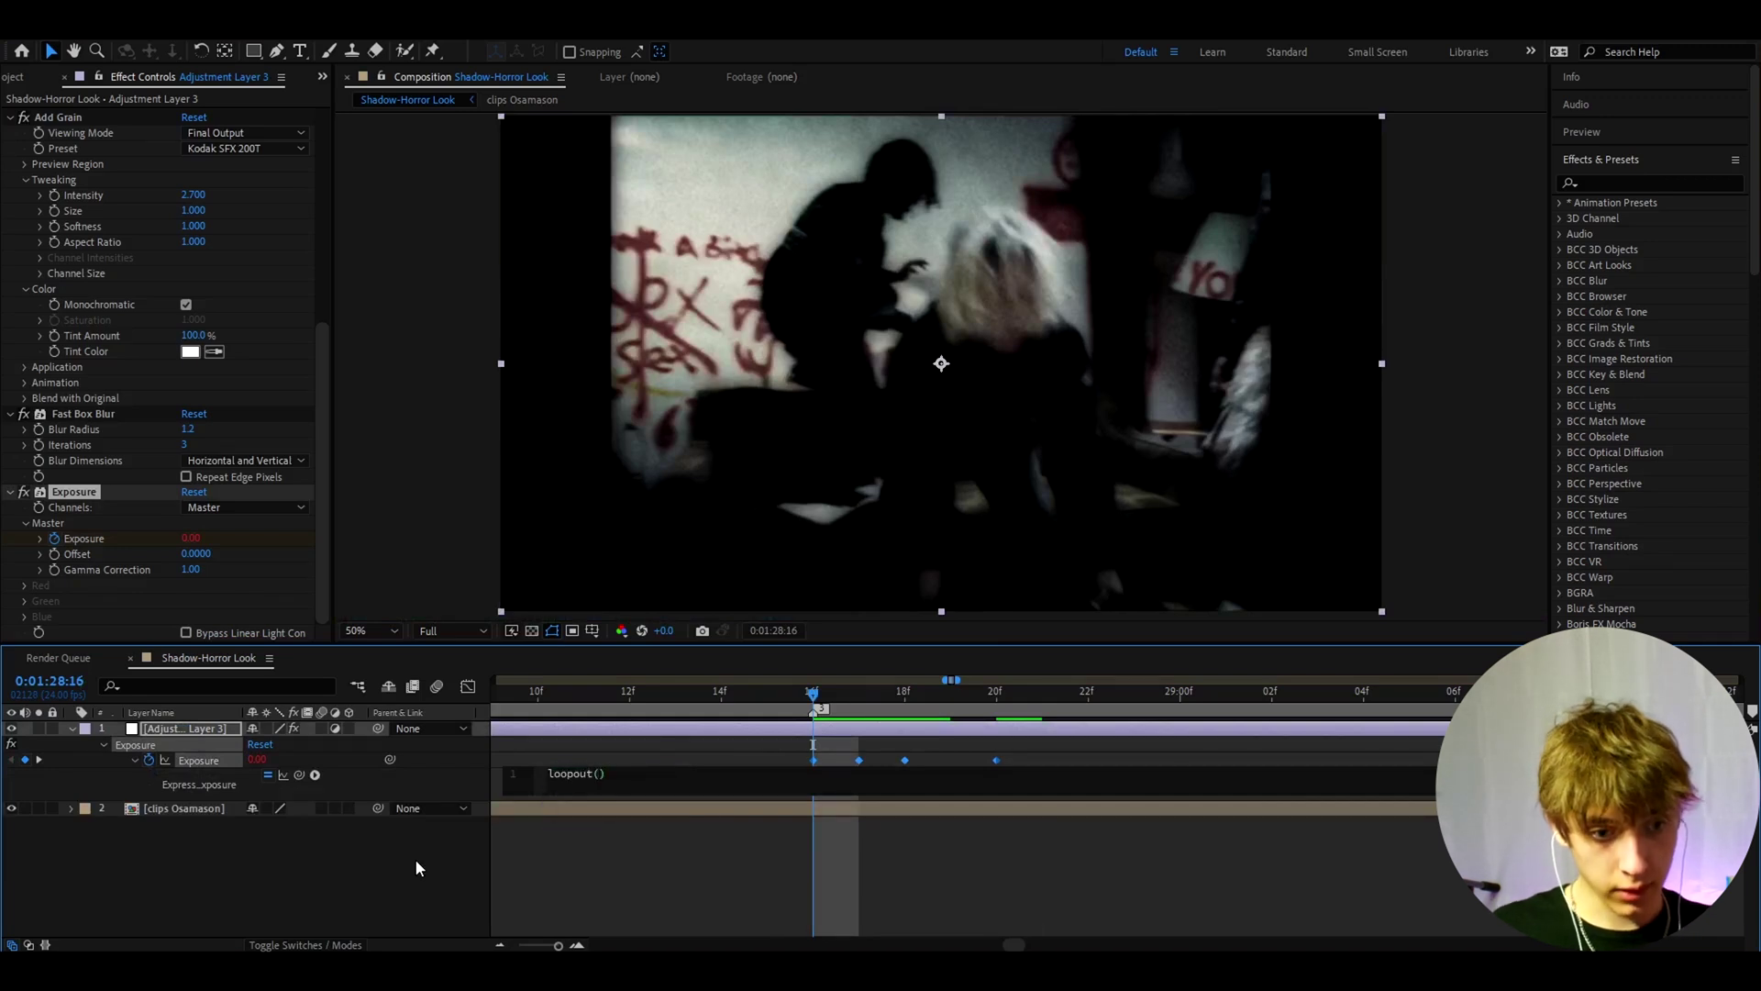
pyautogui.click(779, 740)
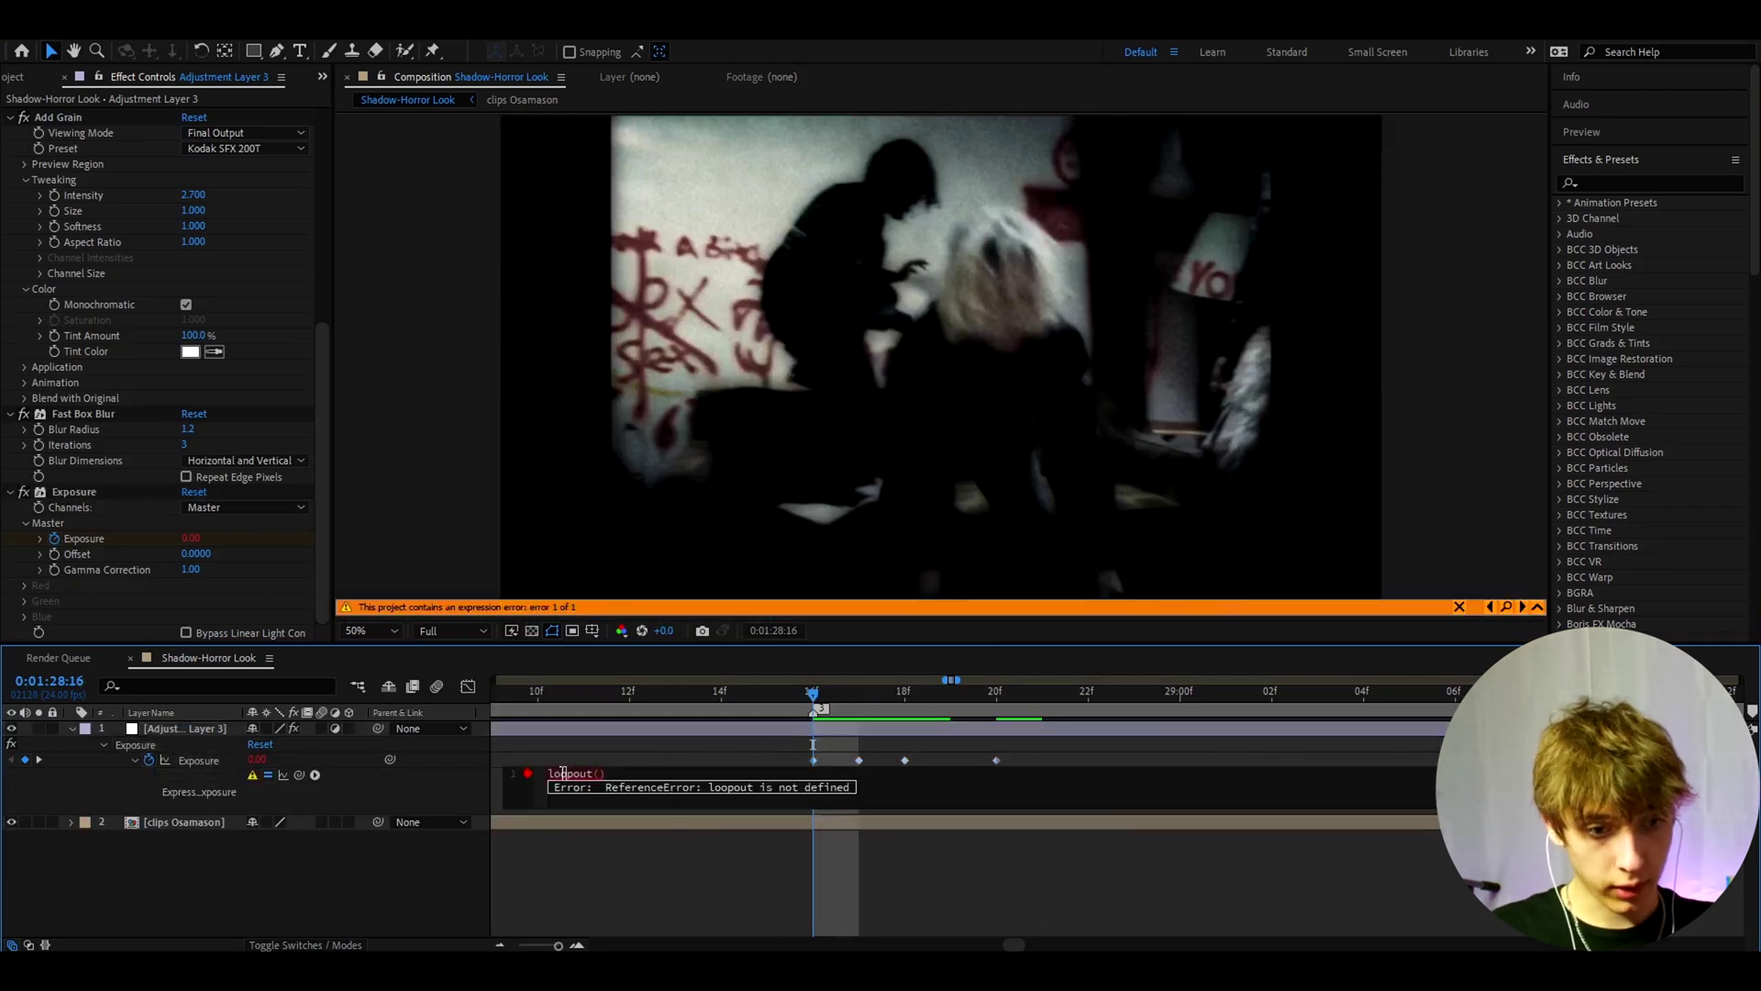
pyautogui.press('BackSpace')
pyautogui.press('BackSpace')
pyautogui.press('BackSpace')
pyautogui.press('BackSpace')
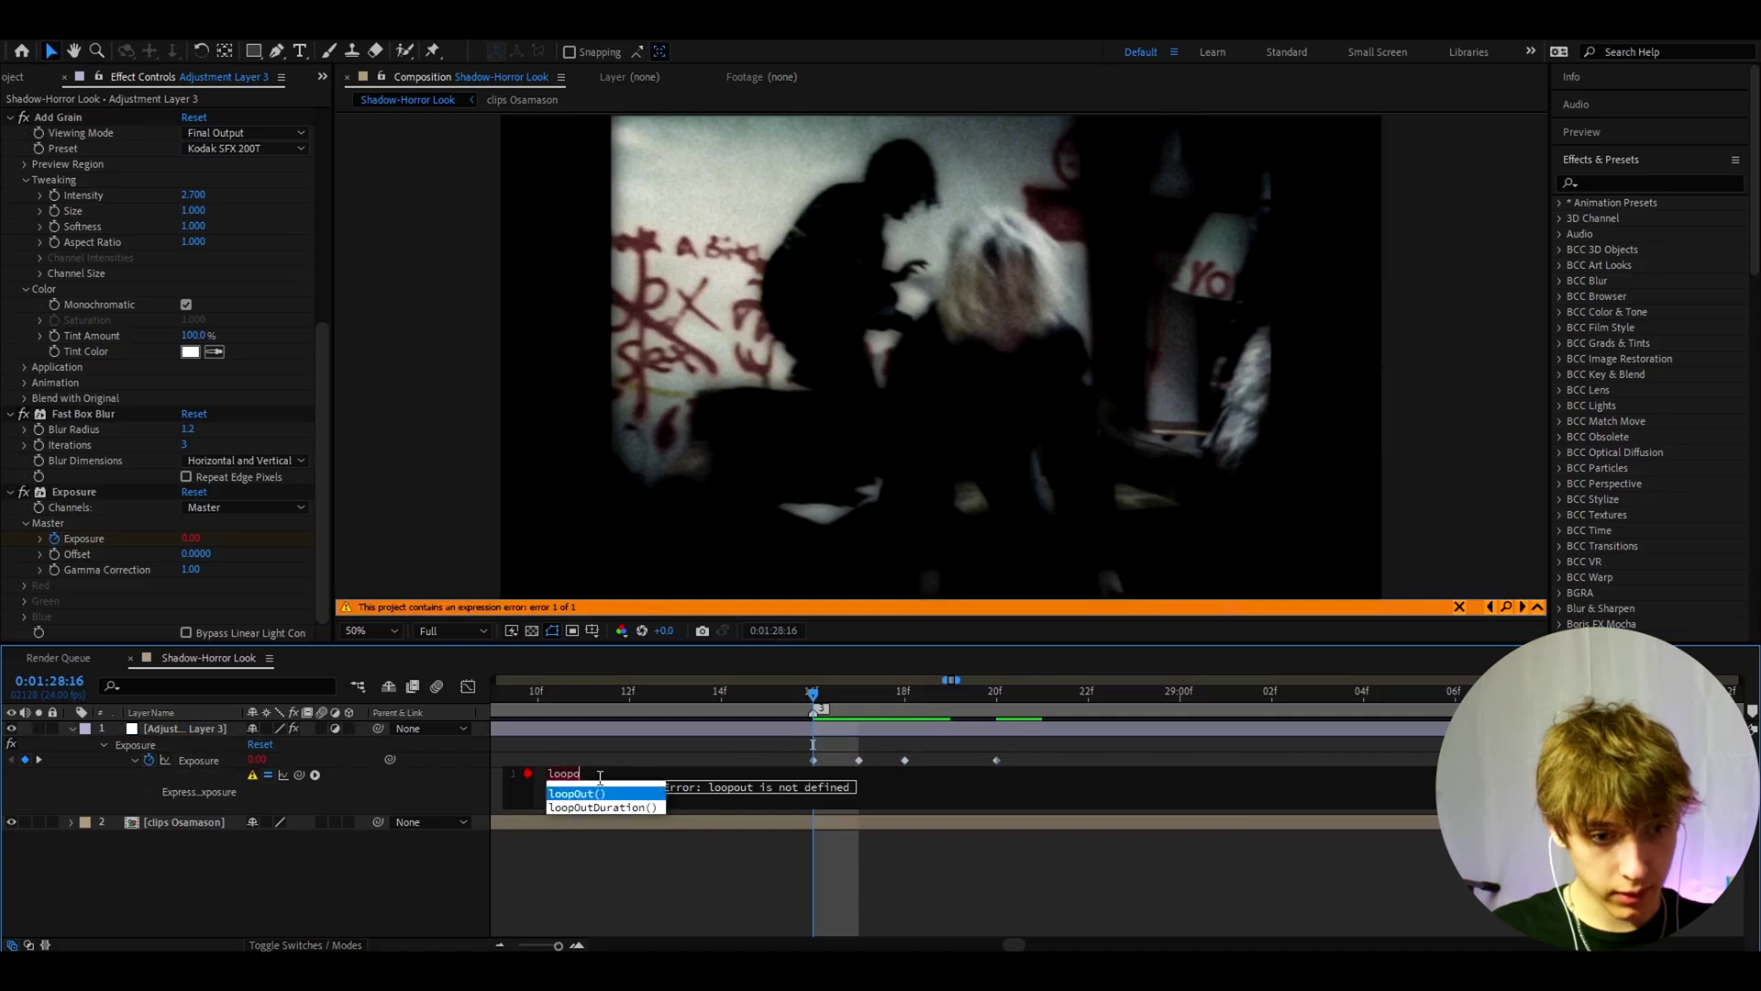
pyautogui.click(580, 794)
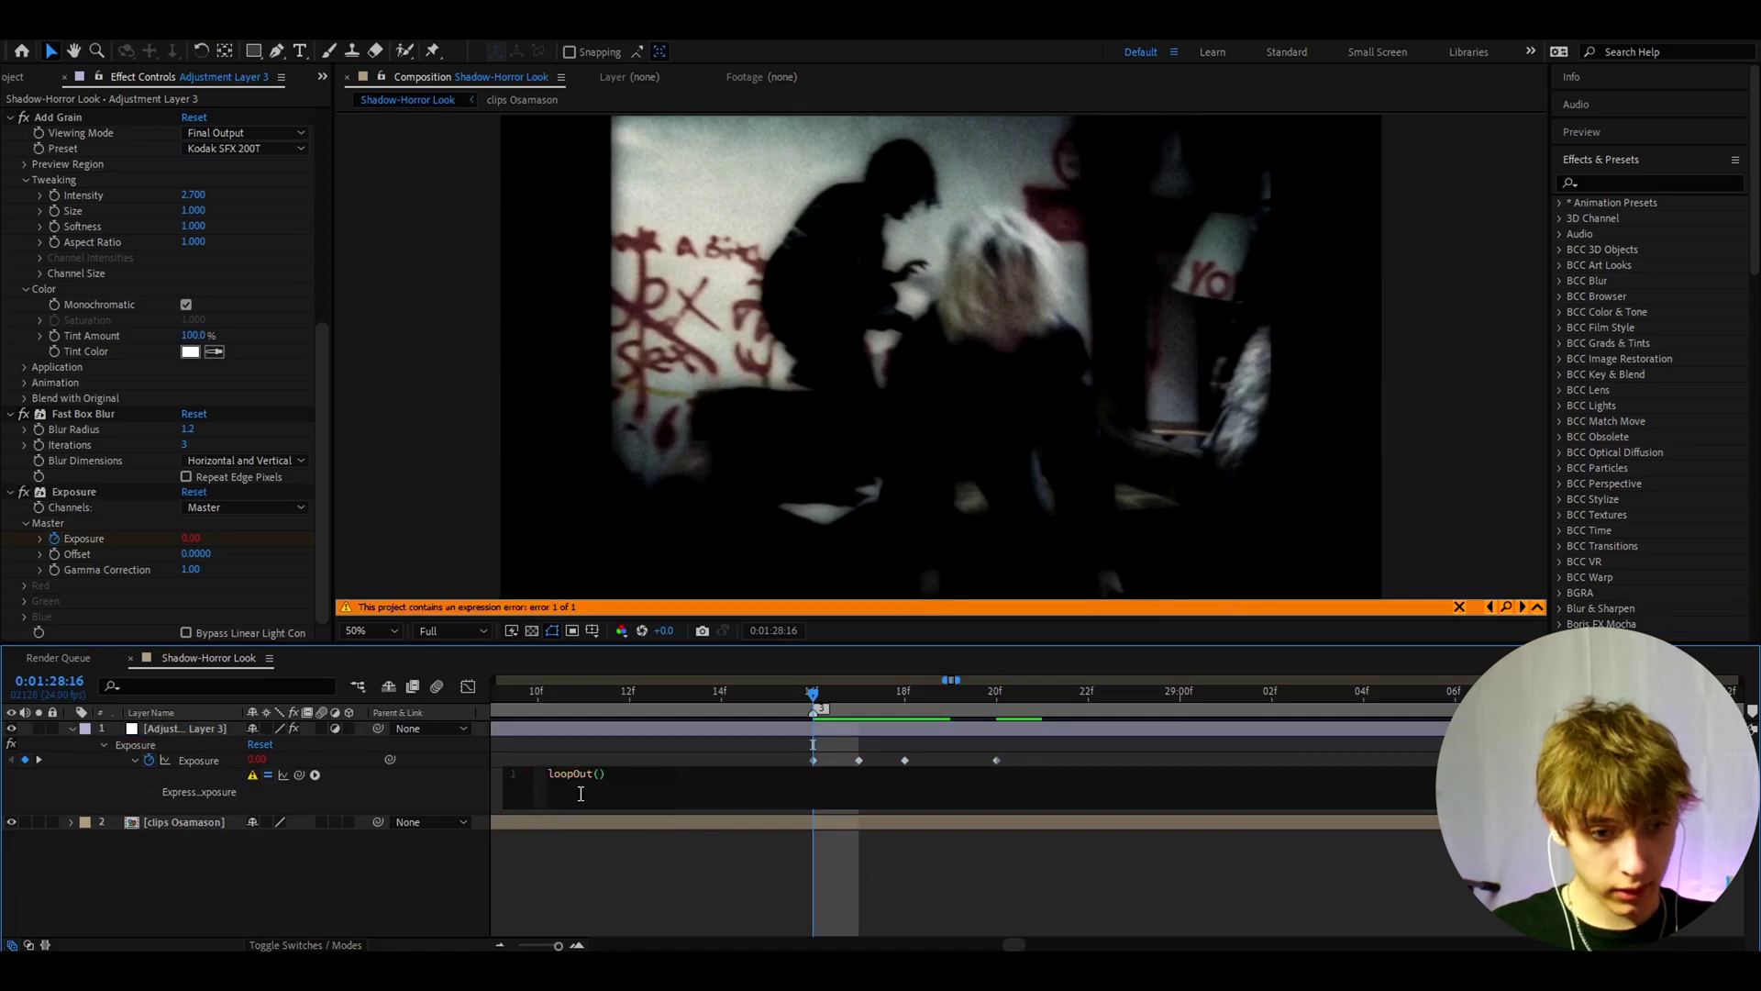
pyautogui.click(614, 747)
pyautogui.moveTo(813, 697); pyautogui.dragTo(1069, 708)
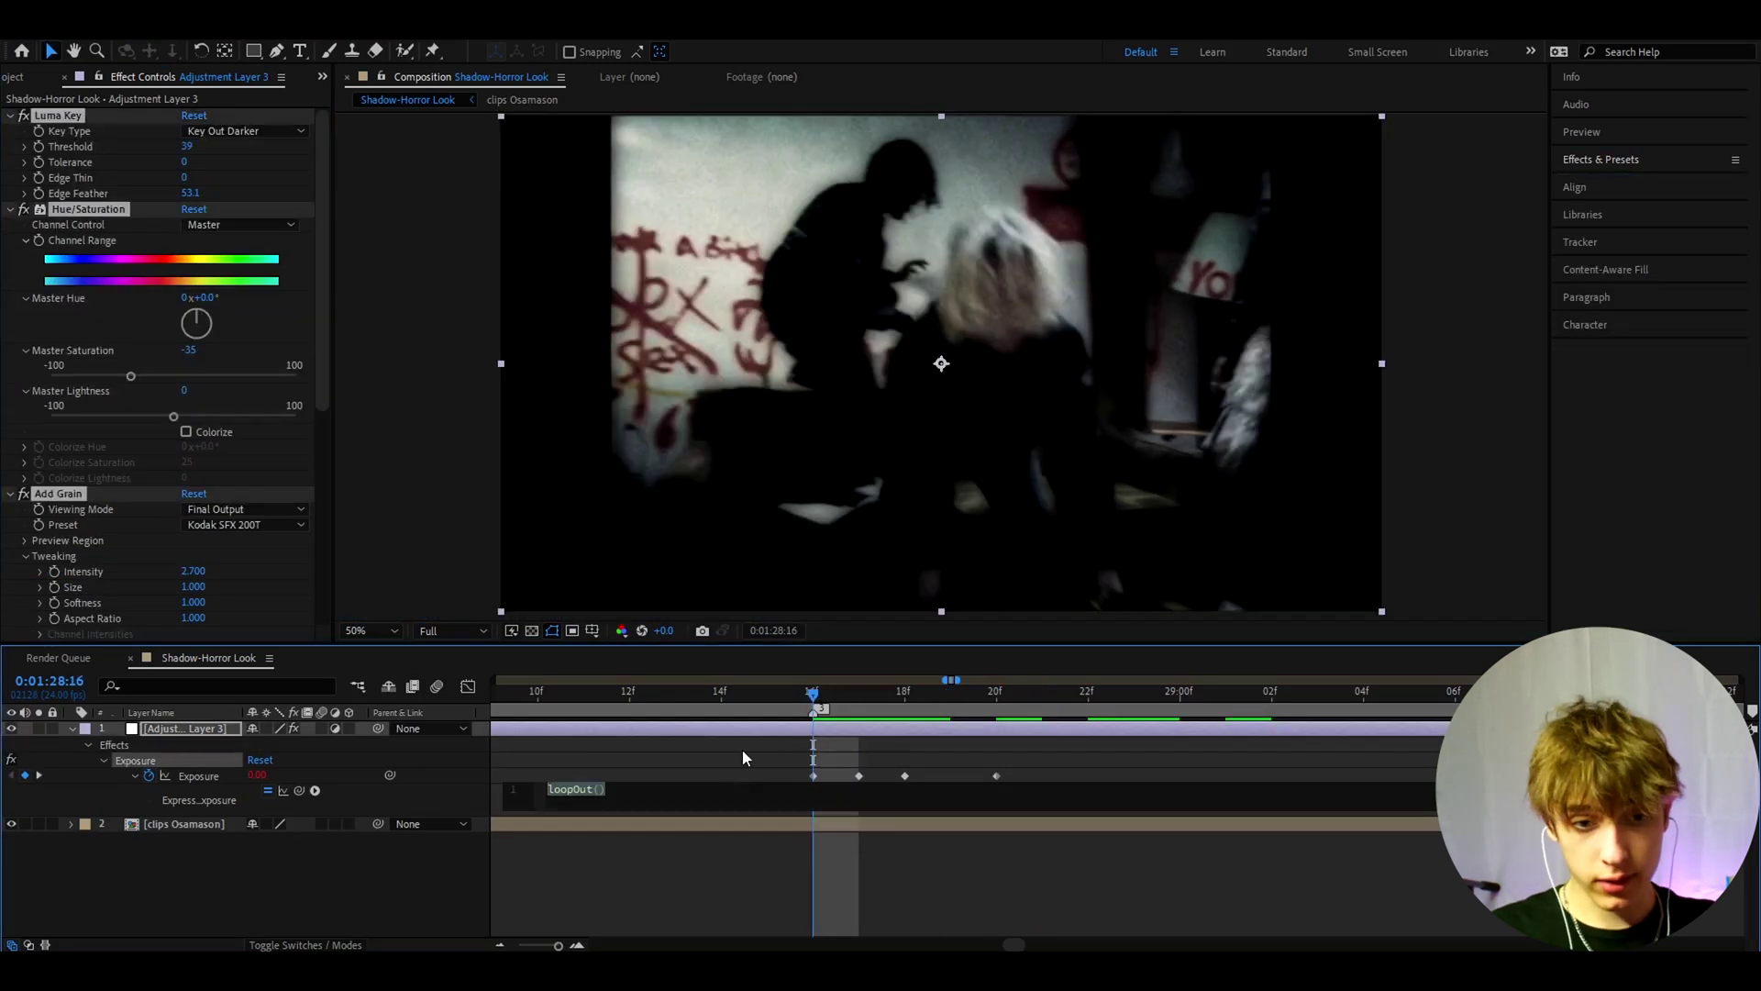
# Save all the layer's effects and Exposure keyframes as the animation preset Horror CC 1
pyautogui.click(743, 754)
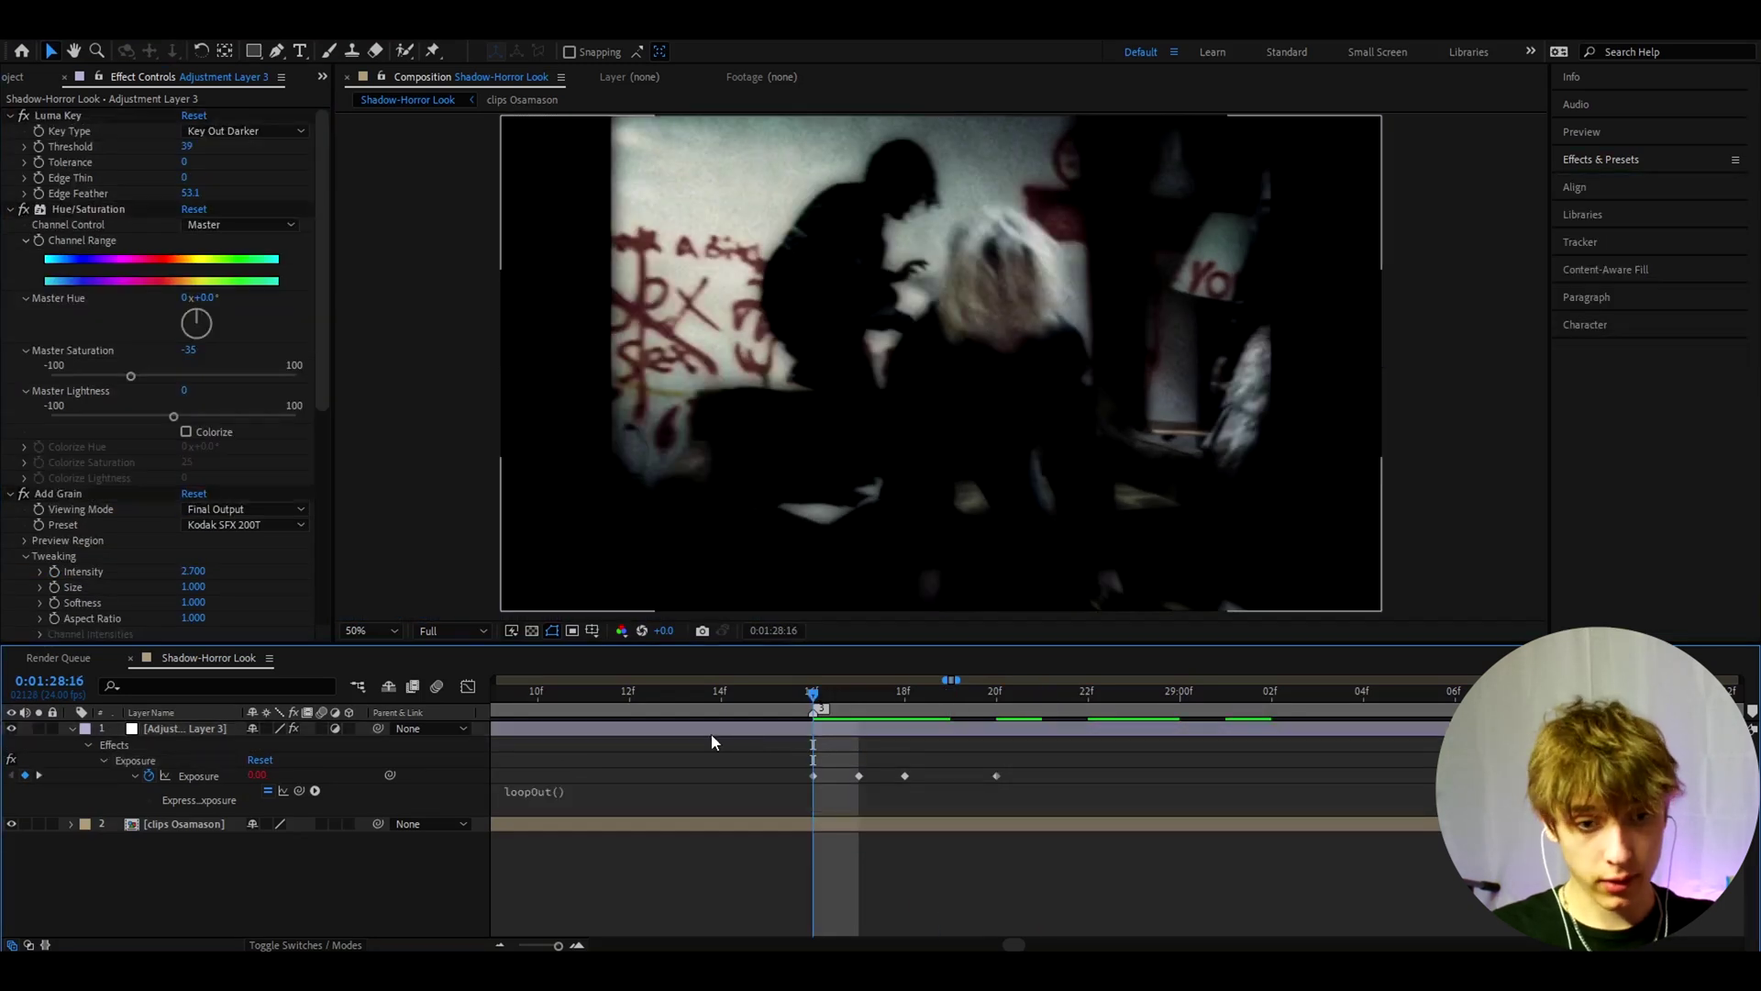
pyautogui.click(64, 125)
pyautogui.hotkey('ctrl', 'a')
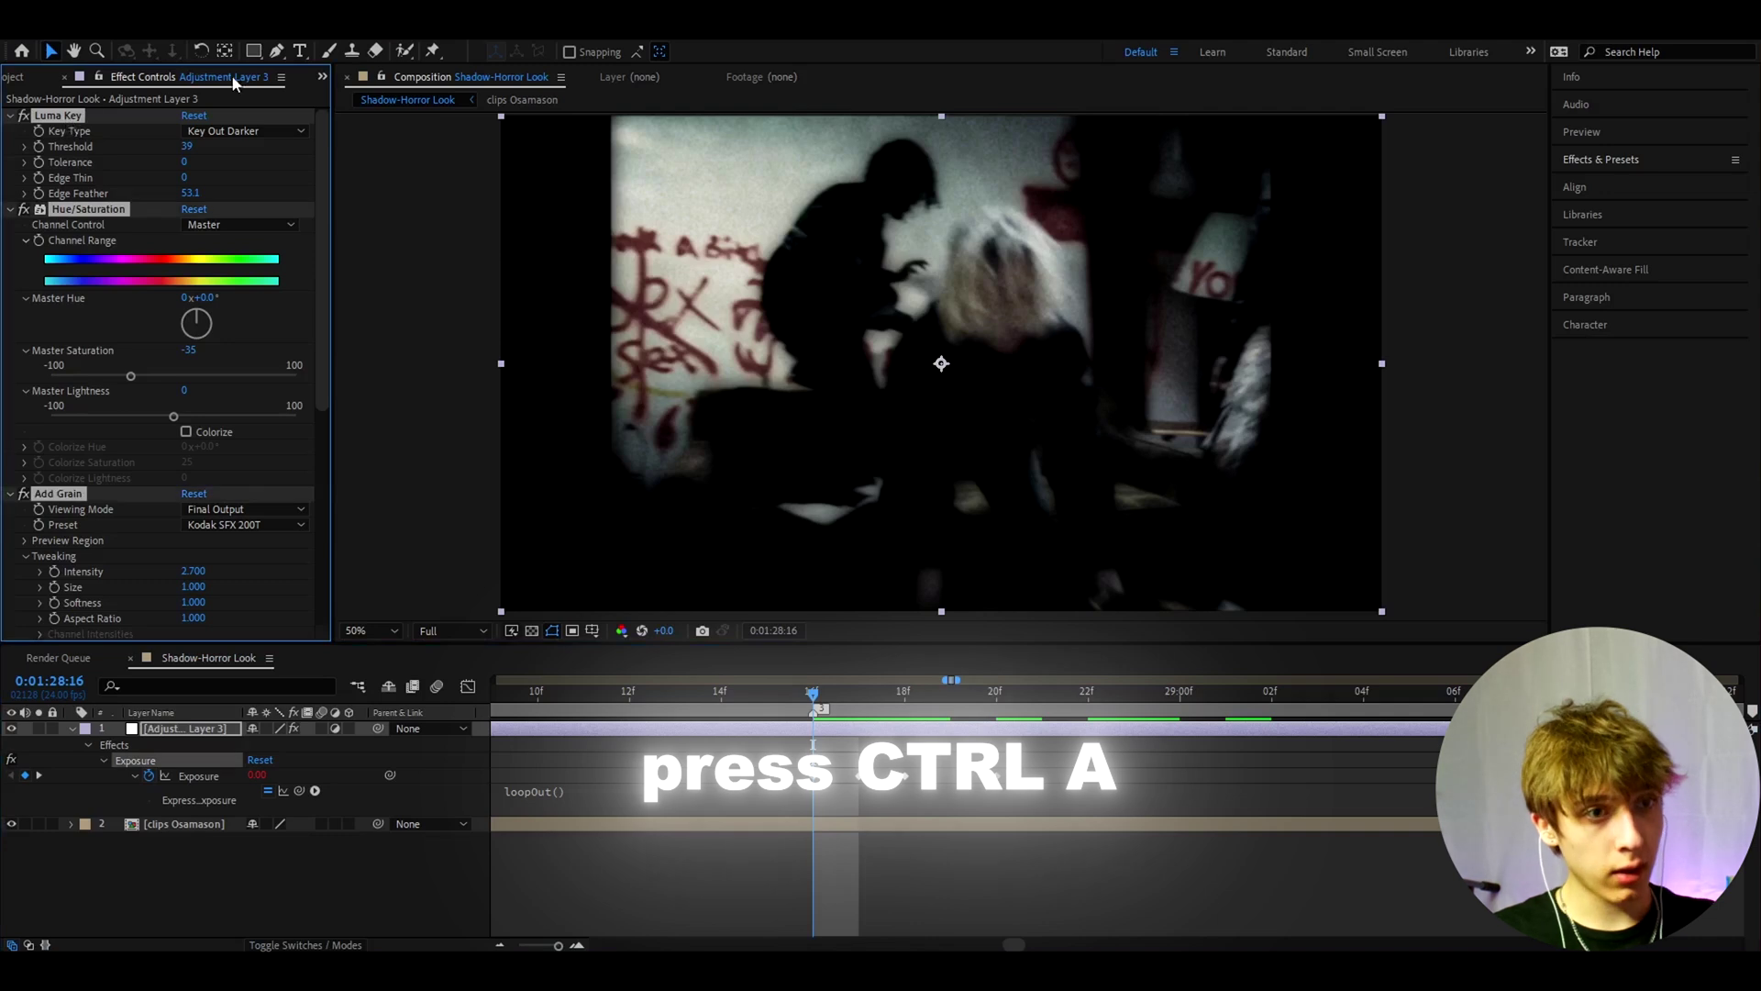
pyautogui.moveTo(776, 751); pyautogui.dragTo(1057, 803)
pyautogui.click(298, 42)
pyautogui.click(266, 52)
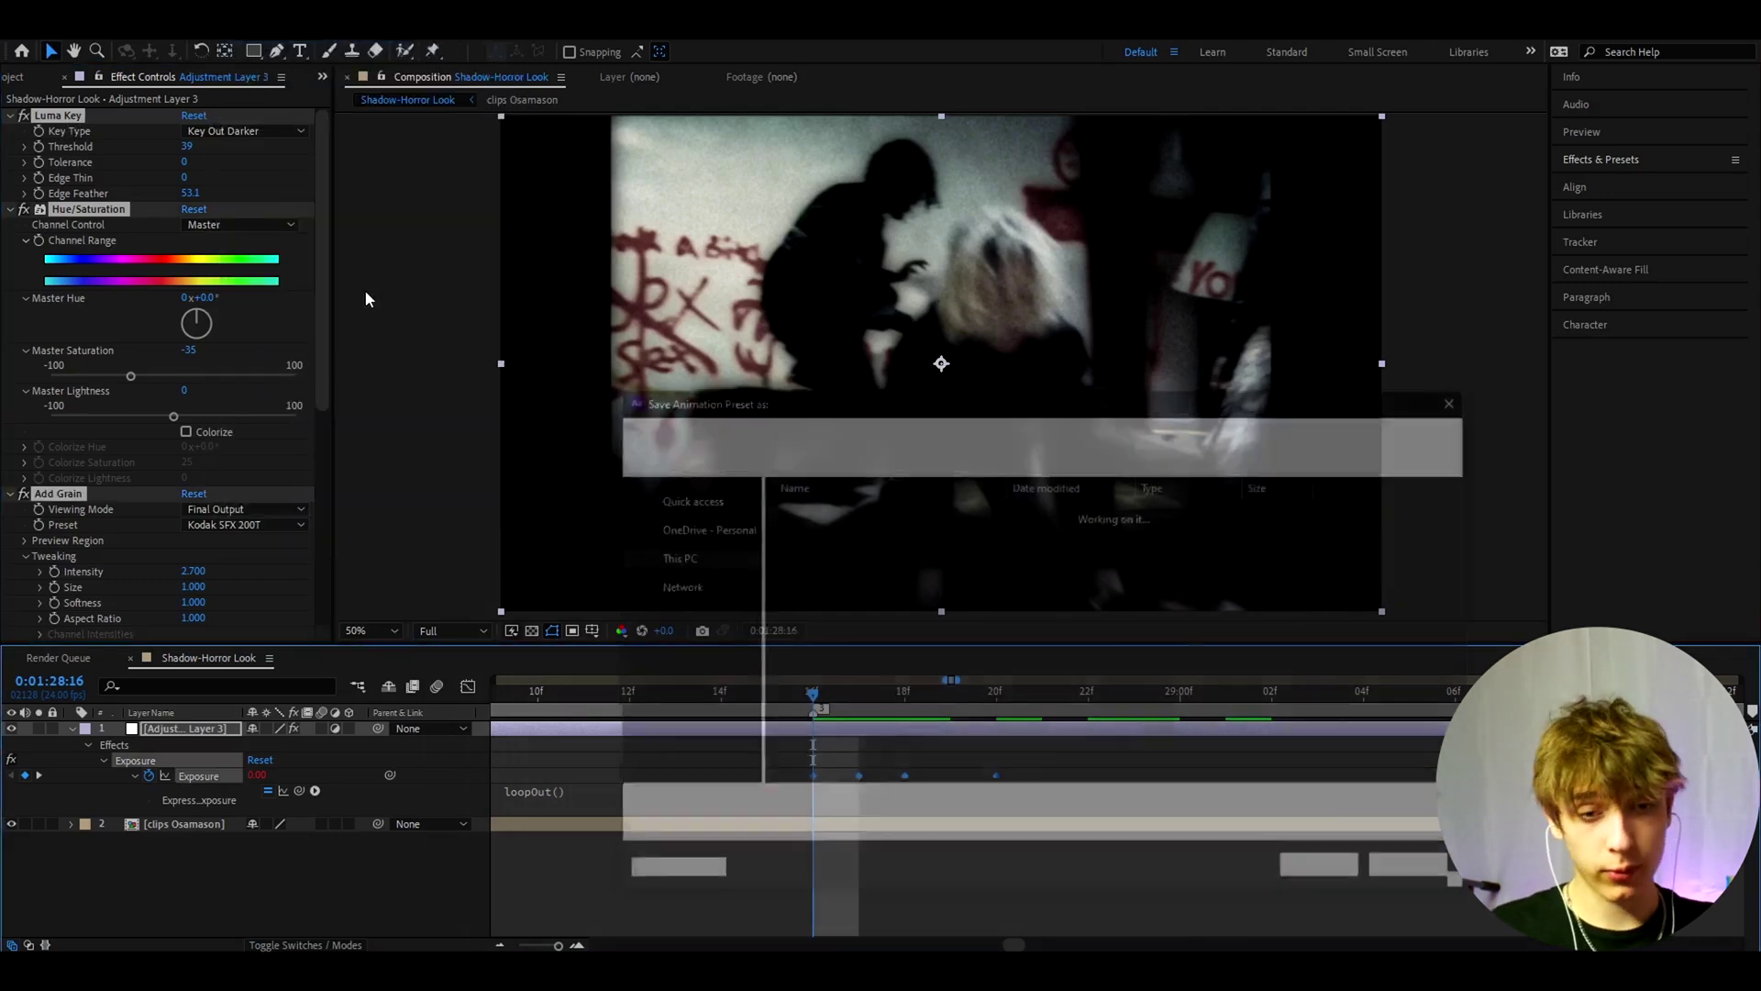
pyautogui.click(813, 519)
pyautogui.click(1327, 871)
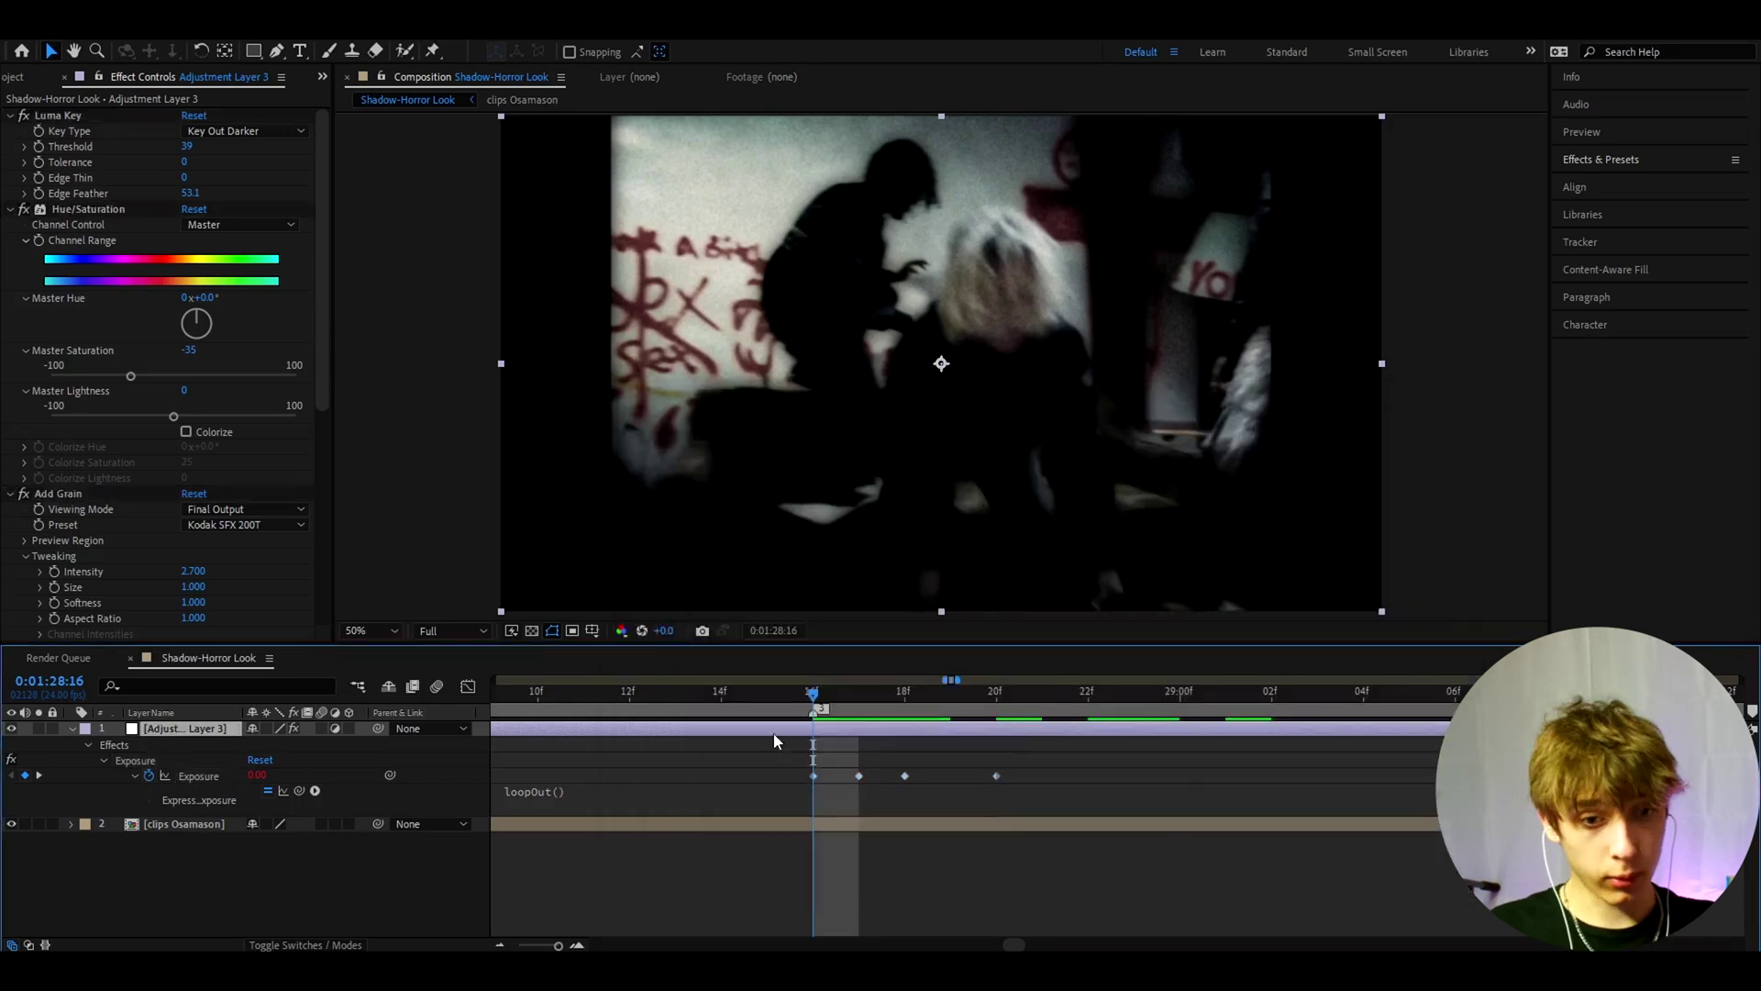
# Search 'horro' in Effects & Presets and drag Horror CC 1 onto the composition
pyautogui.click(71, 728)
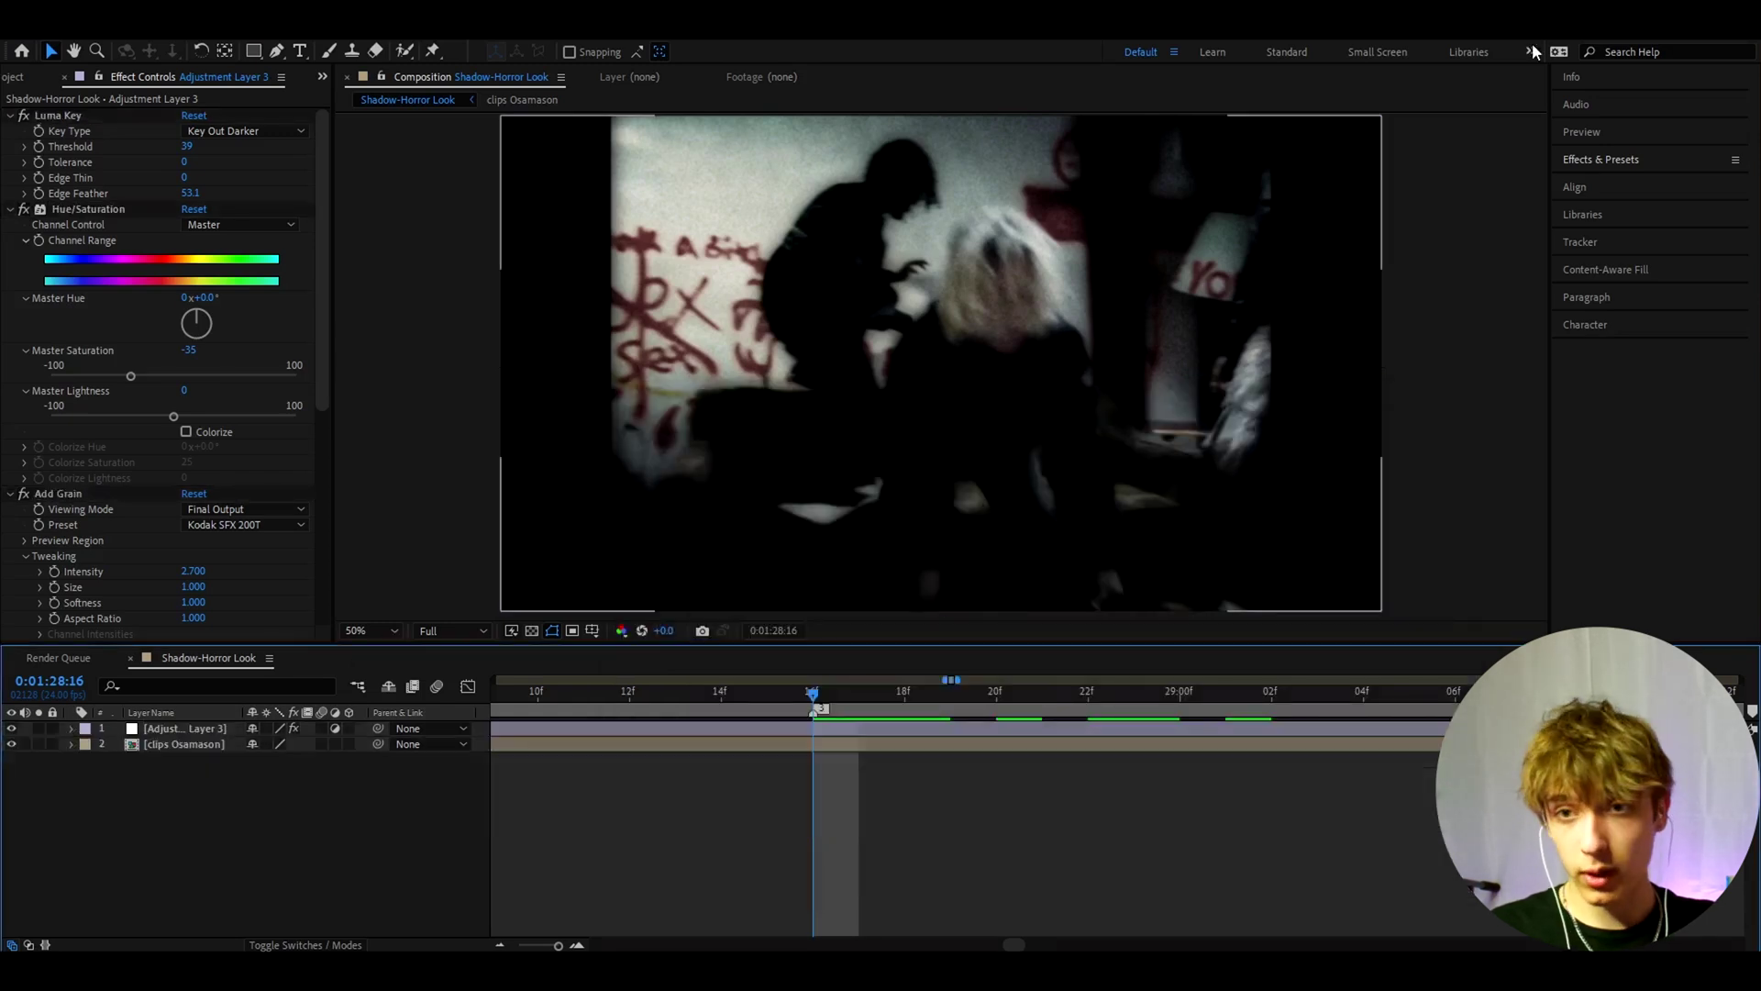
pyautogui.click(1600, 160)
pyautogui.click(1591, 183)
pyautogui.write('horror c')
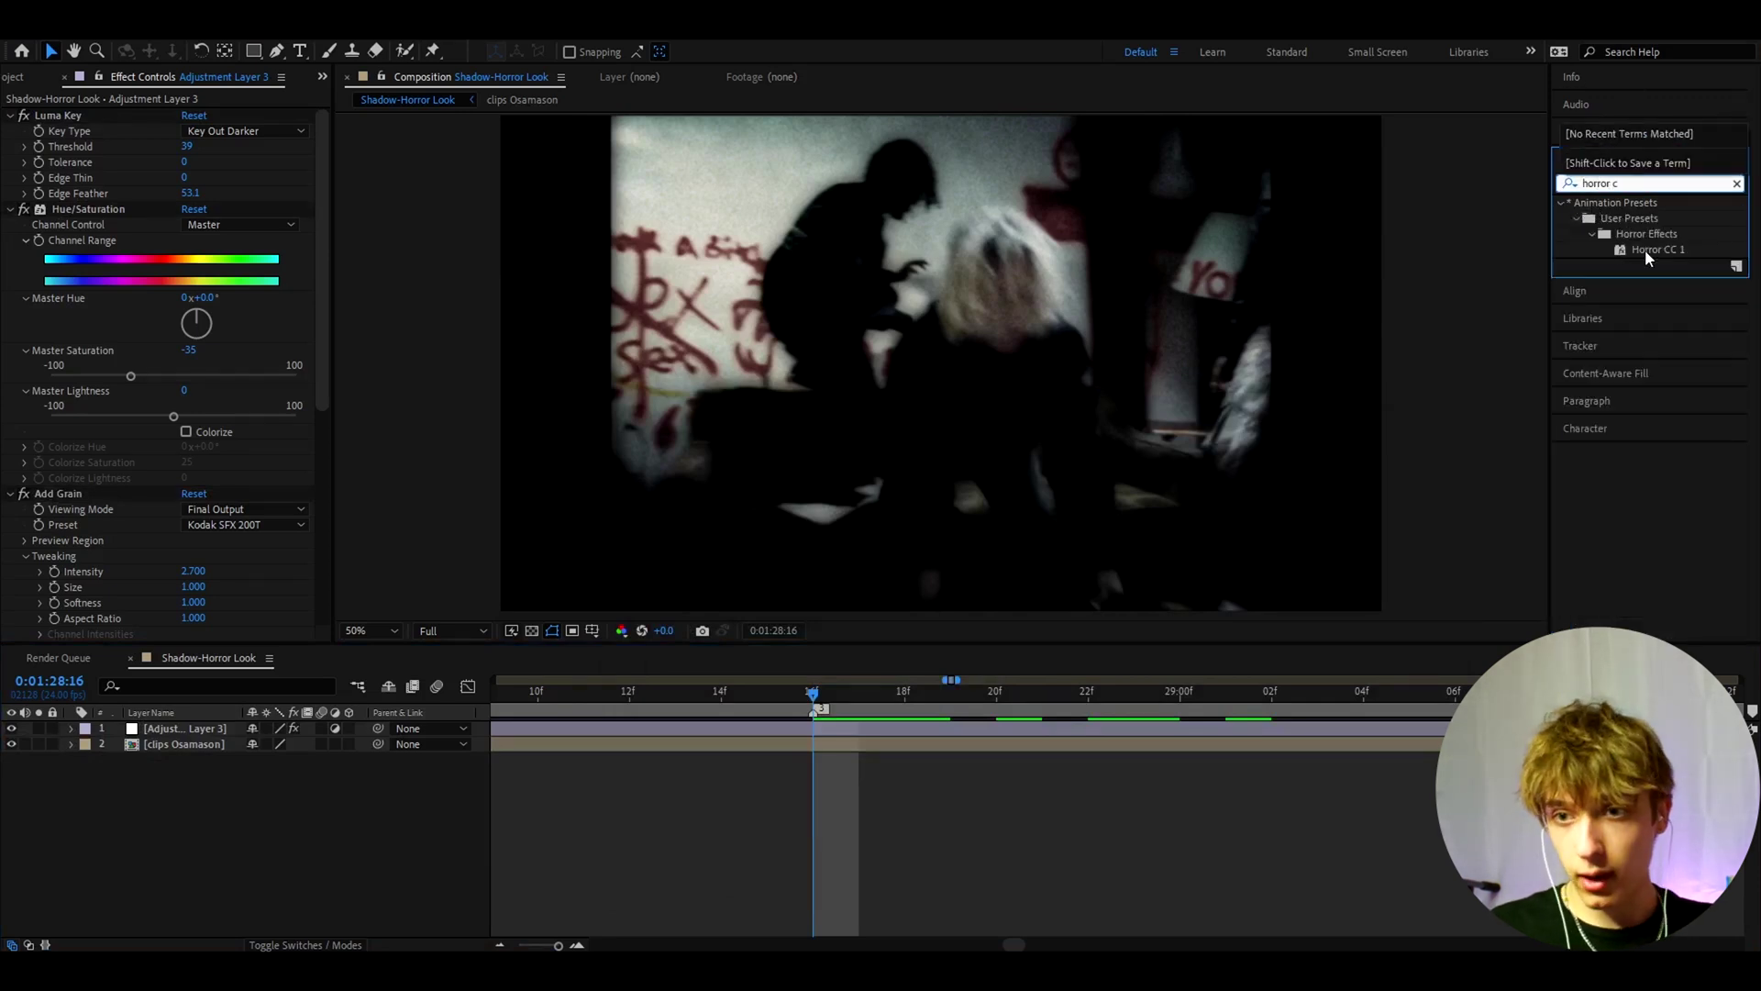
pyautogui.moveTo(1643, 250); pyautogui.dragTo(796, 742)
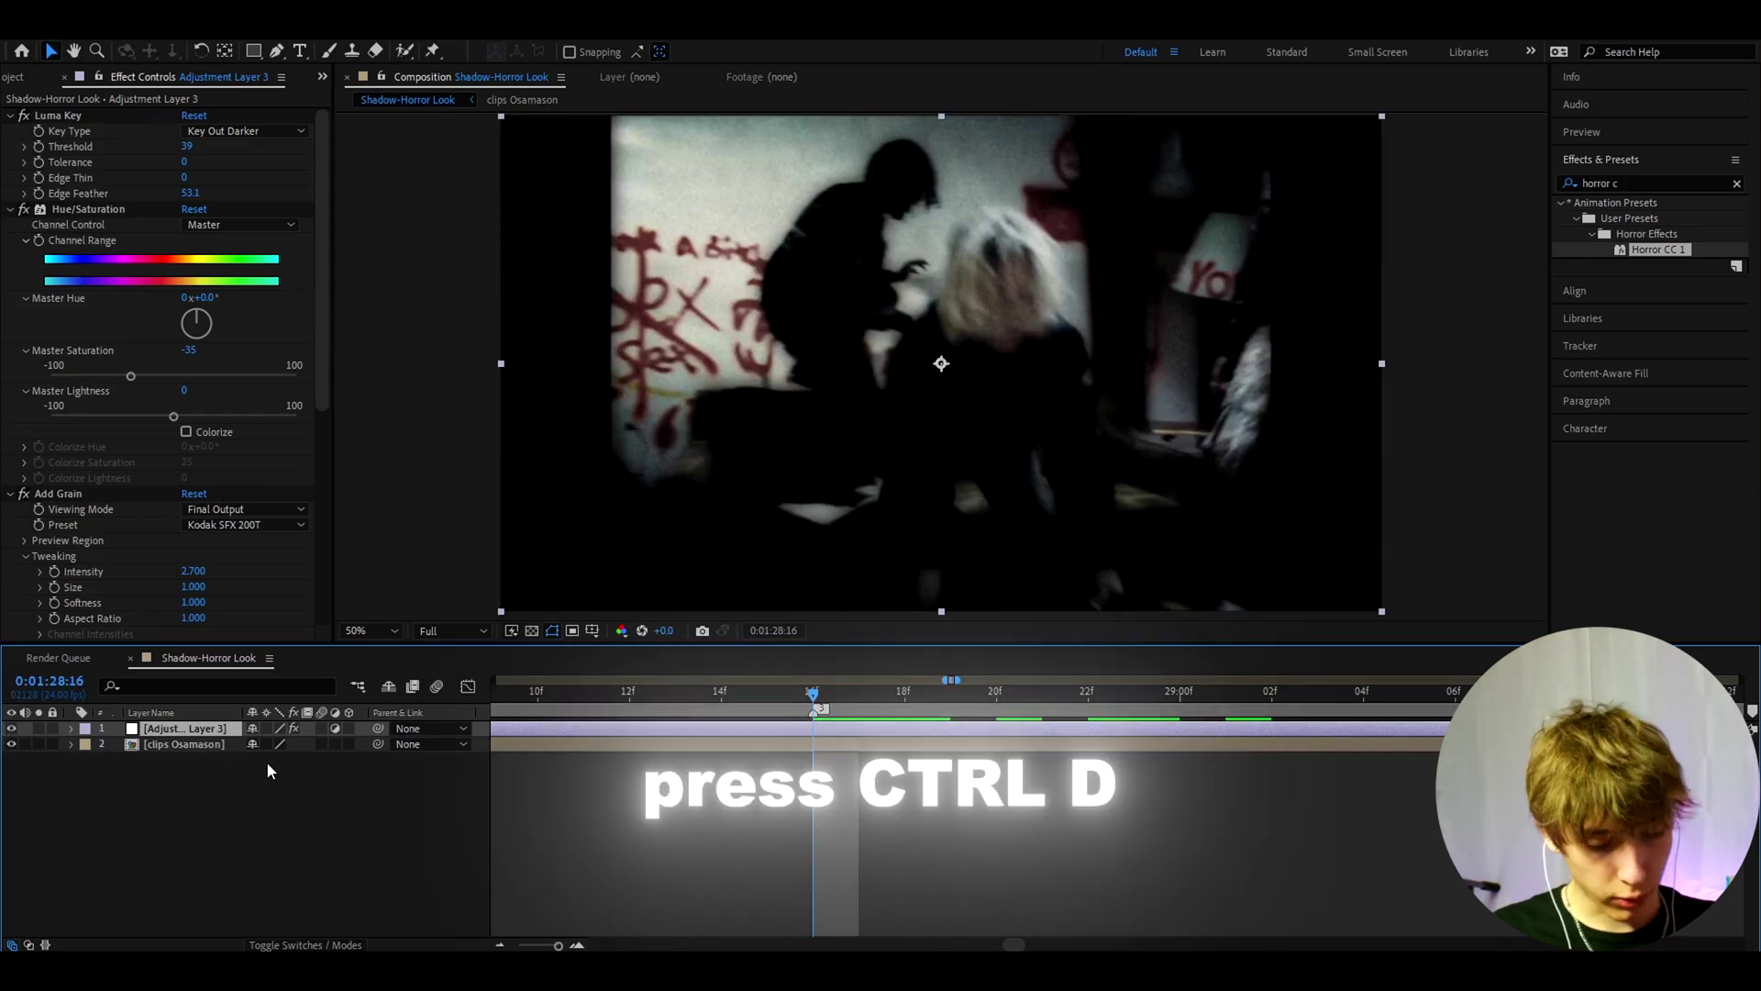
# Duplicate the horror adjustment layer and step through several later frames to preview
pyautogui.hotkey('ctrl', 'd')
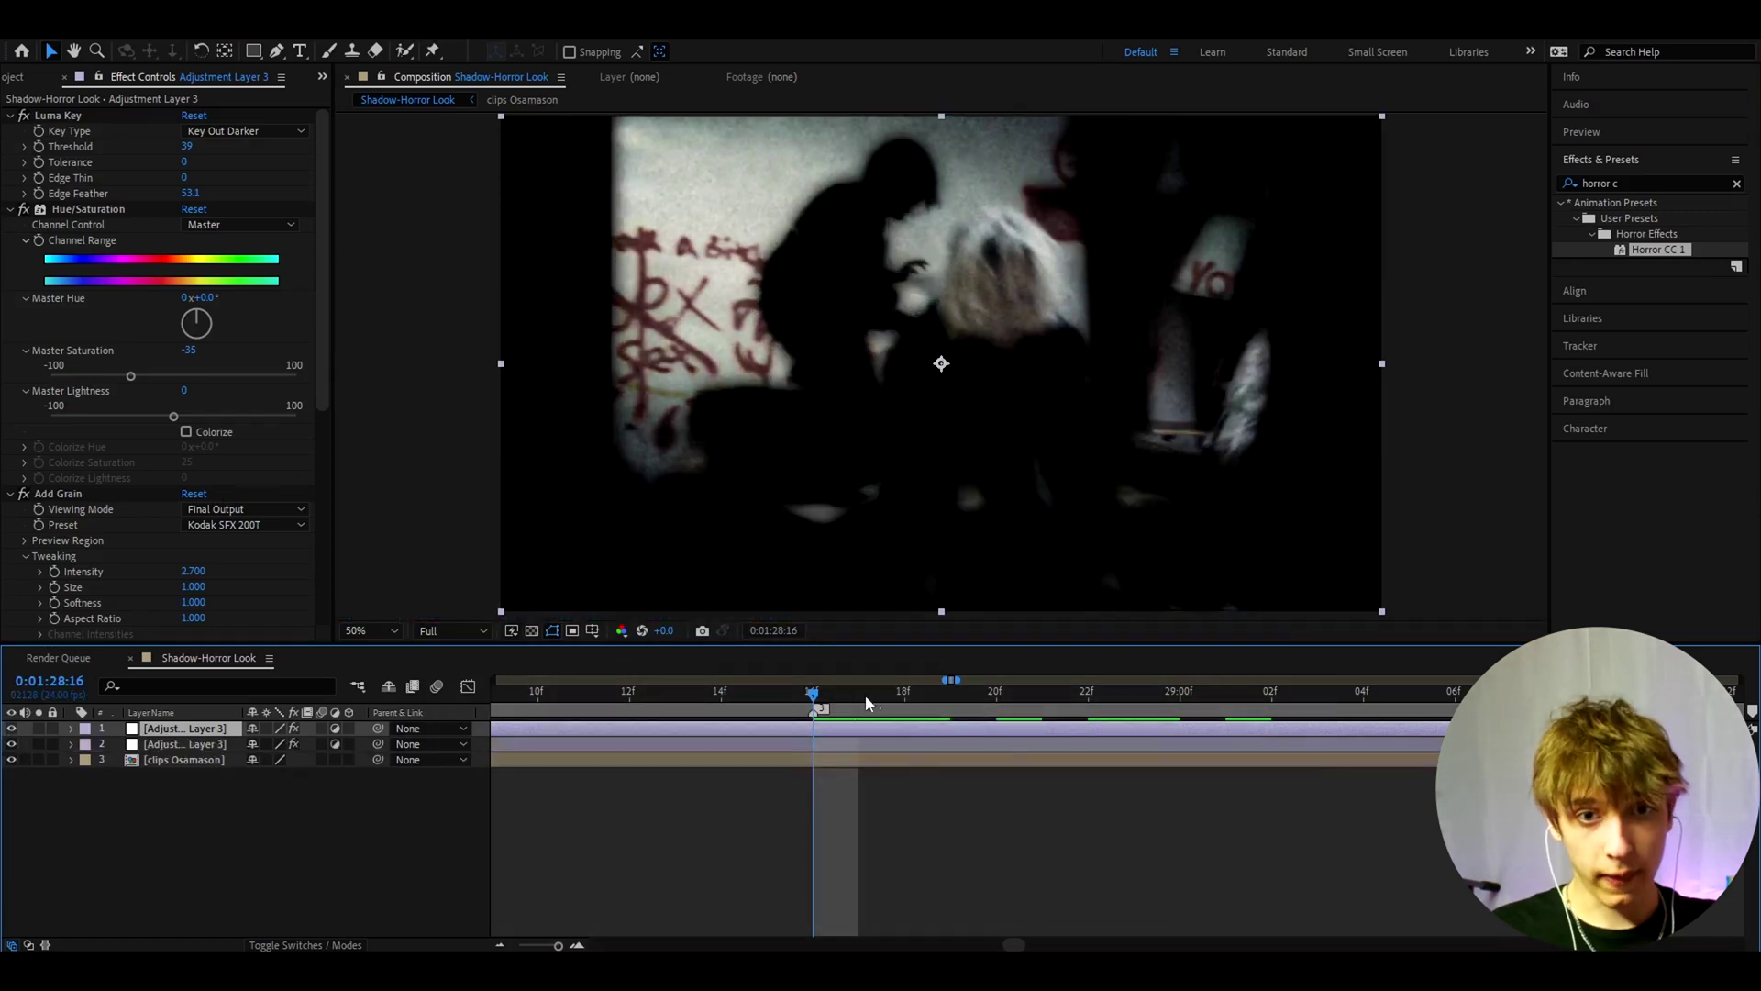
pyautogui.click(880, 704)
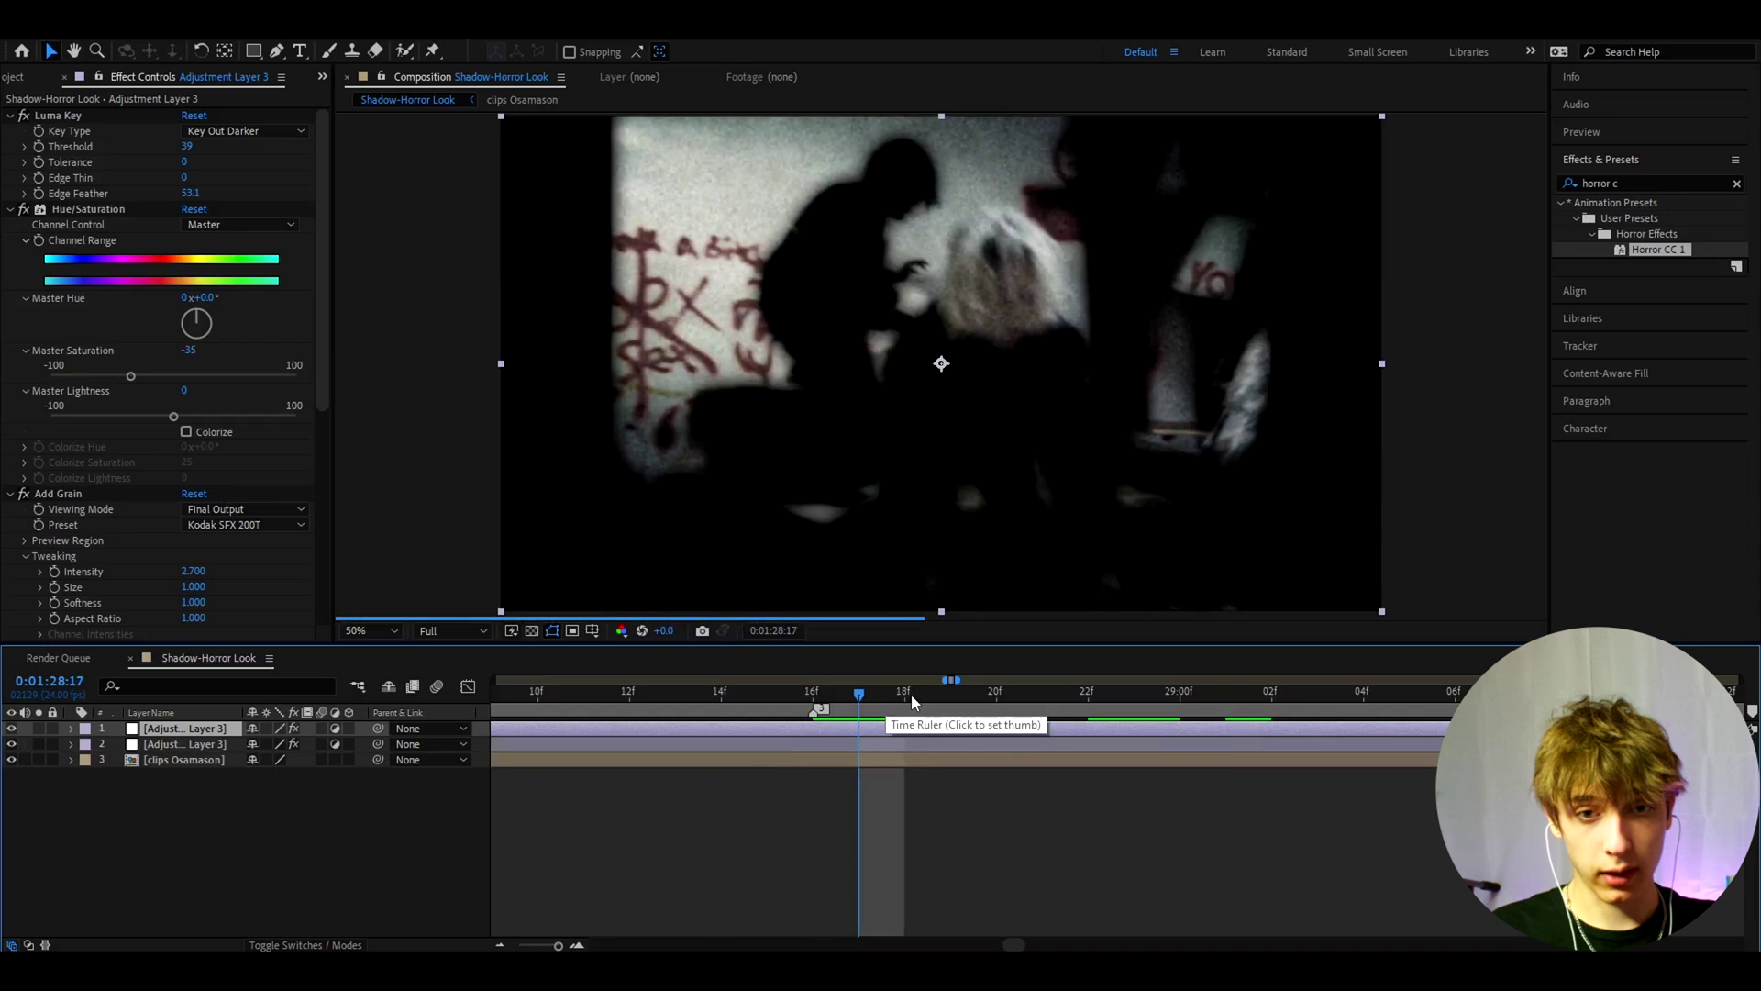
pyautogui.click(912, 704)
pyautogui.press('-')
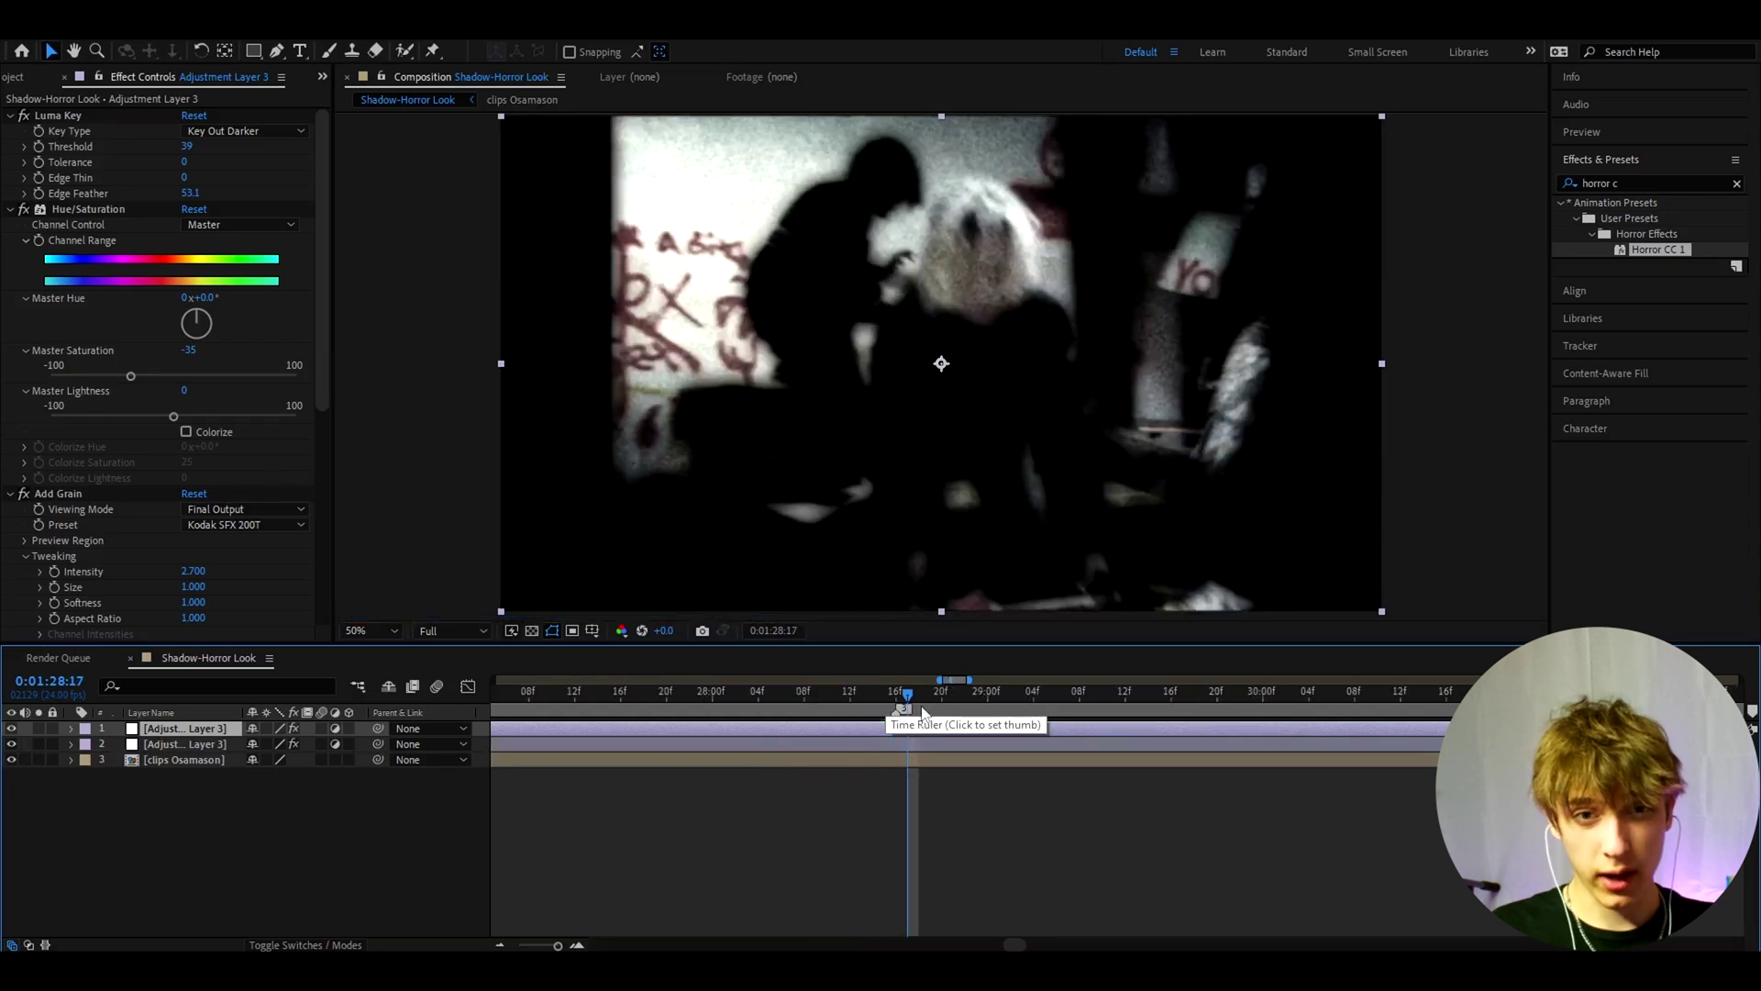
pyautogui.click(936, 704)
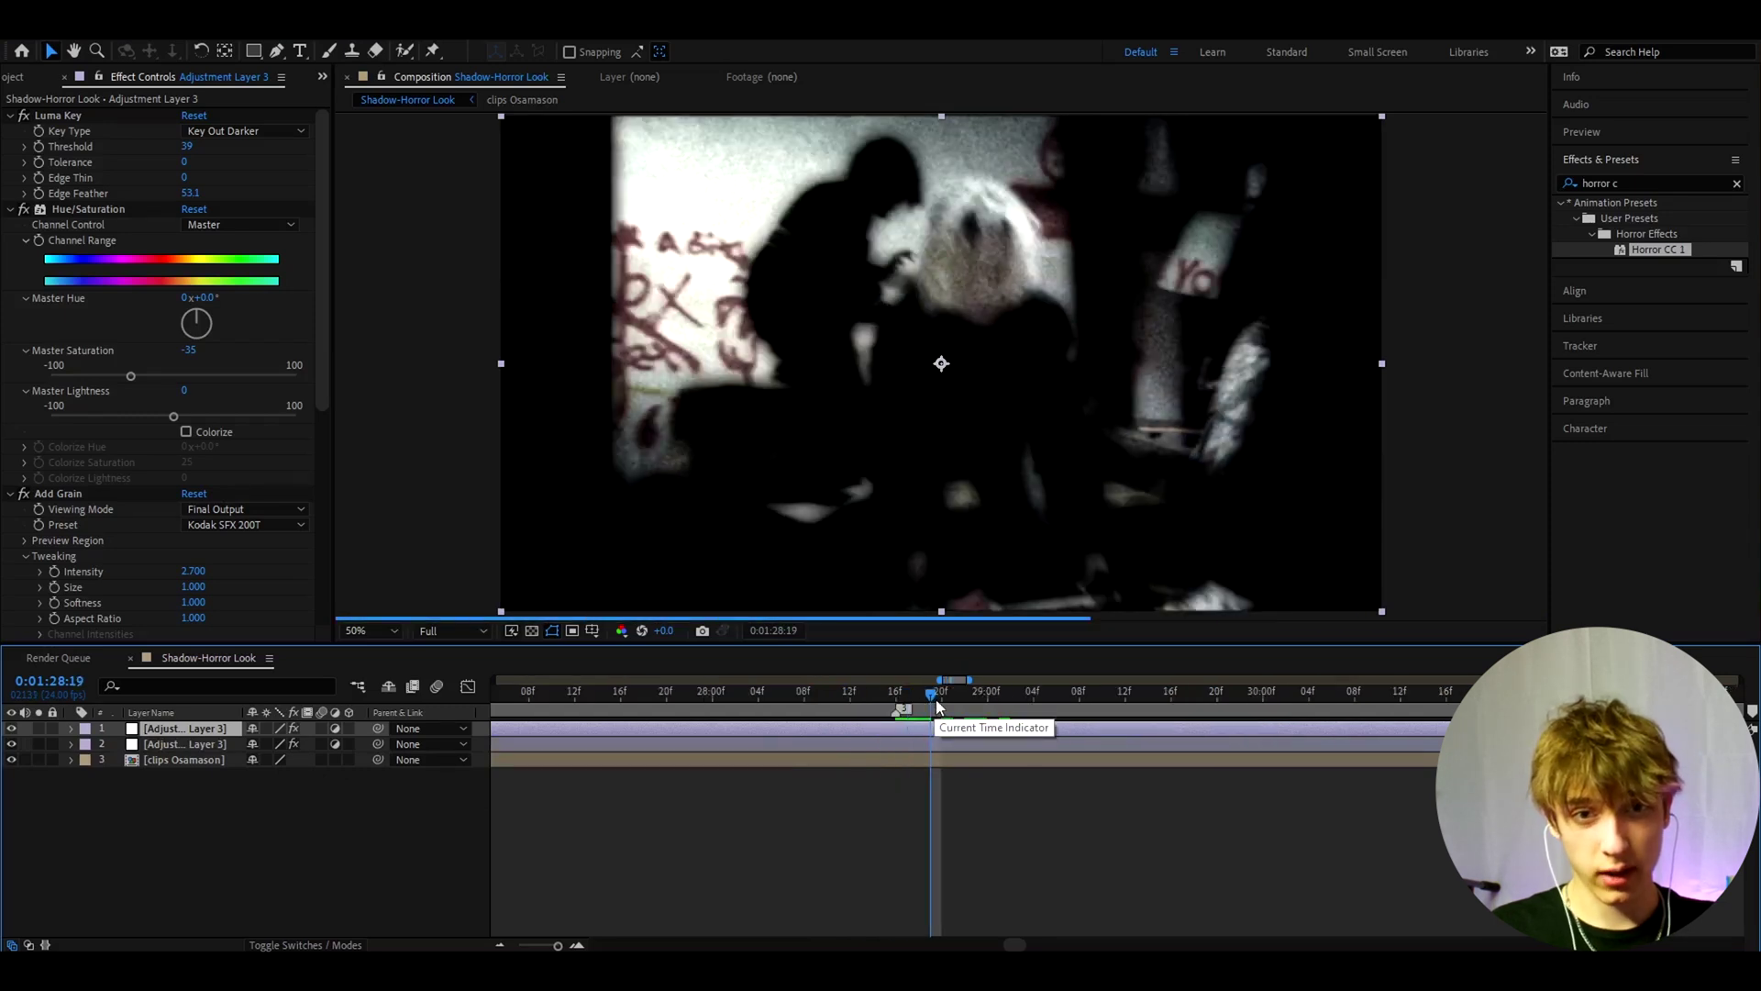
pyautogui.moveTo(937, 706); pyautogui.dragTo(885, 697)
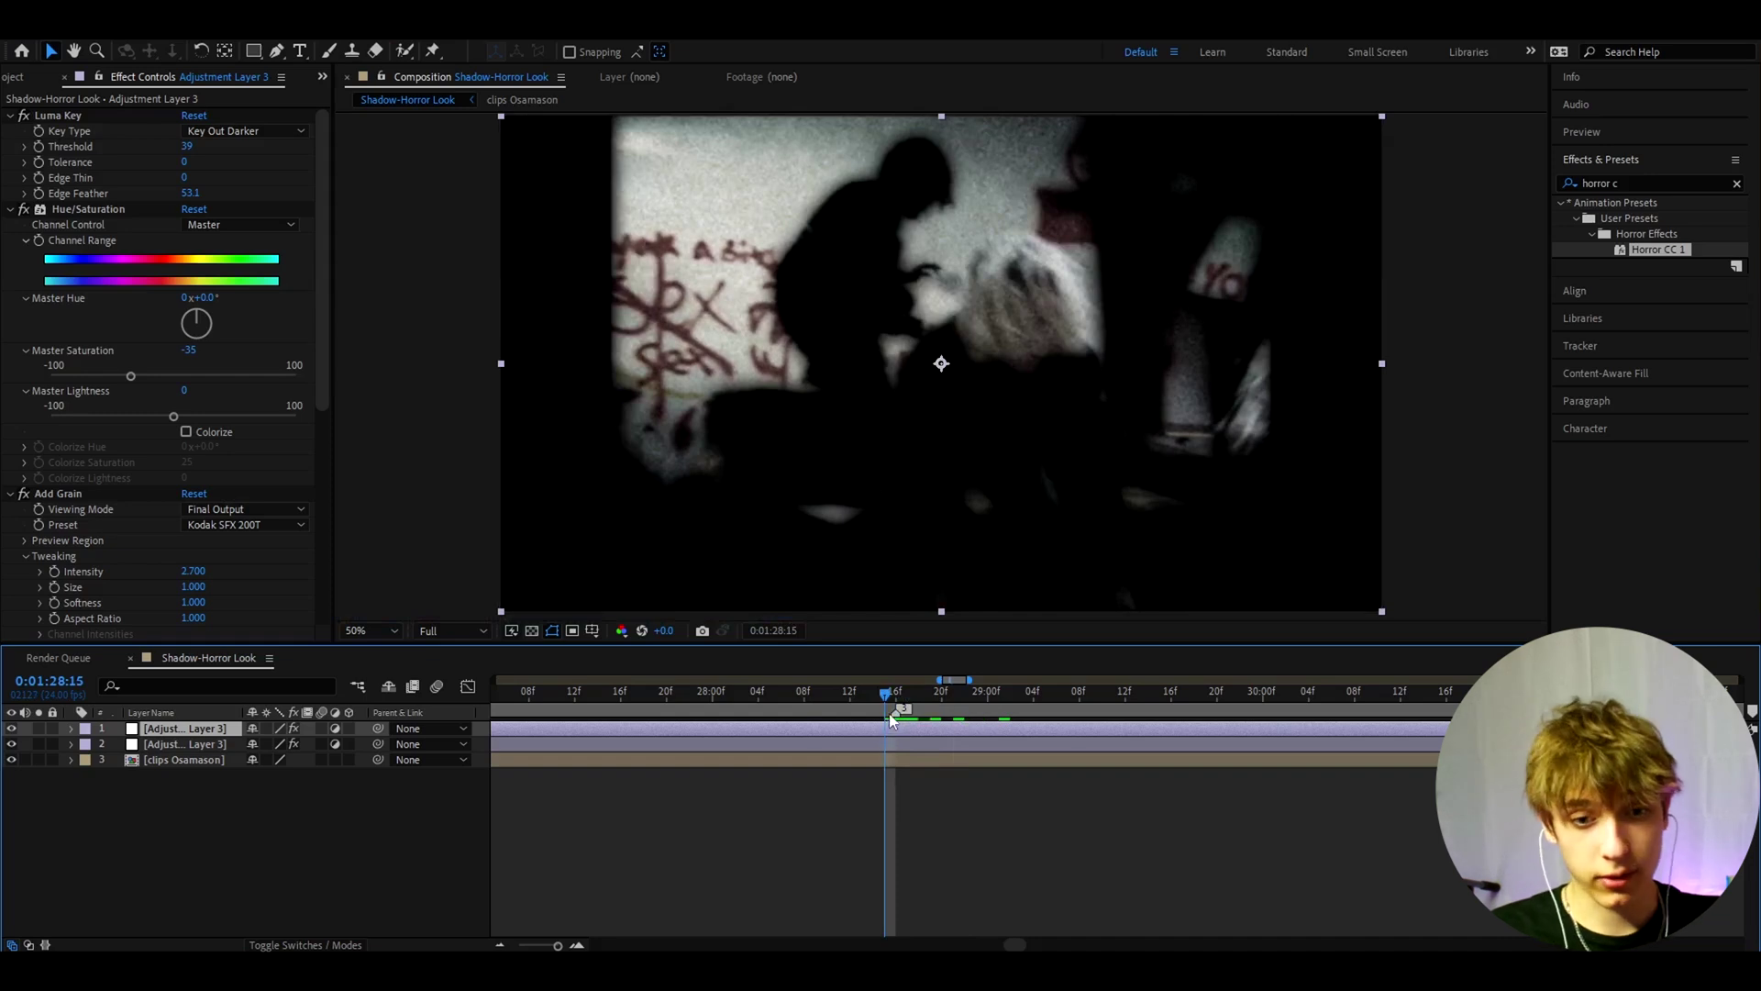
# Select the Luma Key effect, then the second adjustment layer and the preset search text
pyautogui.click(893, 716)
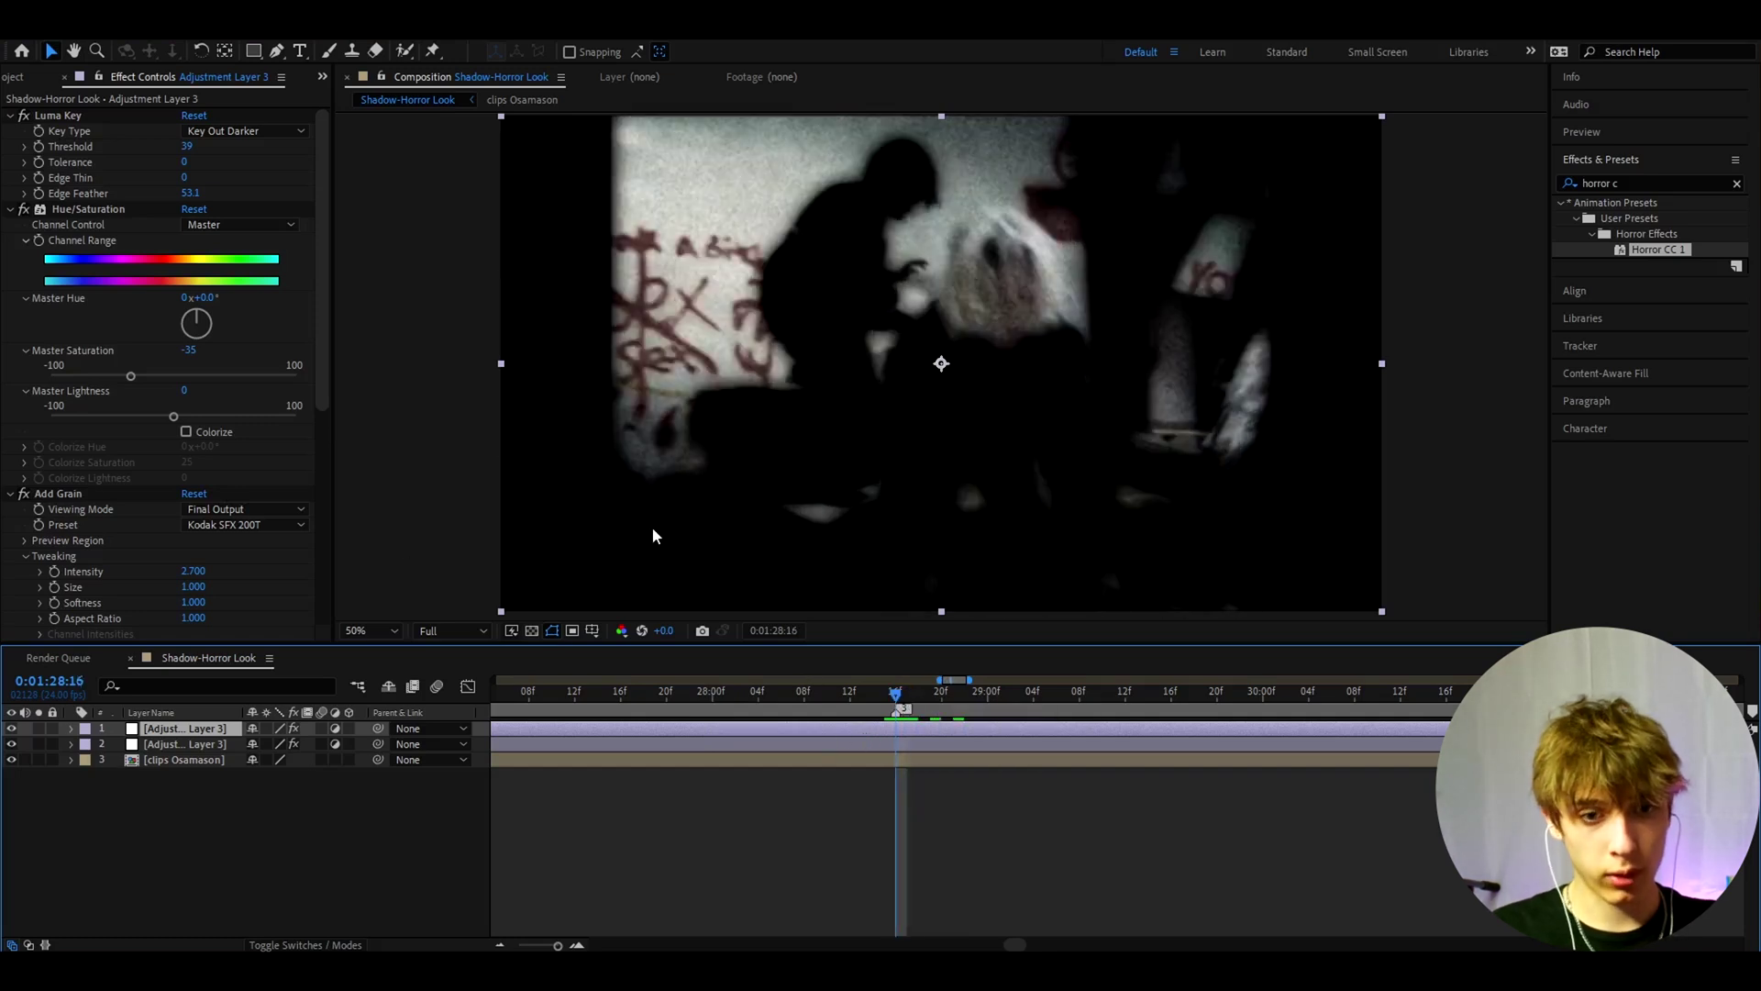
pyautogui.scroll(-5, 136, 233)
pyautogui.scroll(5, 60, 318)
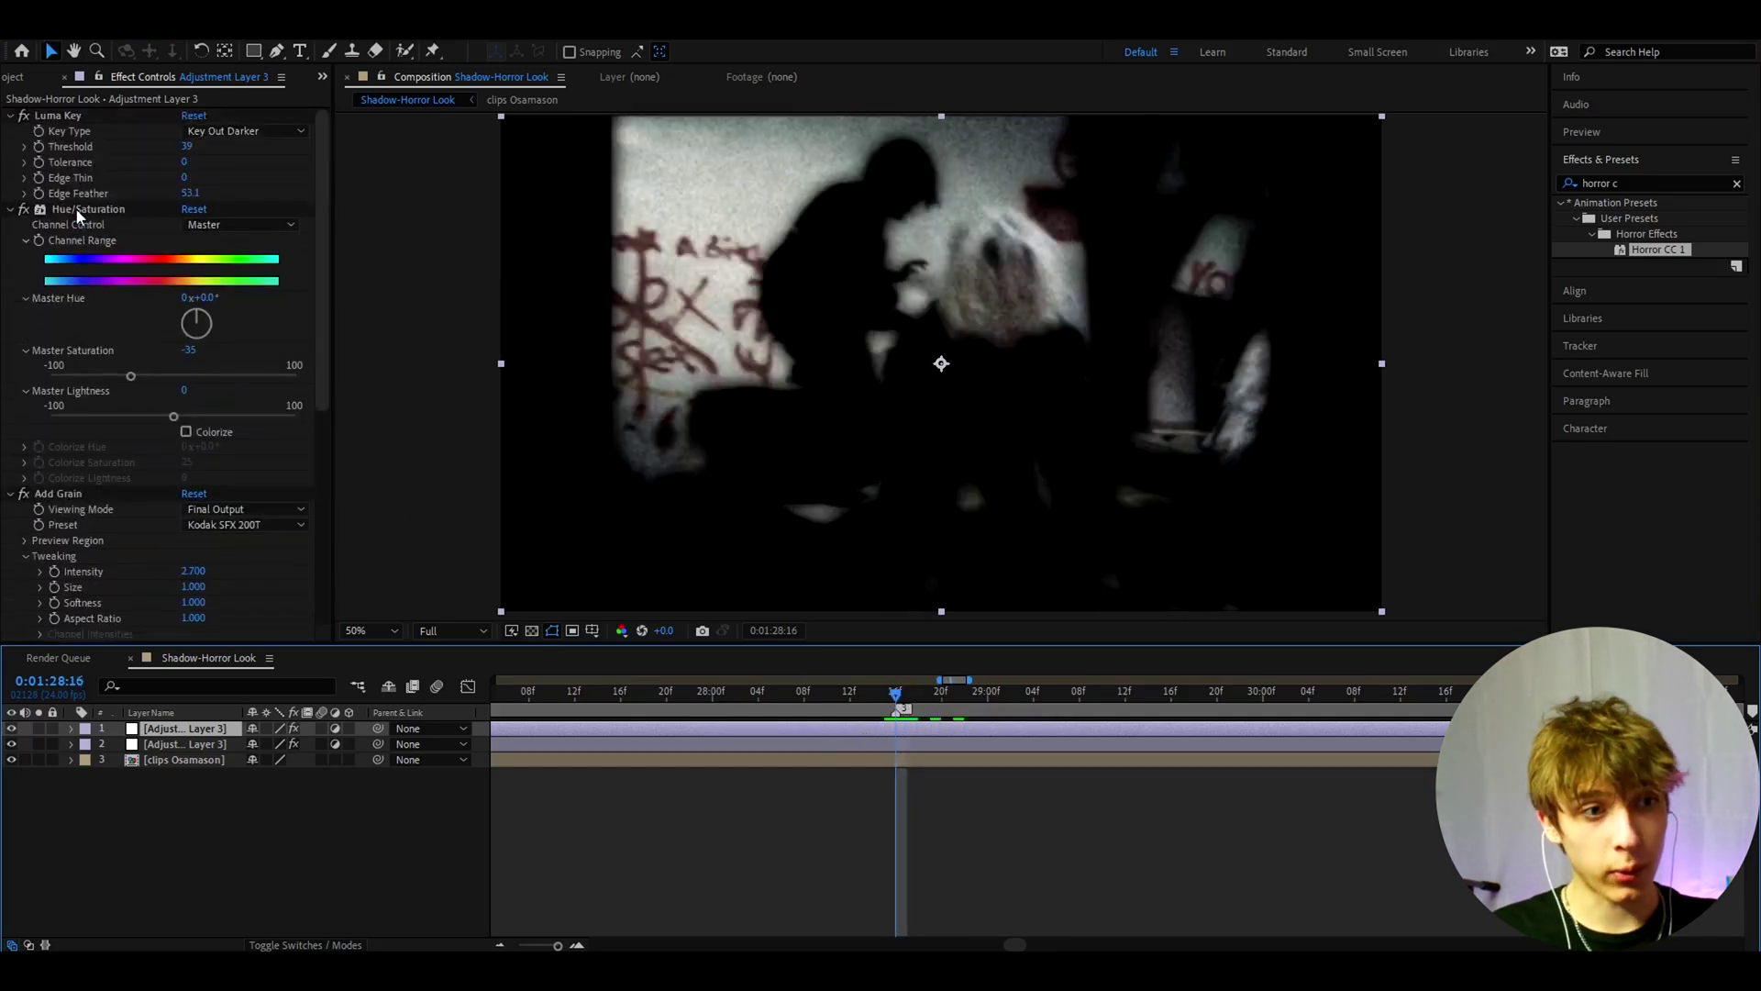
pyautogui.click(64, 115)
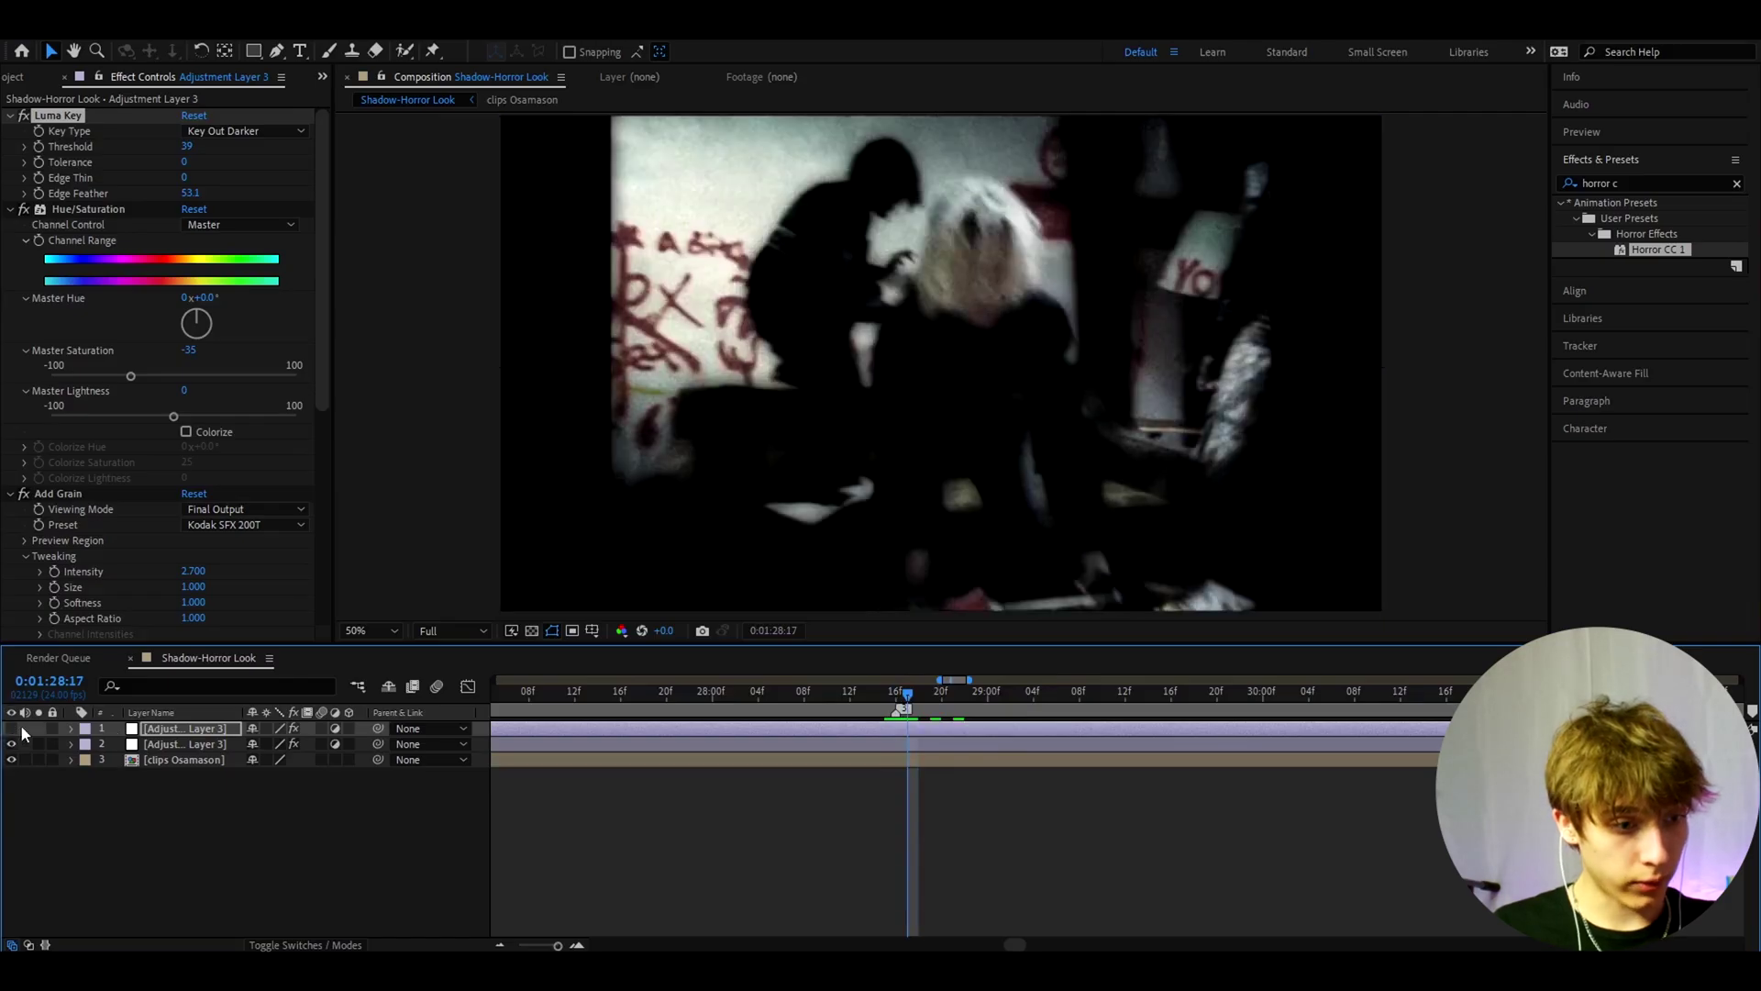
pyautogui.click(168, 744)
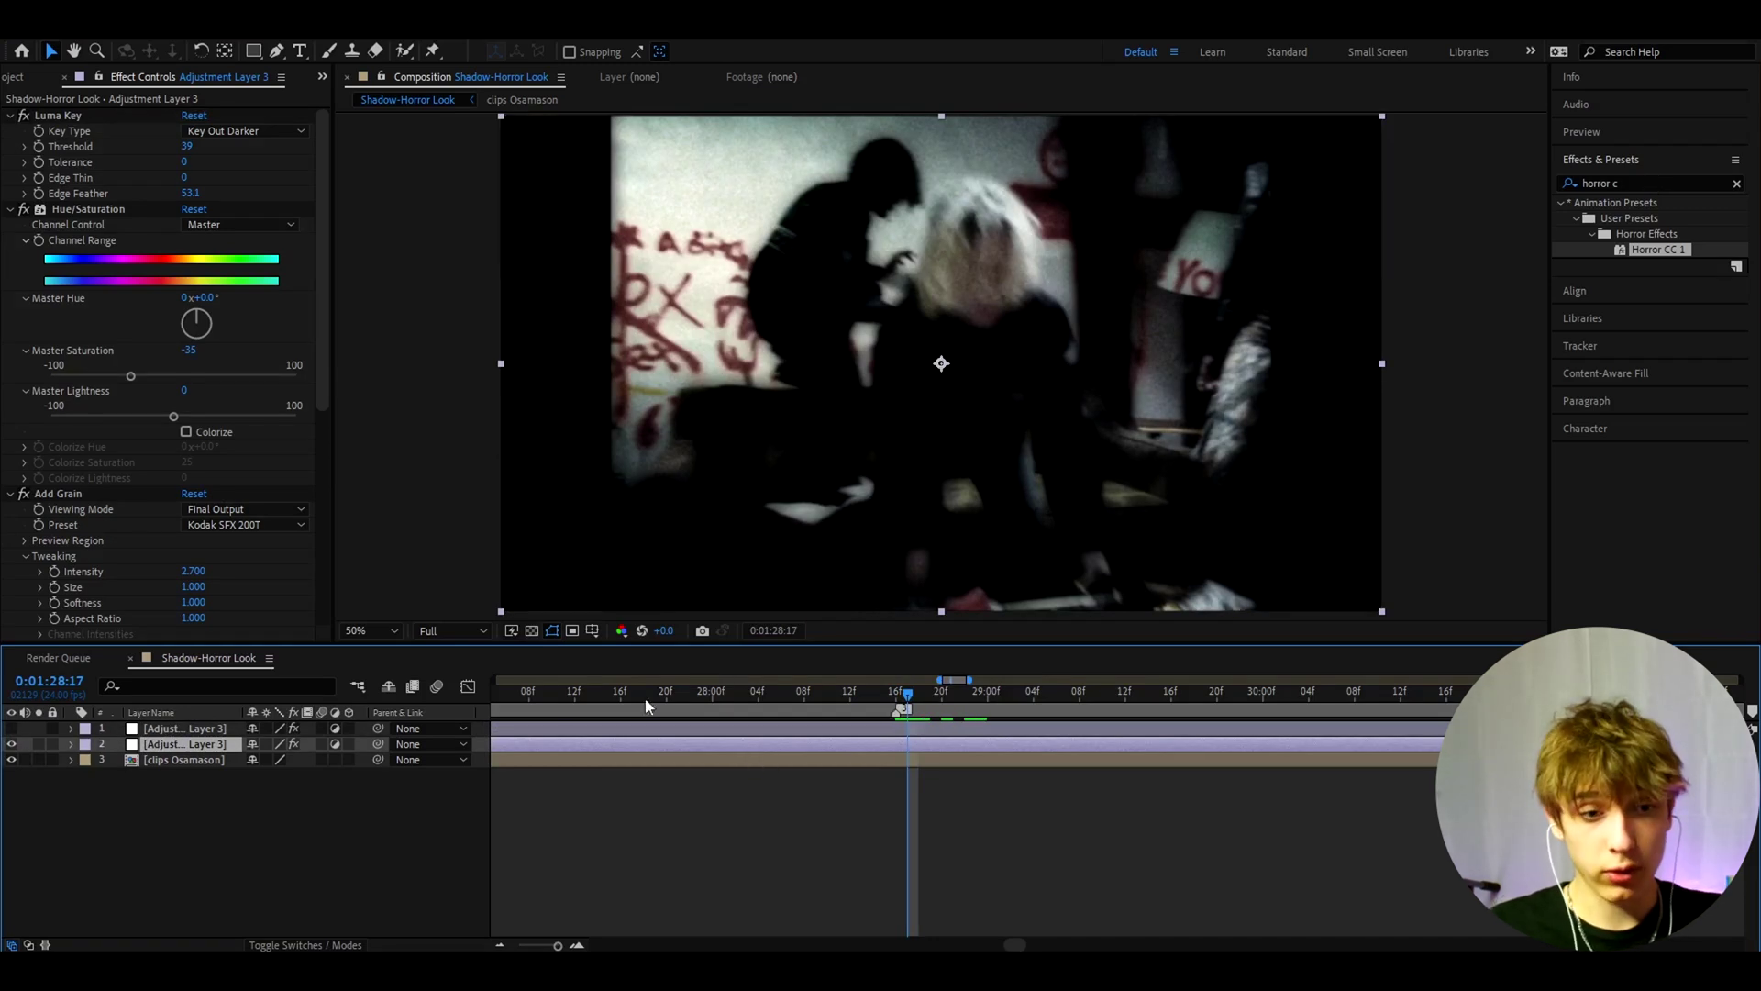
pyautogui.click(1630, 187)
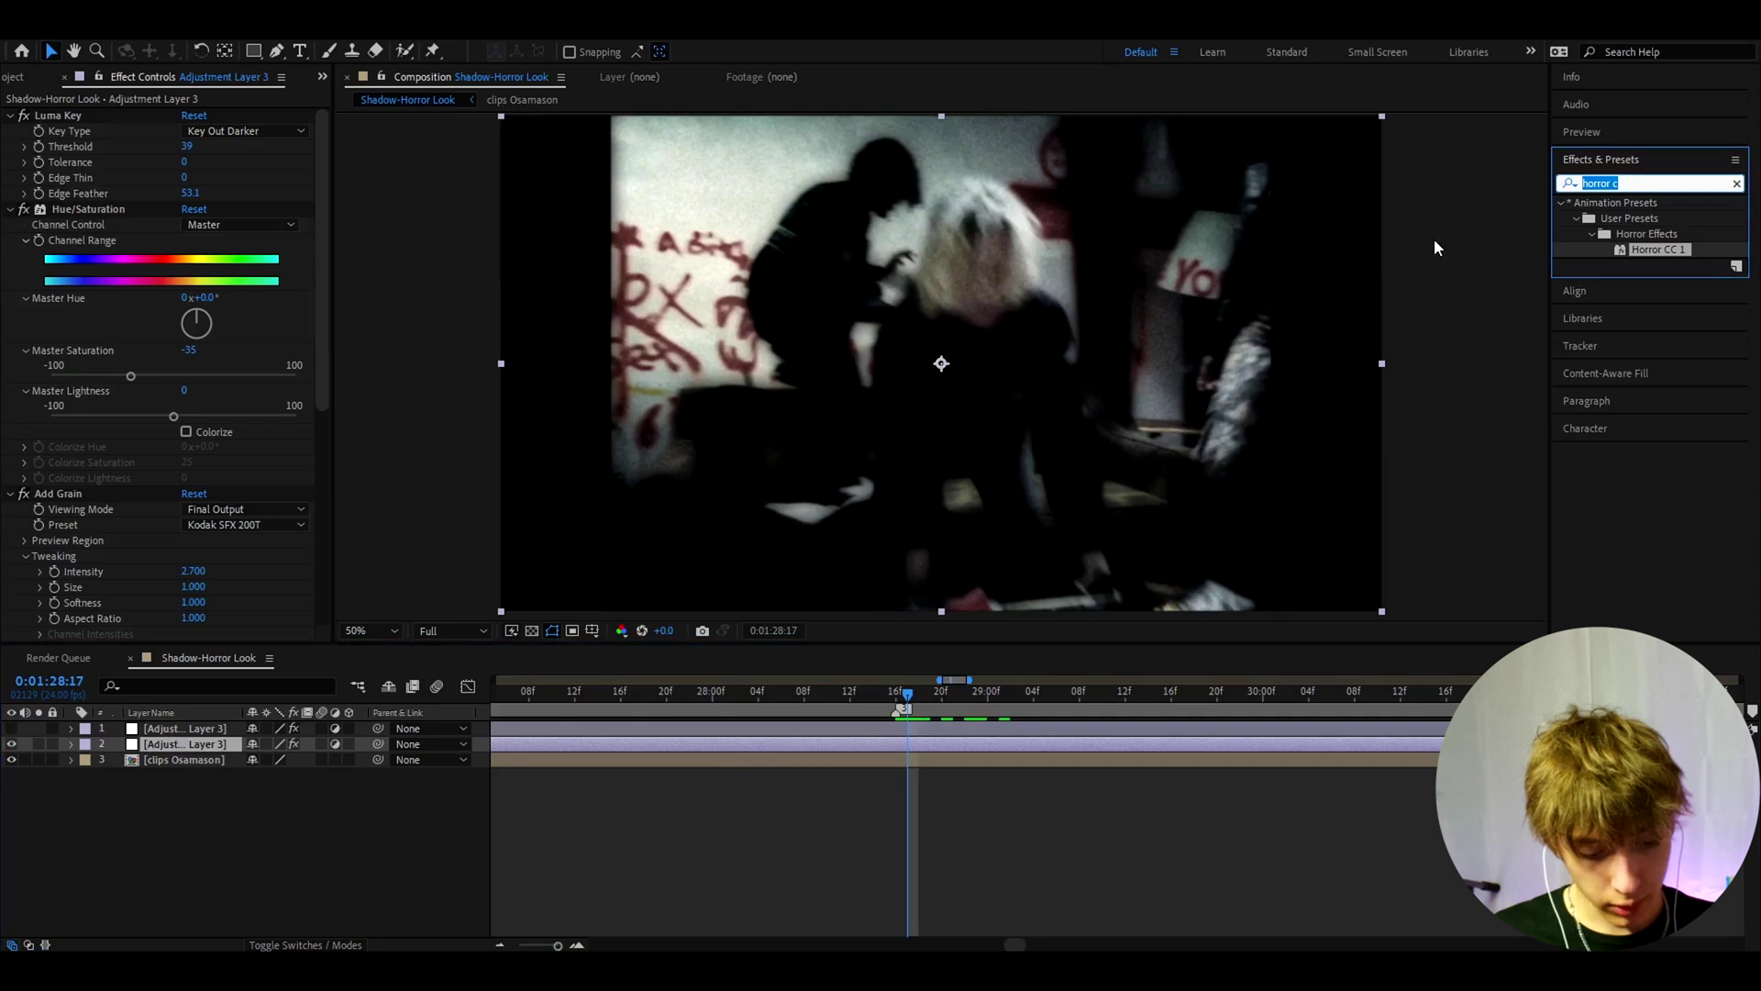
# Clear the preset search and widen the Effects & Presets list to show the Opium presets
pyautogui.press('BackSpace')
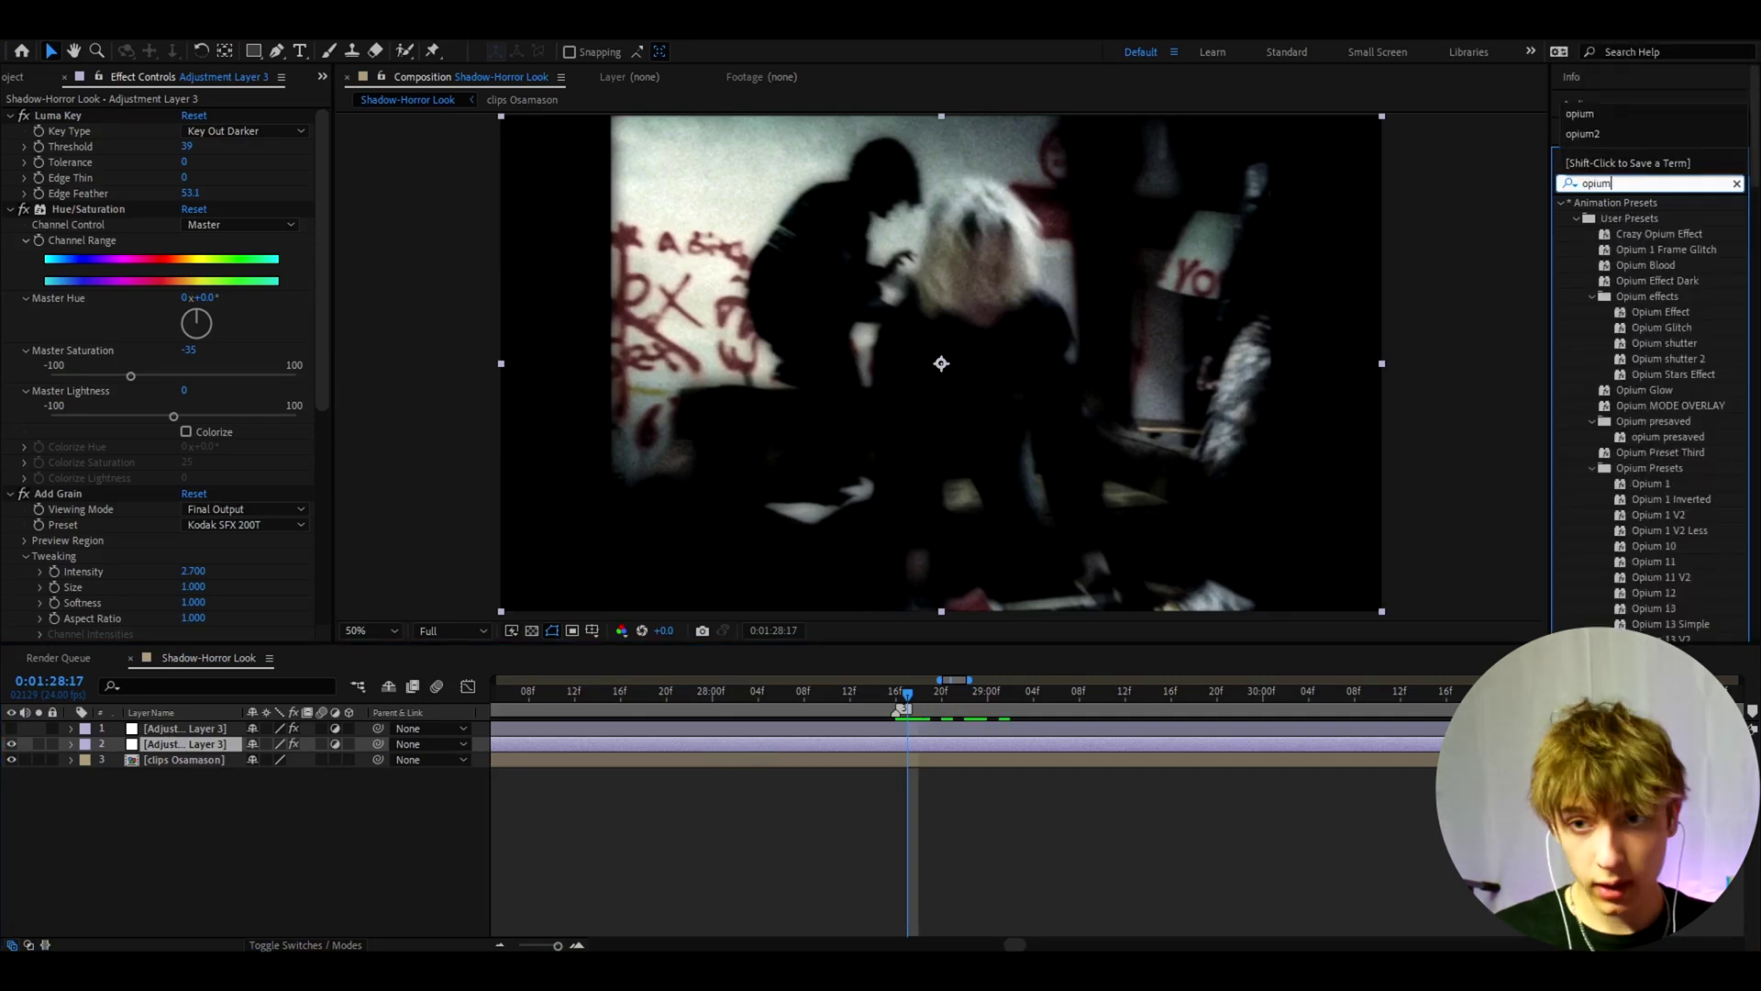
pyautogui.scroll(-5, 1646, 383)
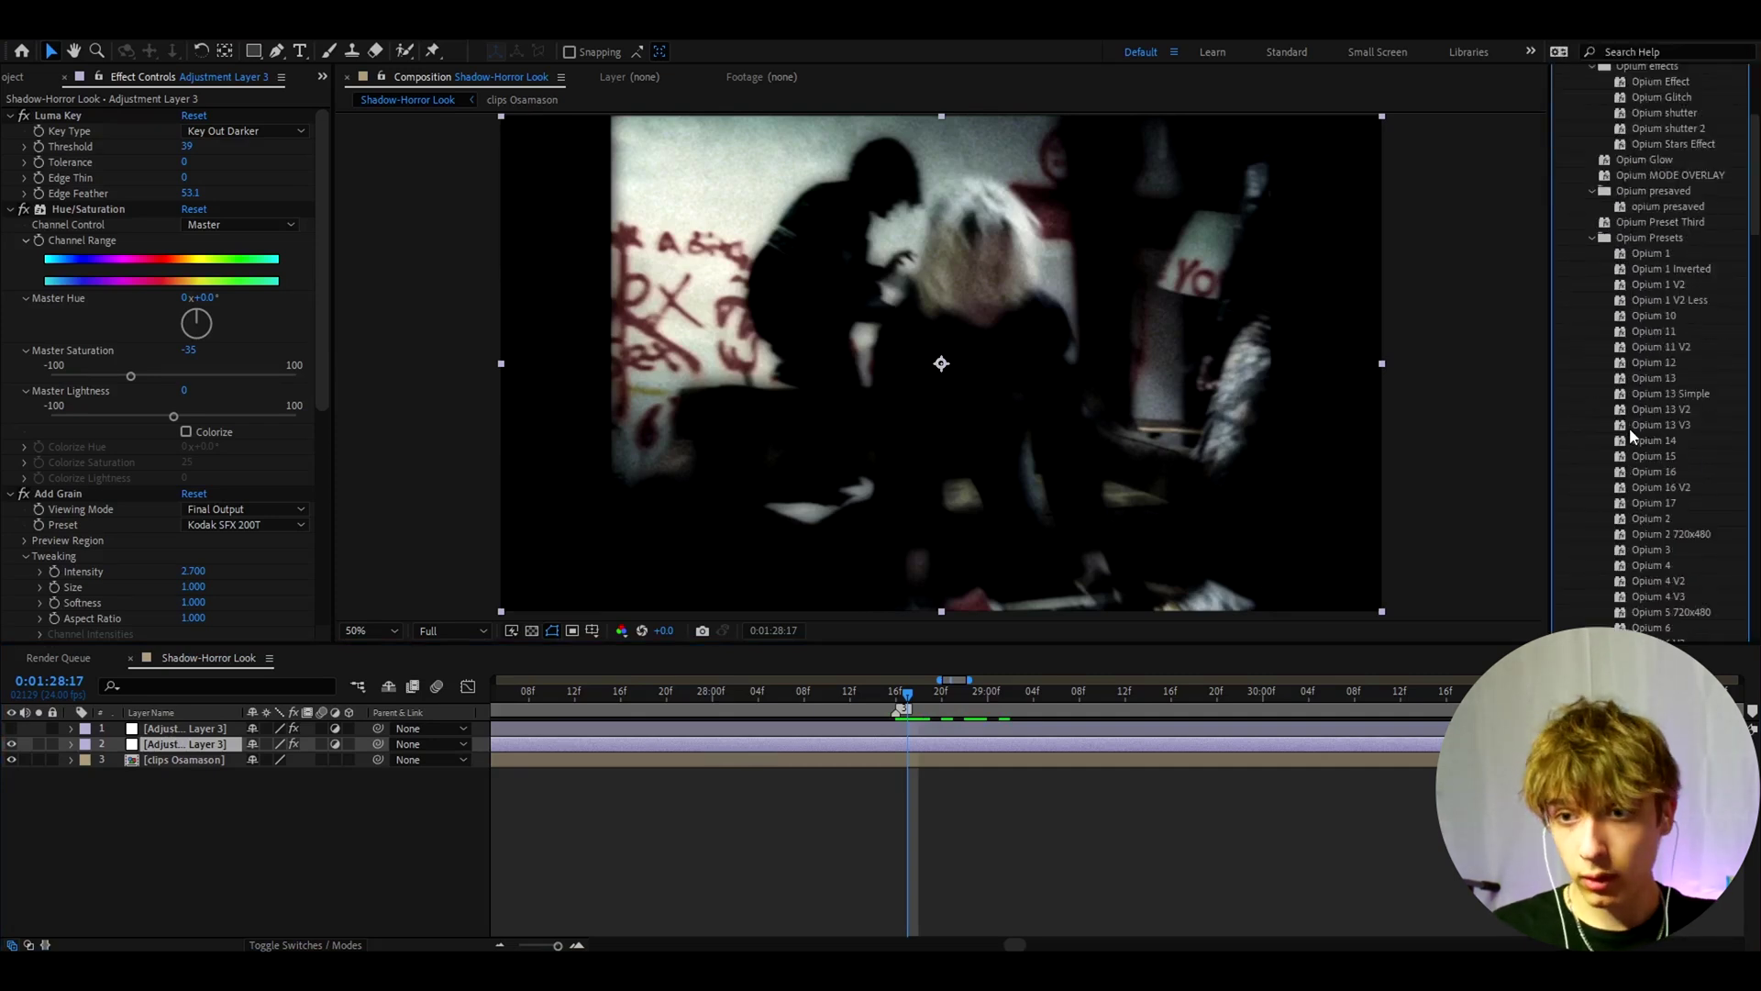
pyautogui.scroll(-10, 1646, 376)
pyautogui.scroll(5, 1648, 377)
pyautogui.moveTo(1550, 193); pyautogui.dragTo(1468, 209)
pyautogui.scroll(-7, 1583, 371)
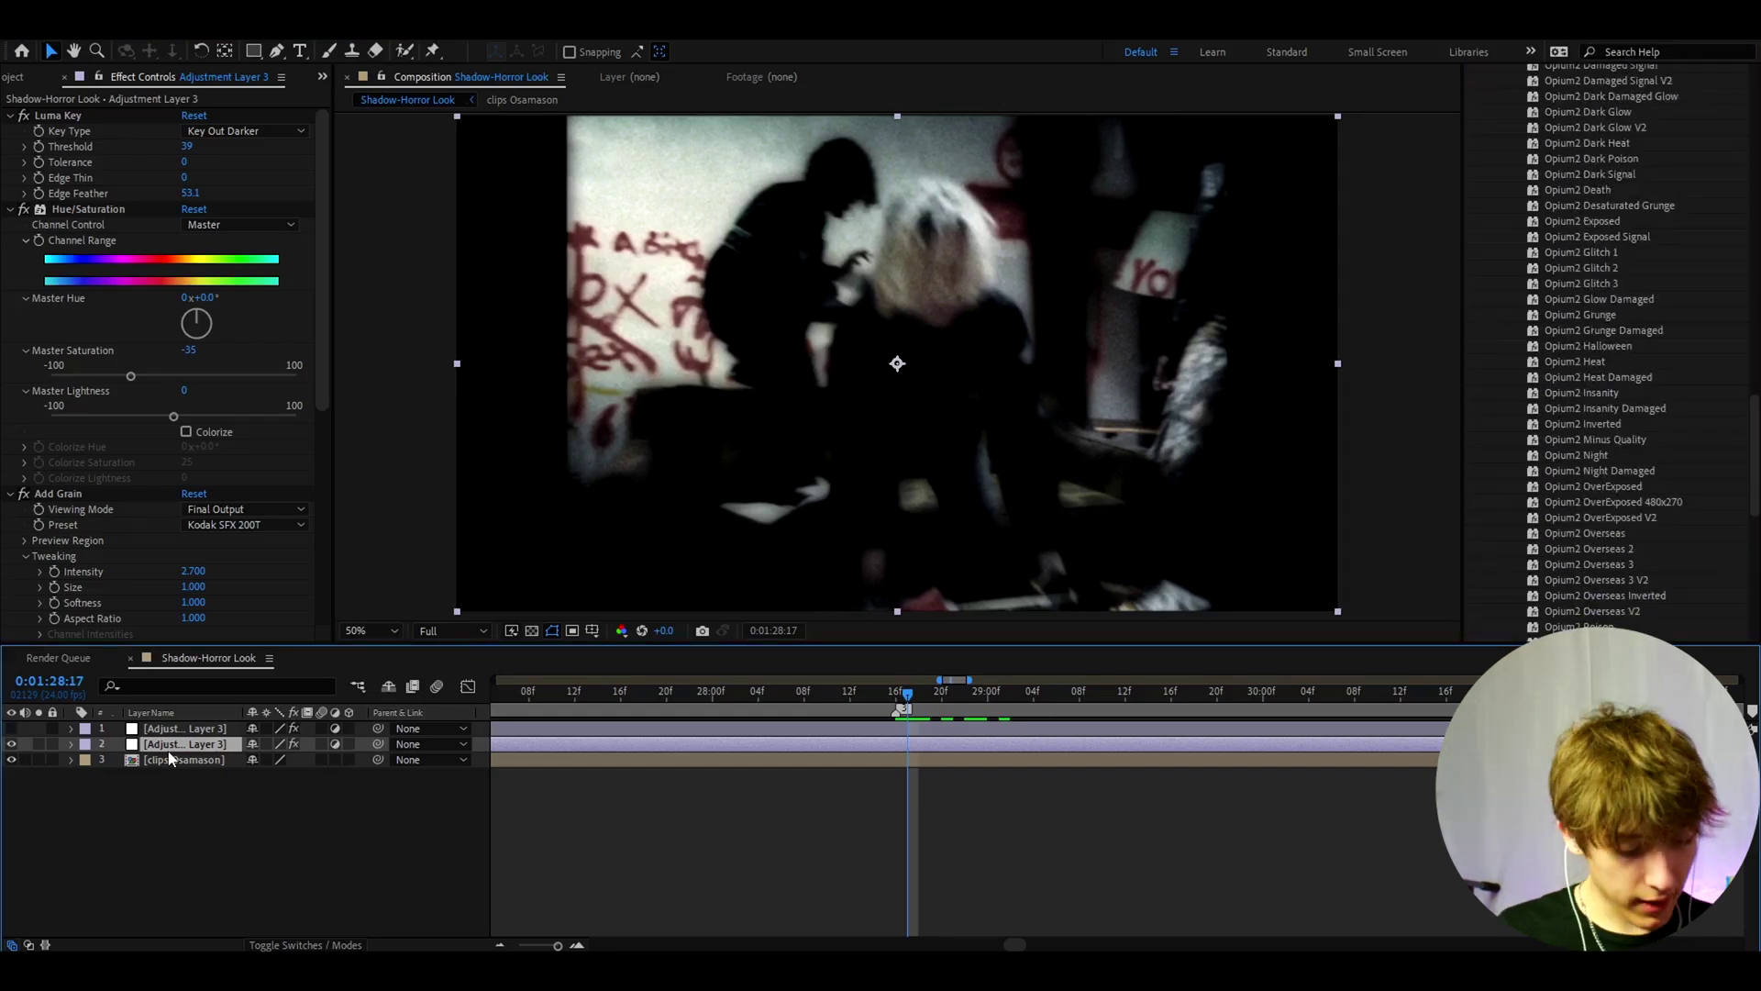
# Add a new adjustment layer named 'opium' below both Adjustment Layer 3 copies
pyautogui.hotkey('ctrl', 'alt', 'y')
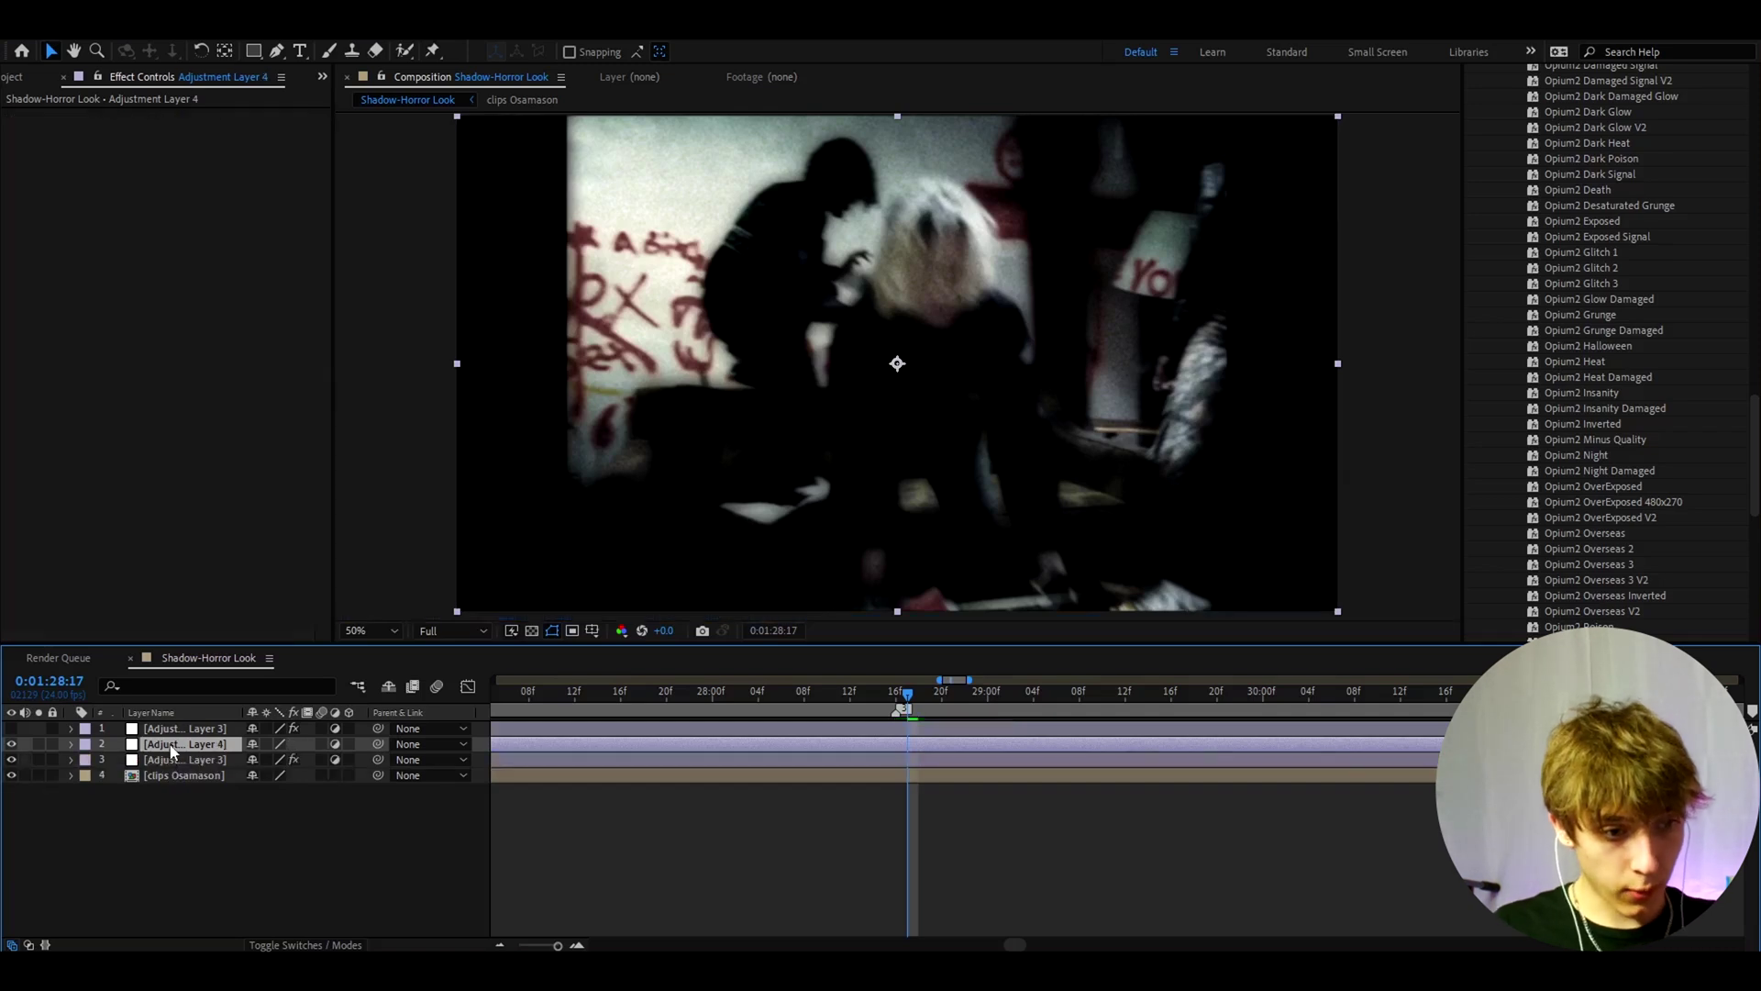
pyautogui.press('Return')
pyautogui.write('opium')
pyautogui.press('Return')
pyautogui.moveTo(168, 746); pyautogui.dragTo(160, 767)
# Rename the second copy of Adjustment Layer 3 to 'horror'
pyautogui.click(183, 744)
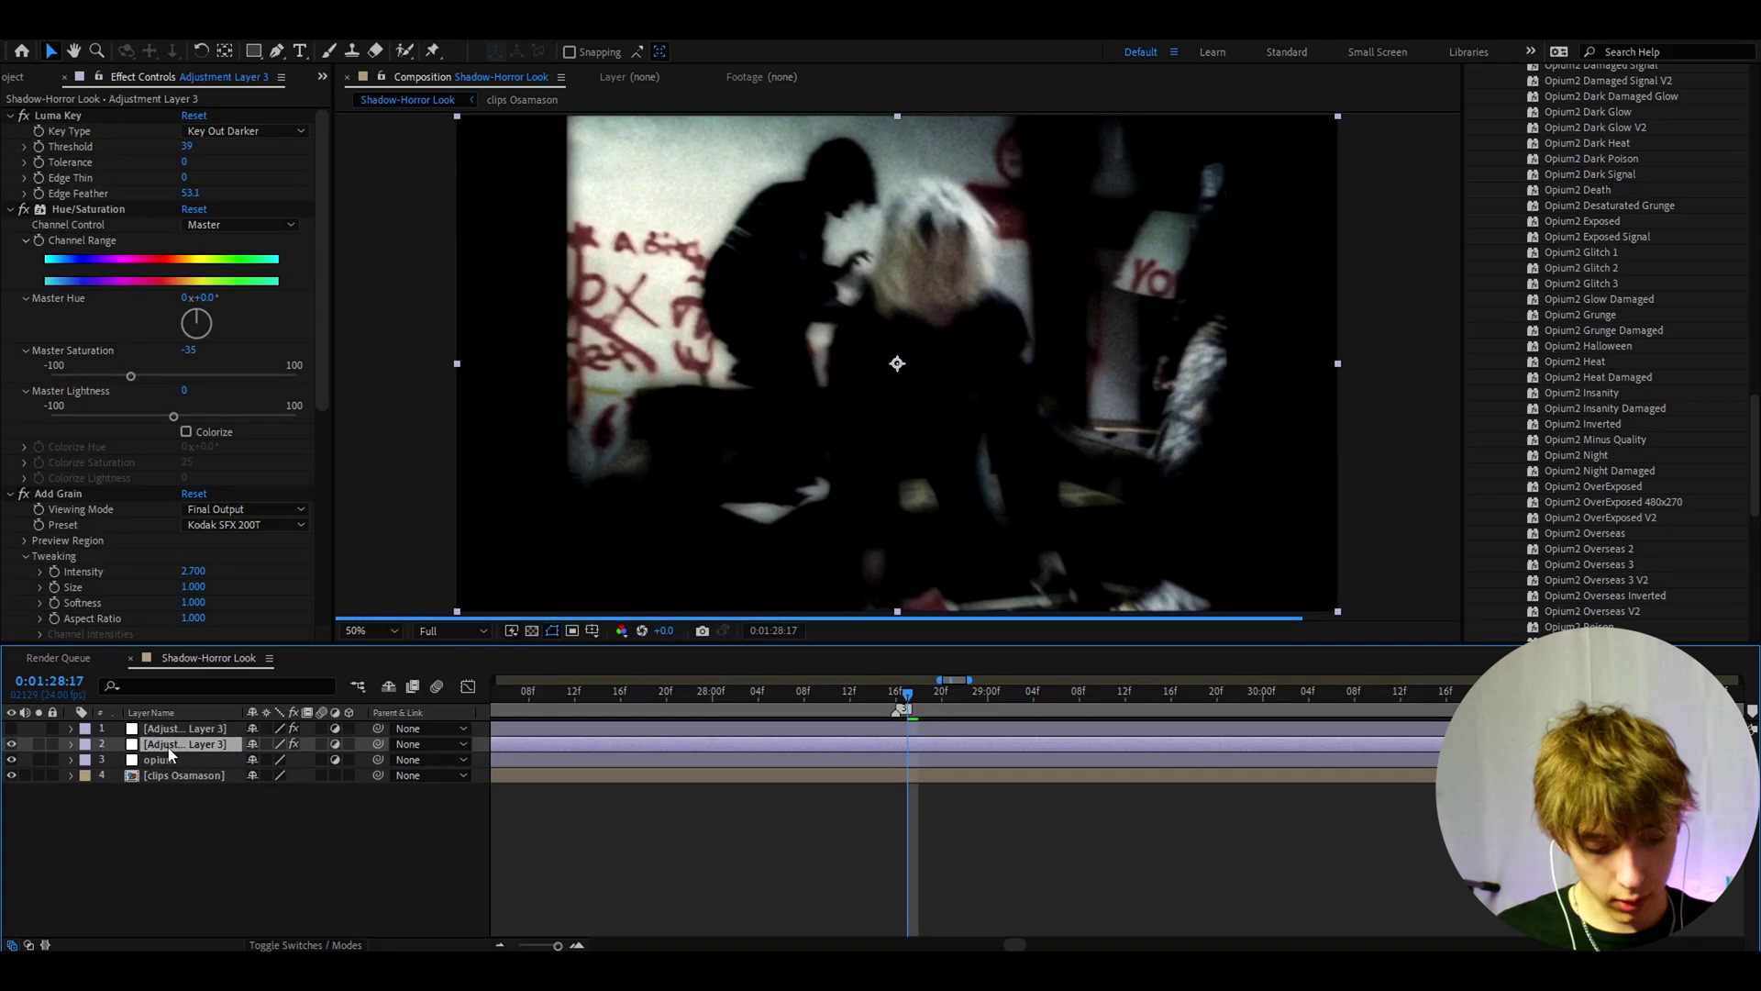
pyautogui.press('Return')
pyautogui.write('horror')
pyautogui.press('Return')
pyautogui.hotkey('ctrl', 'Down')
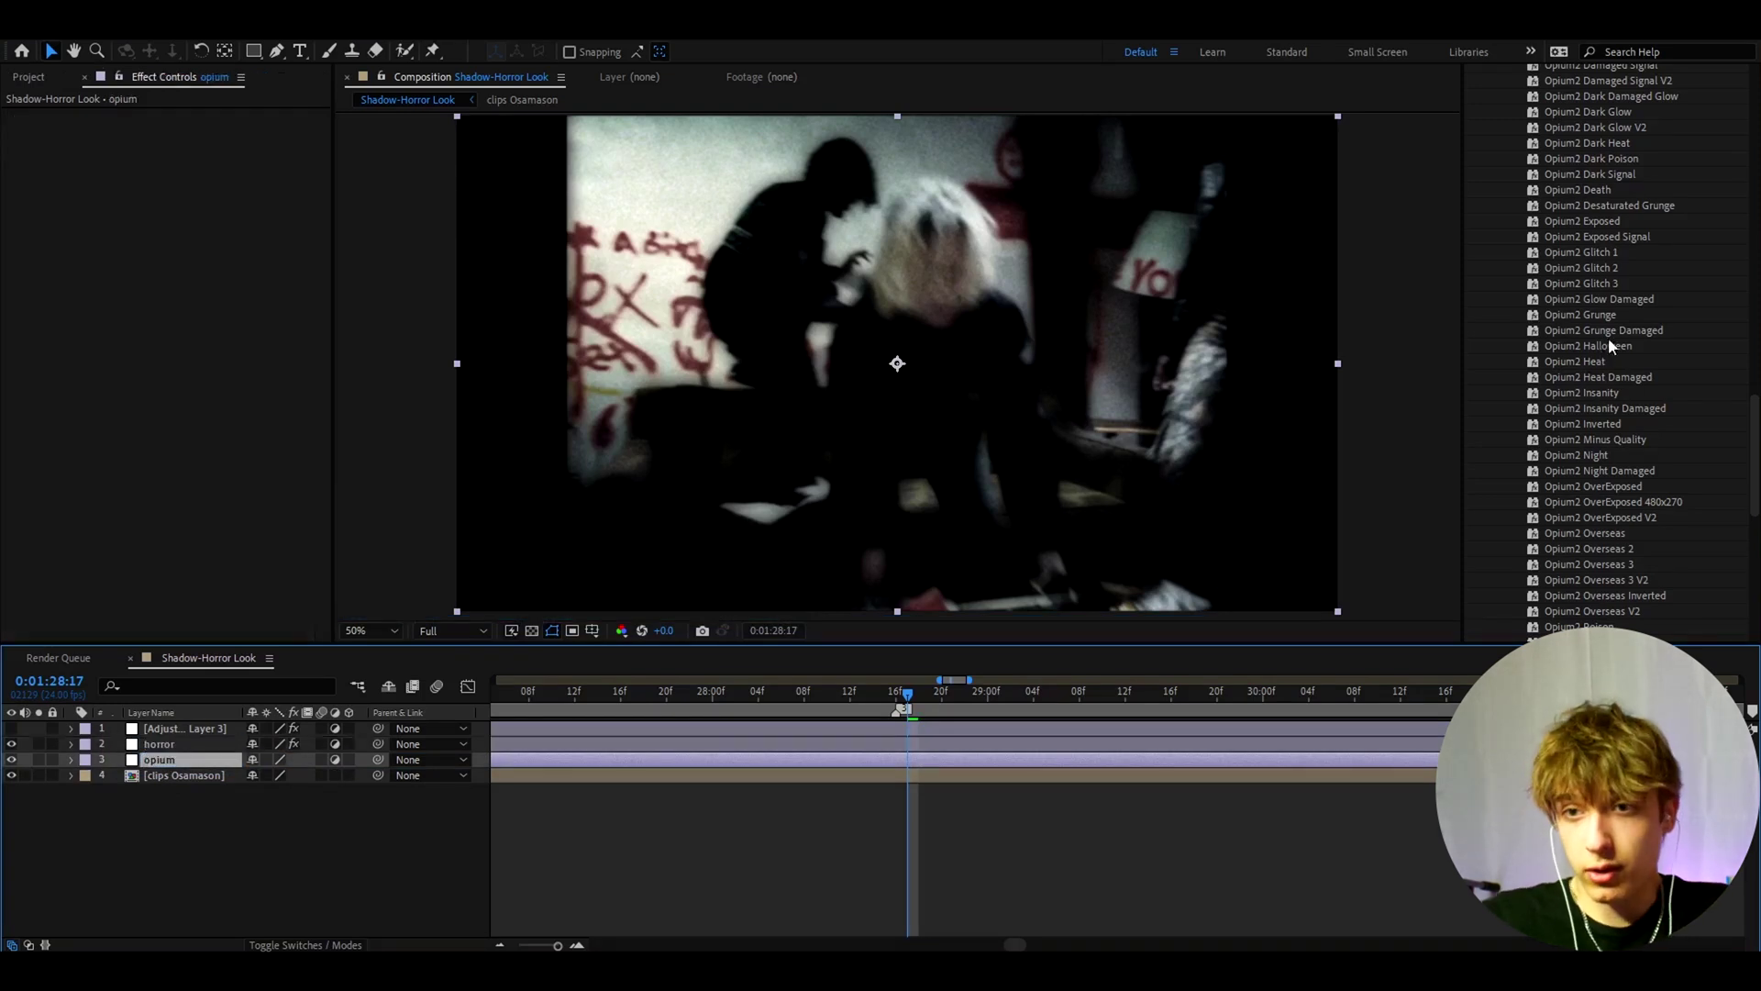
pyautogui.scroll(6, 1615, 336)
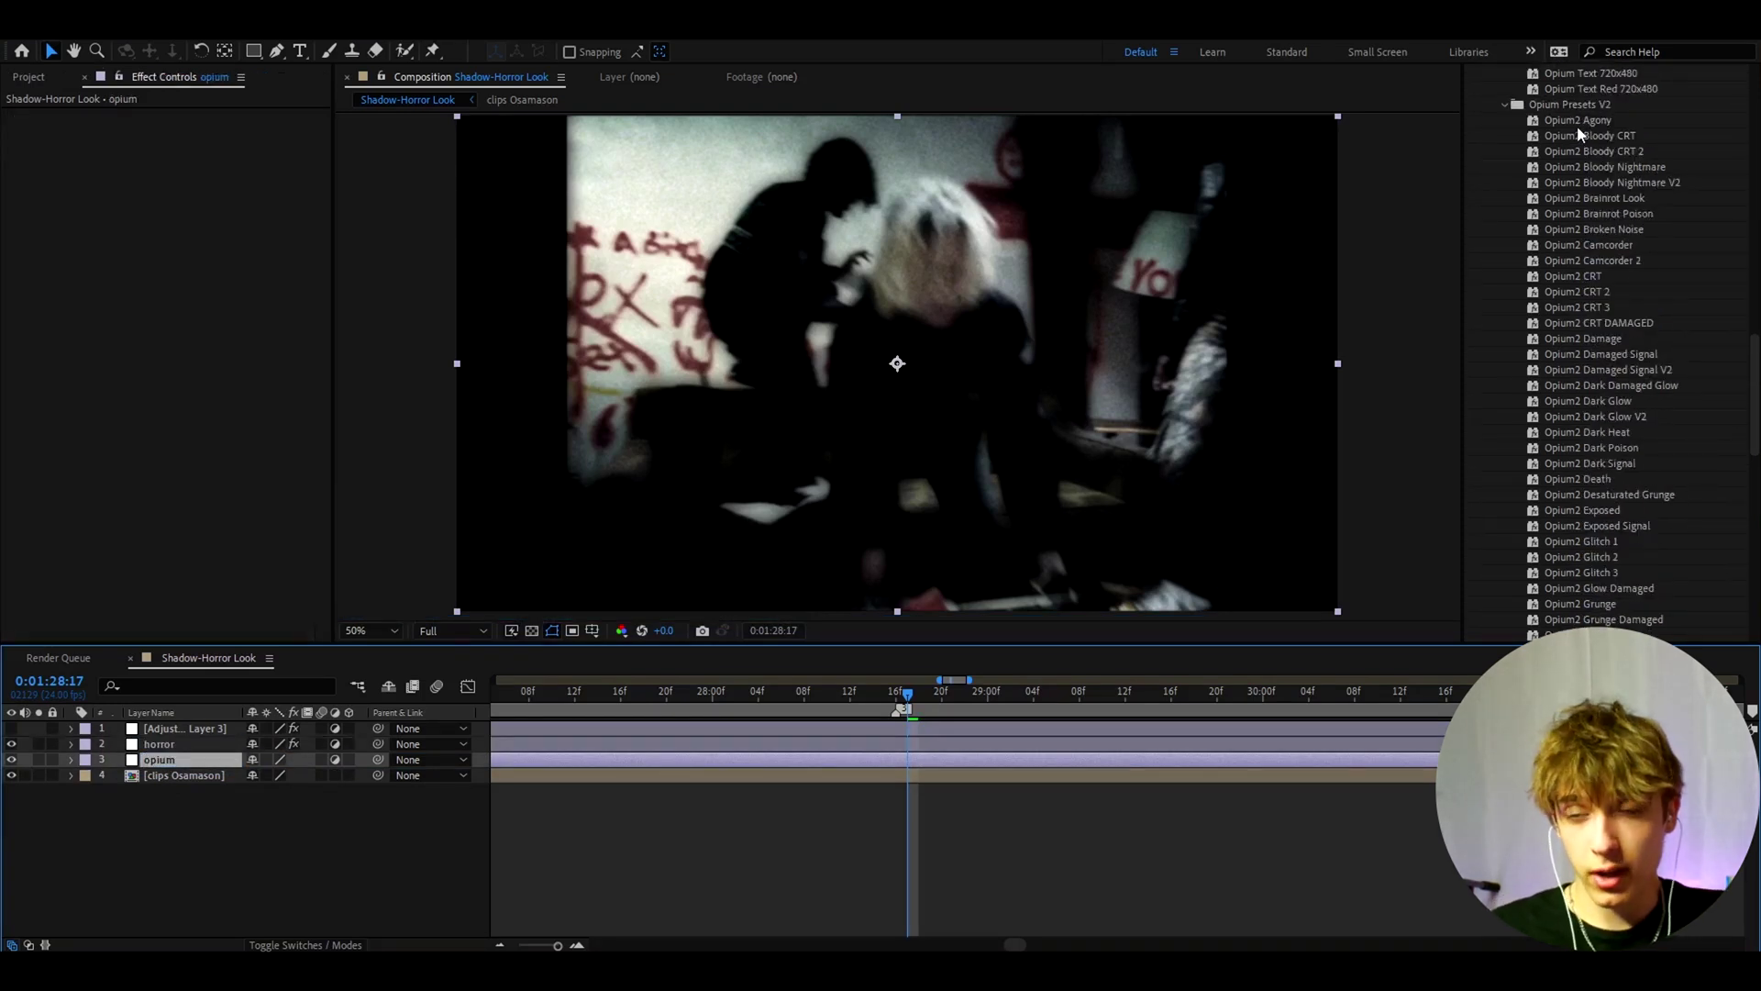
pyautogui.moveTo(1576, 119); pyautogui.dragTo(916, 760)
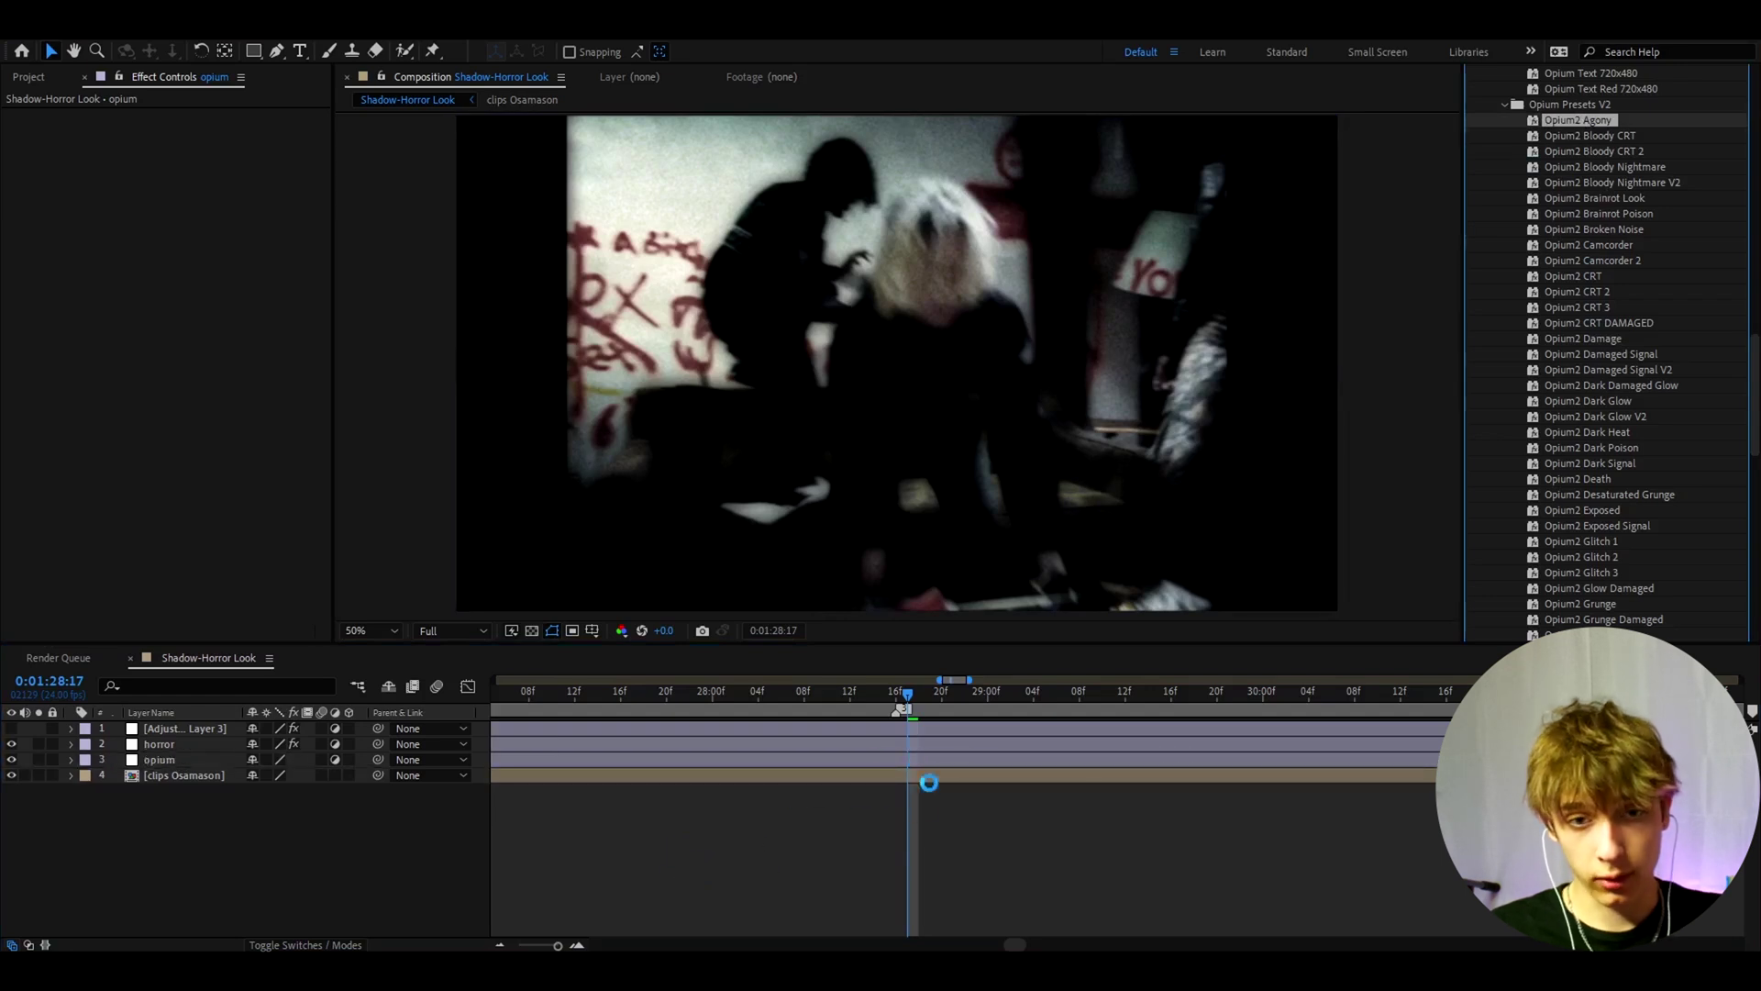
pyautogui.click(840, 844)
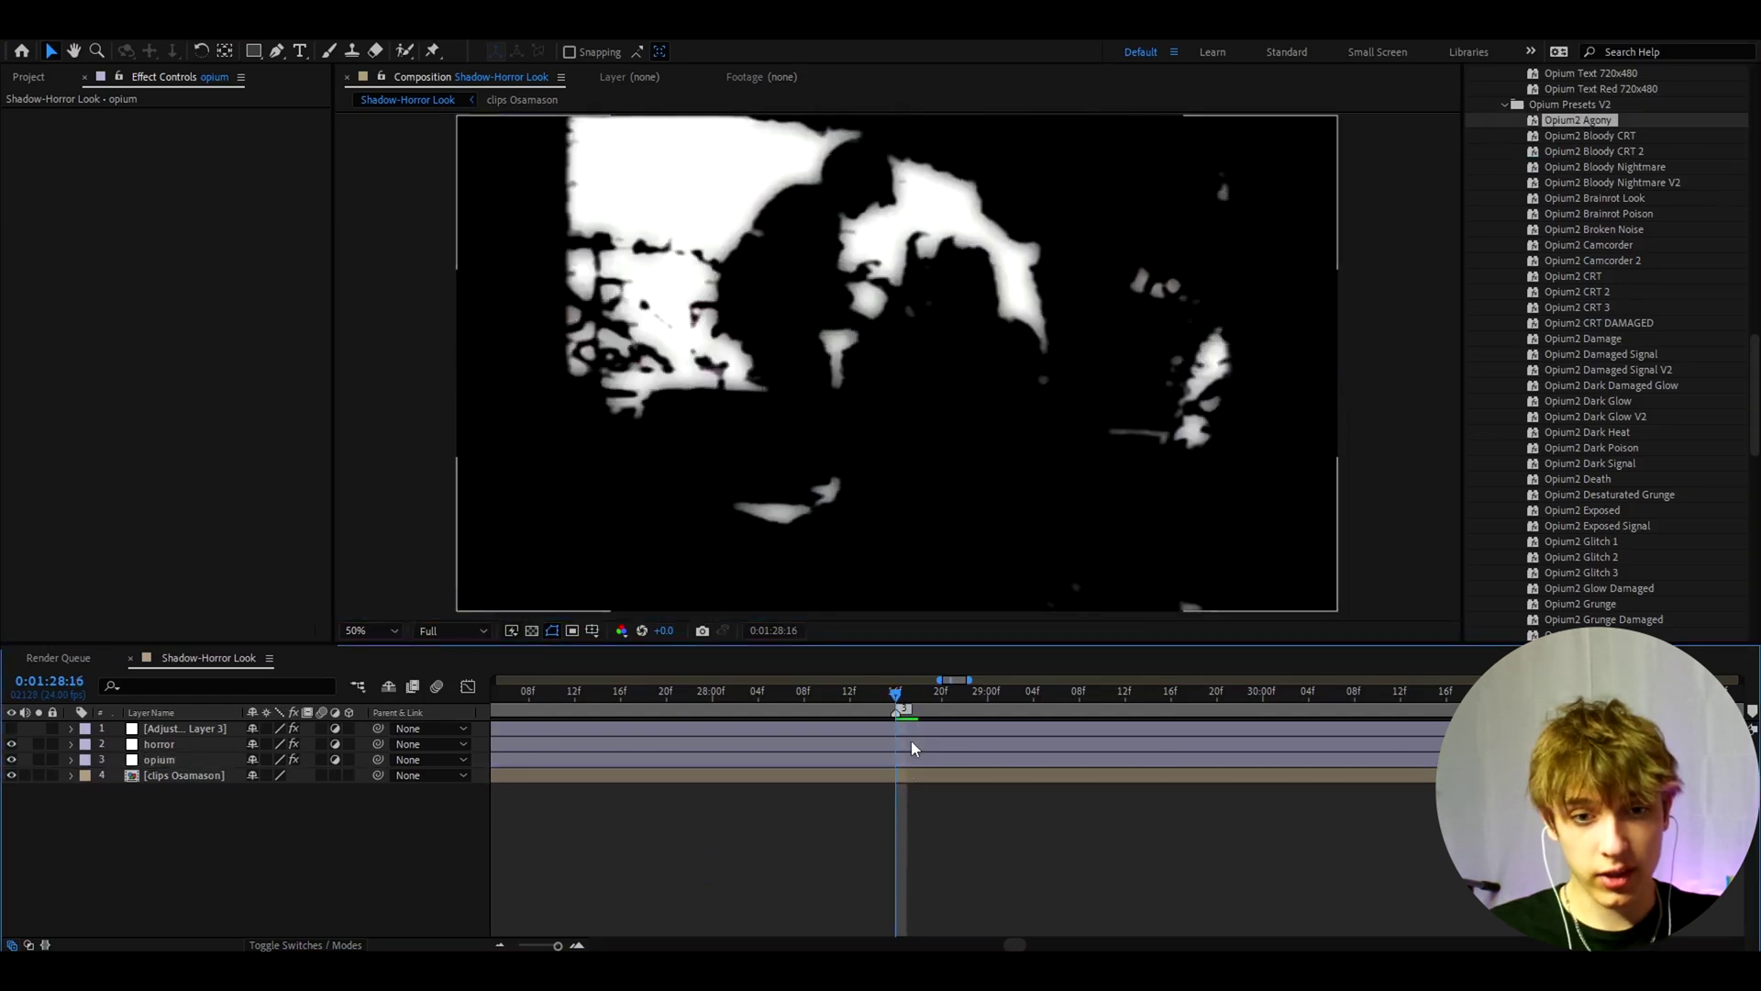
pyautogui.click(930, 695)
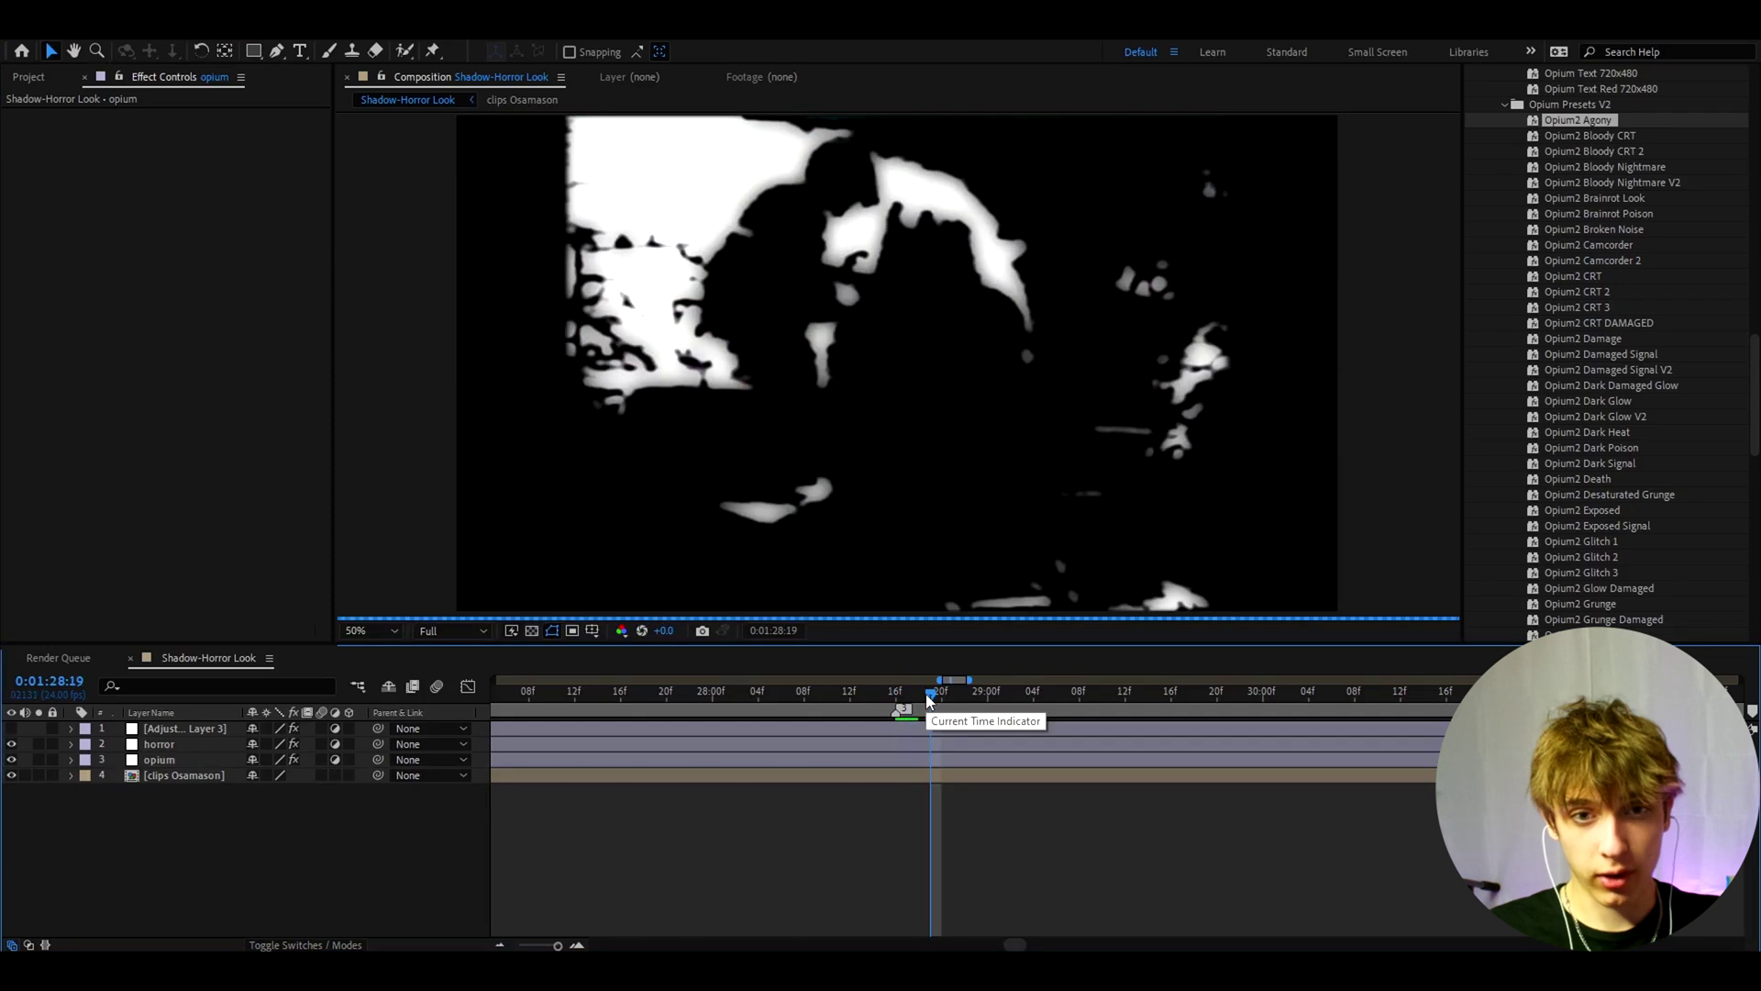
pyautogui.moveTo(929, 700); pyautogui.dragTo(897, 697)
pyautogui.click(571, 762)
pyautogui.click(176, 764)
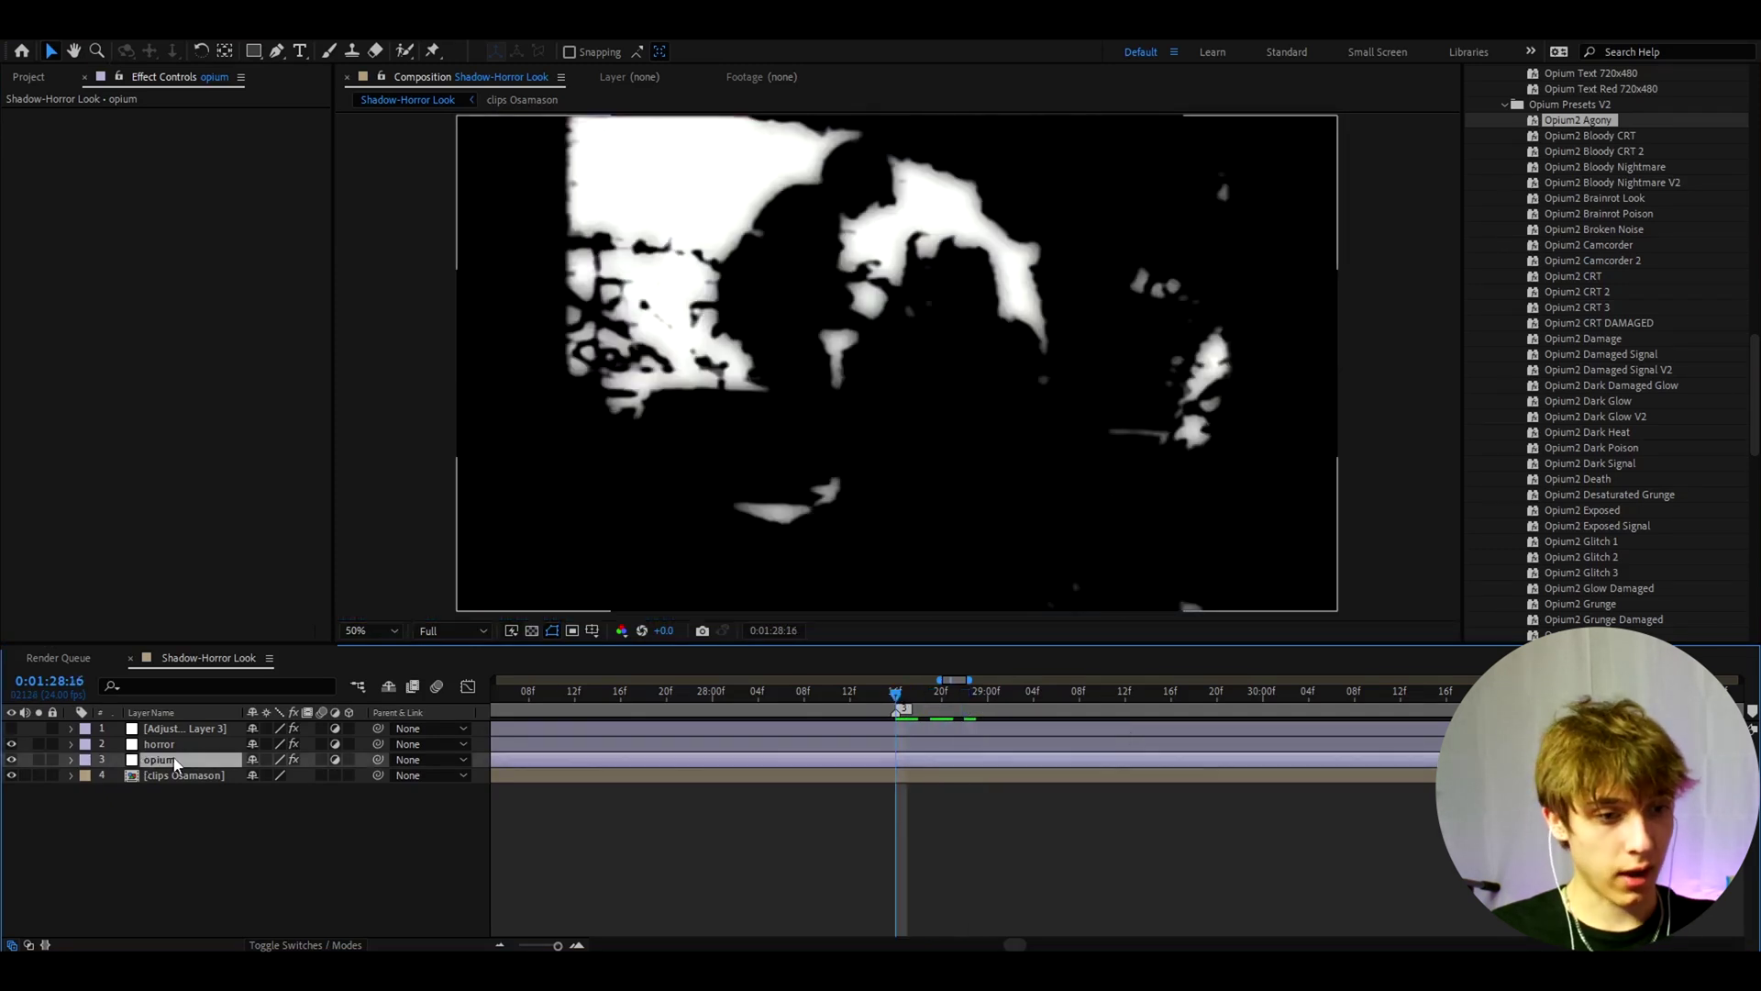
pyautogui.moveTo(176, 764); pyautogui.dragTo(228, 722)
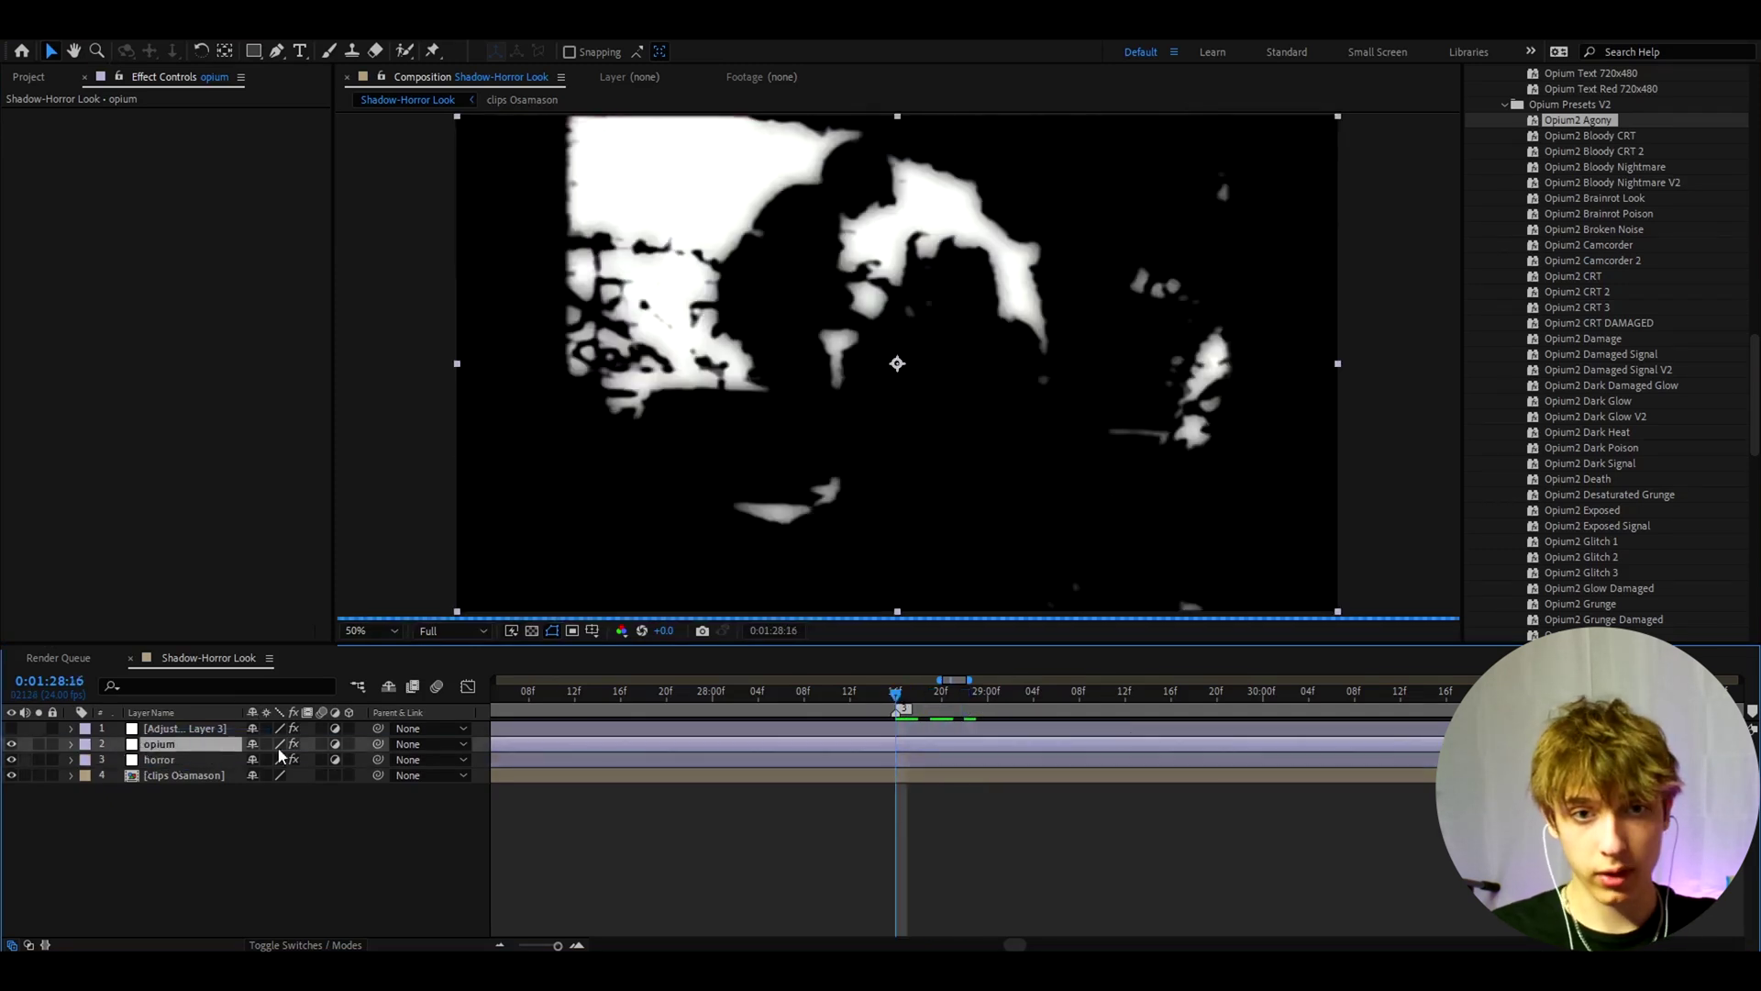
pyautogui.click(907, 702)
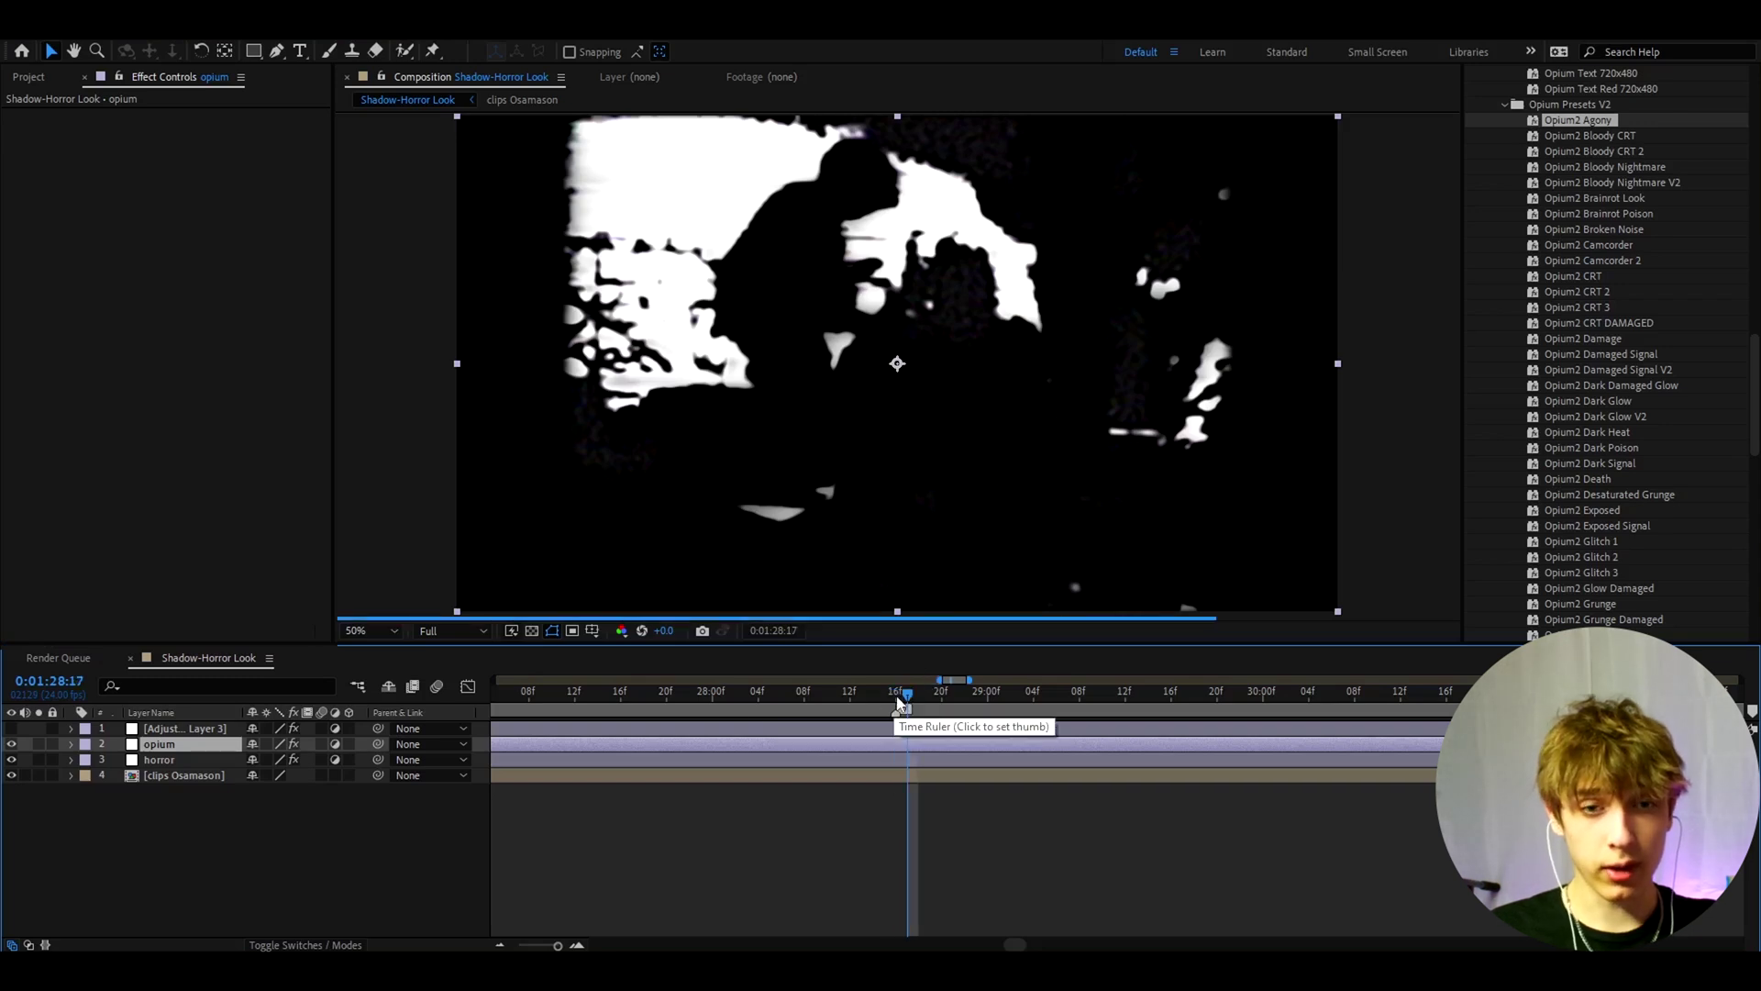
pyautogui.click(897, 705)
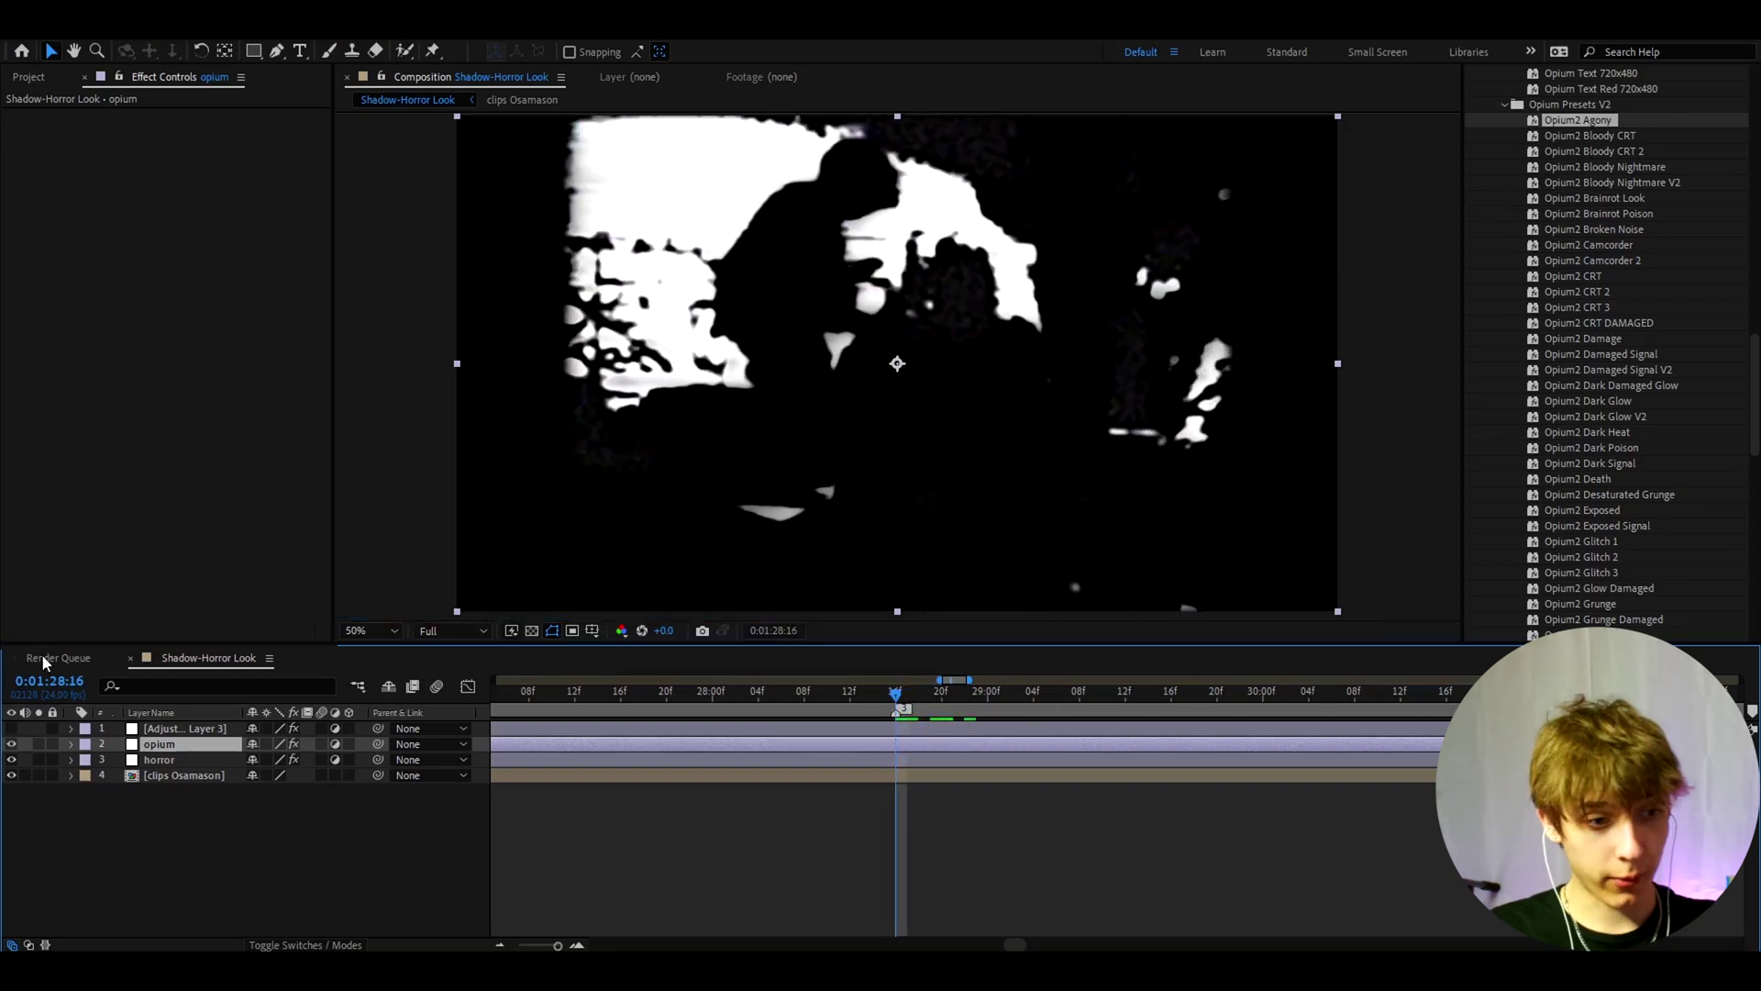
pyautogui.hotkey('ctrl', '[')
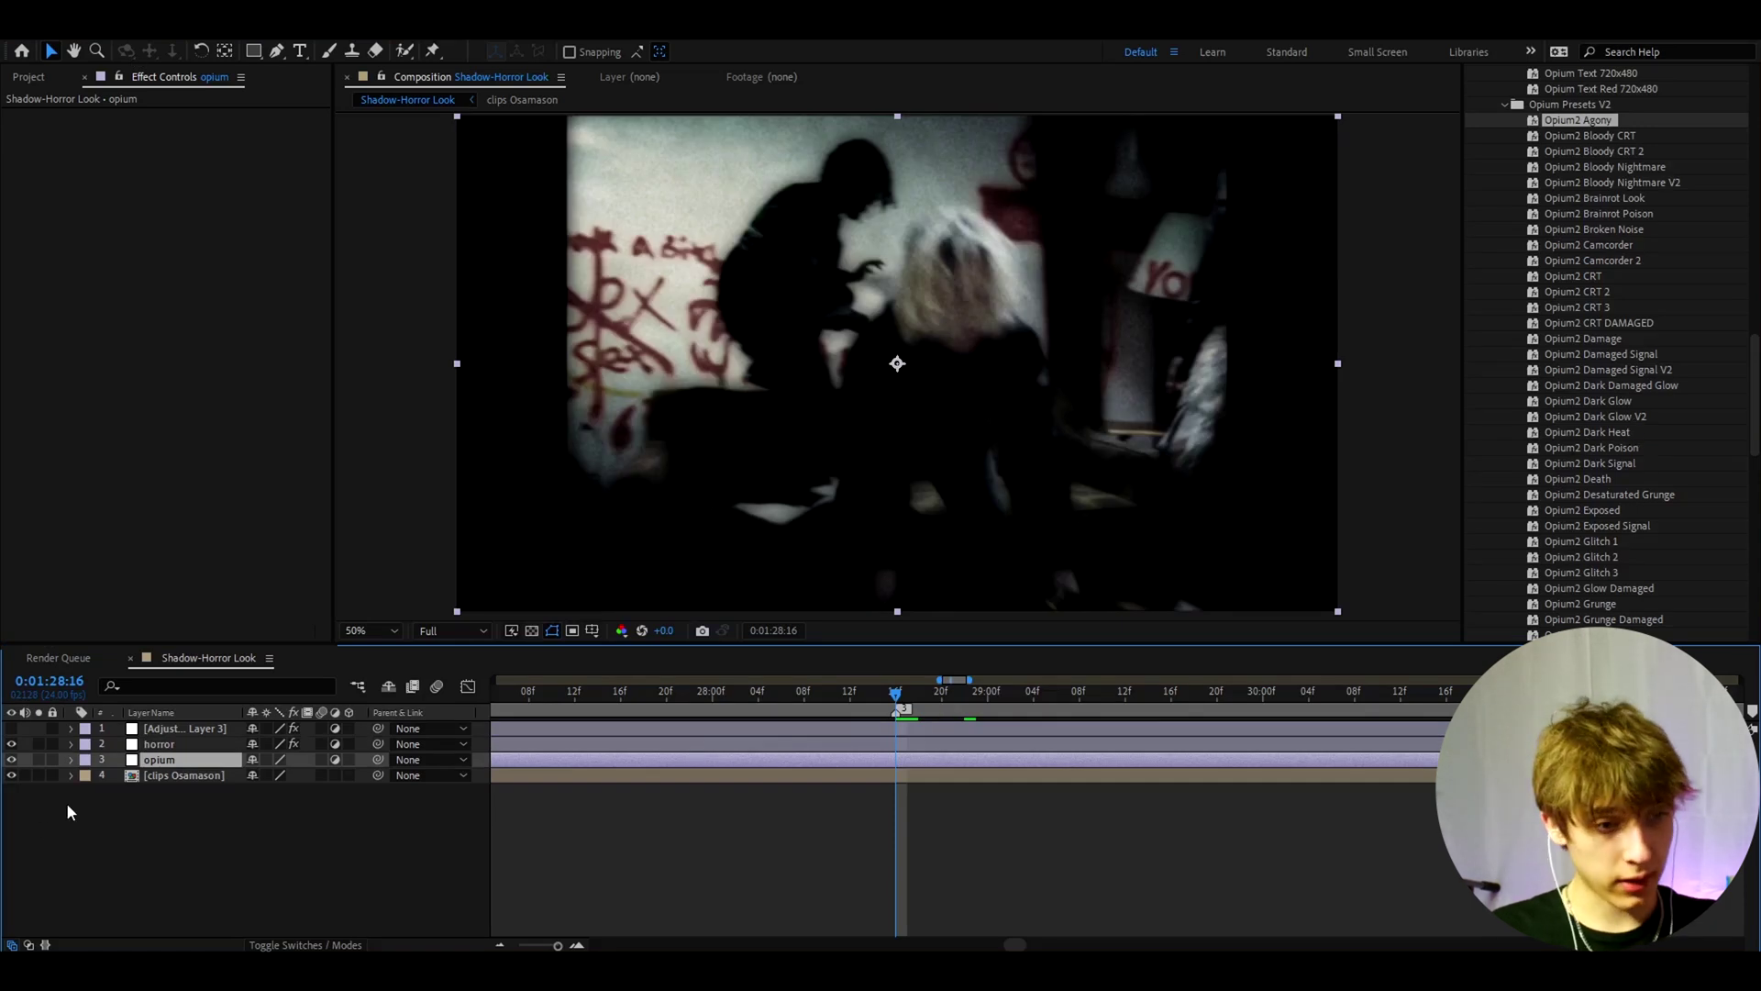
pyautogui.scroll(-2, 1712, 455)
pyautogui.moveTo(1582, 453); pyautogui.dragTo(918, 759)
# Apply the Opium2 Exposed preset to the opium layer and show the horror layer's effect settings
pyautogui.click(909, 695)
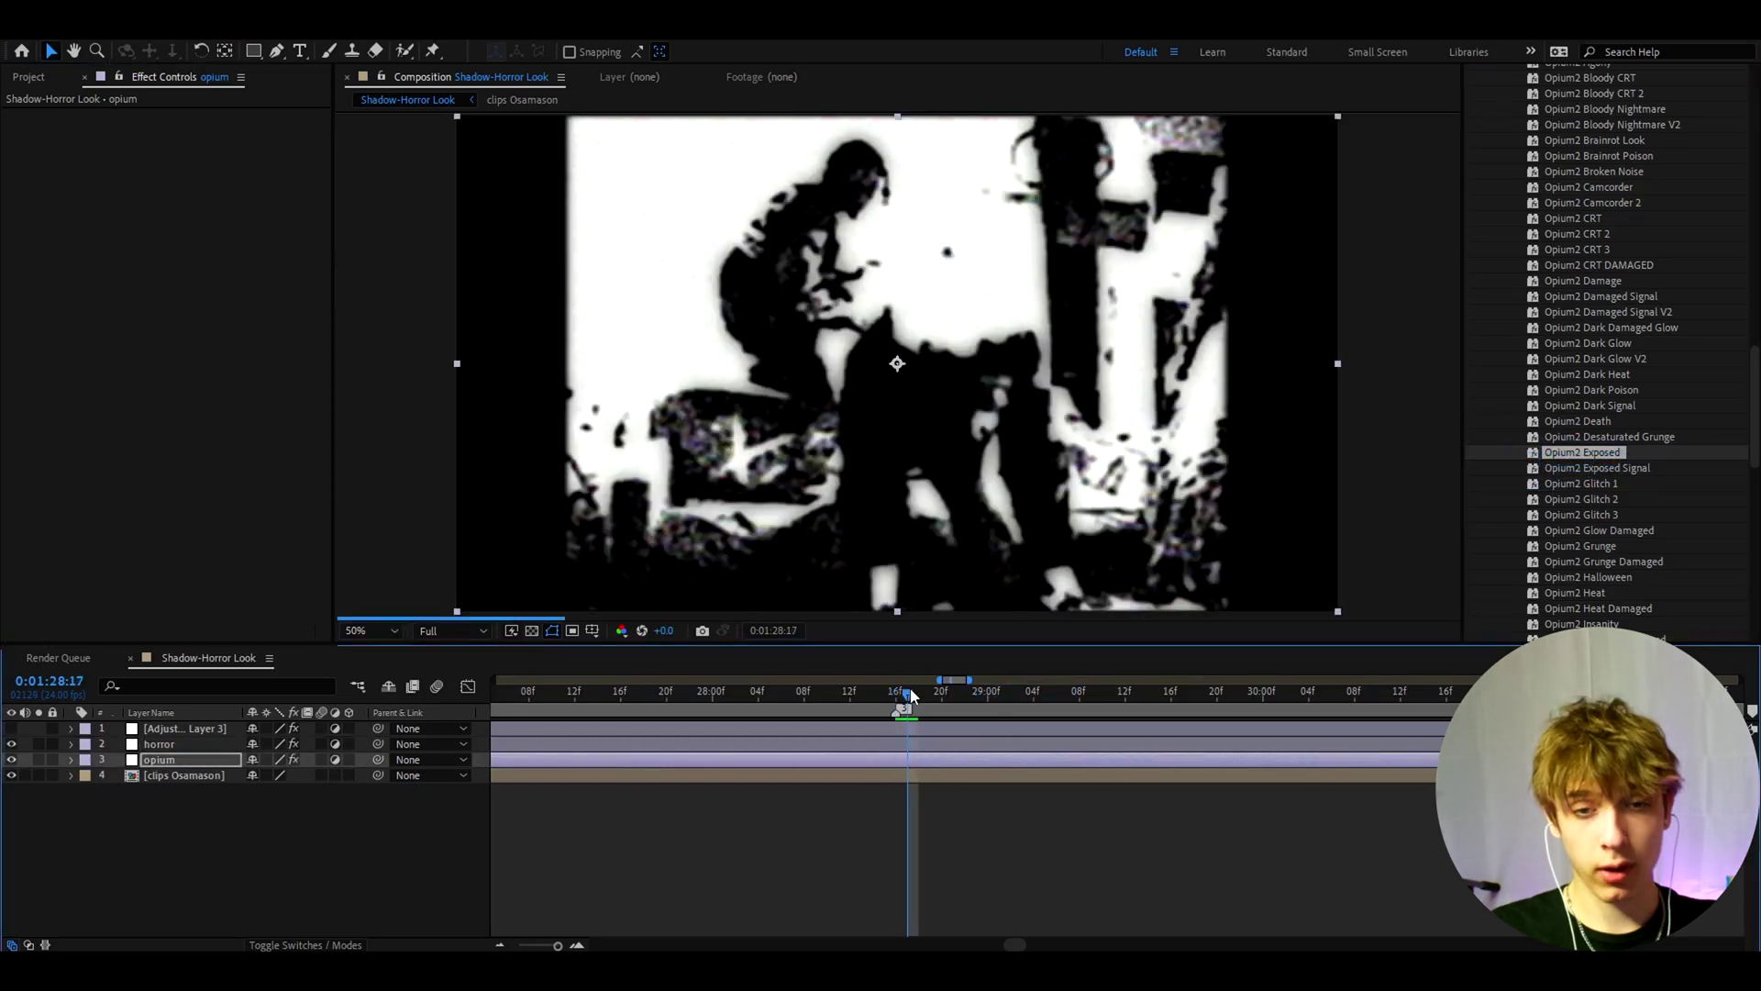
pyautogui.moveTo(911, 696); pyautogui.dragTo(916, 702)
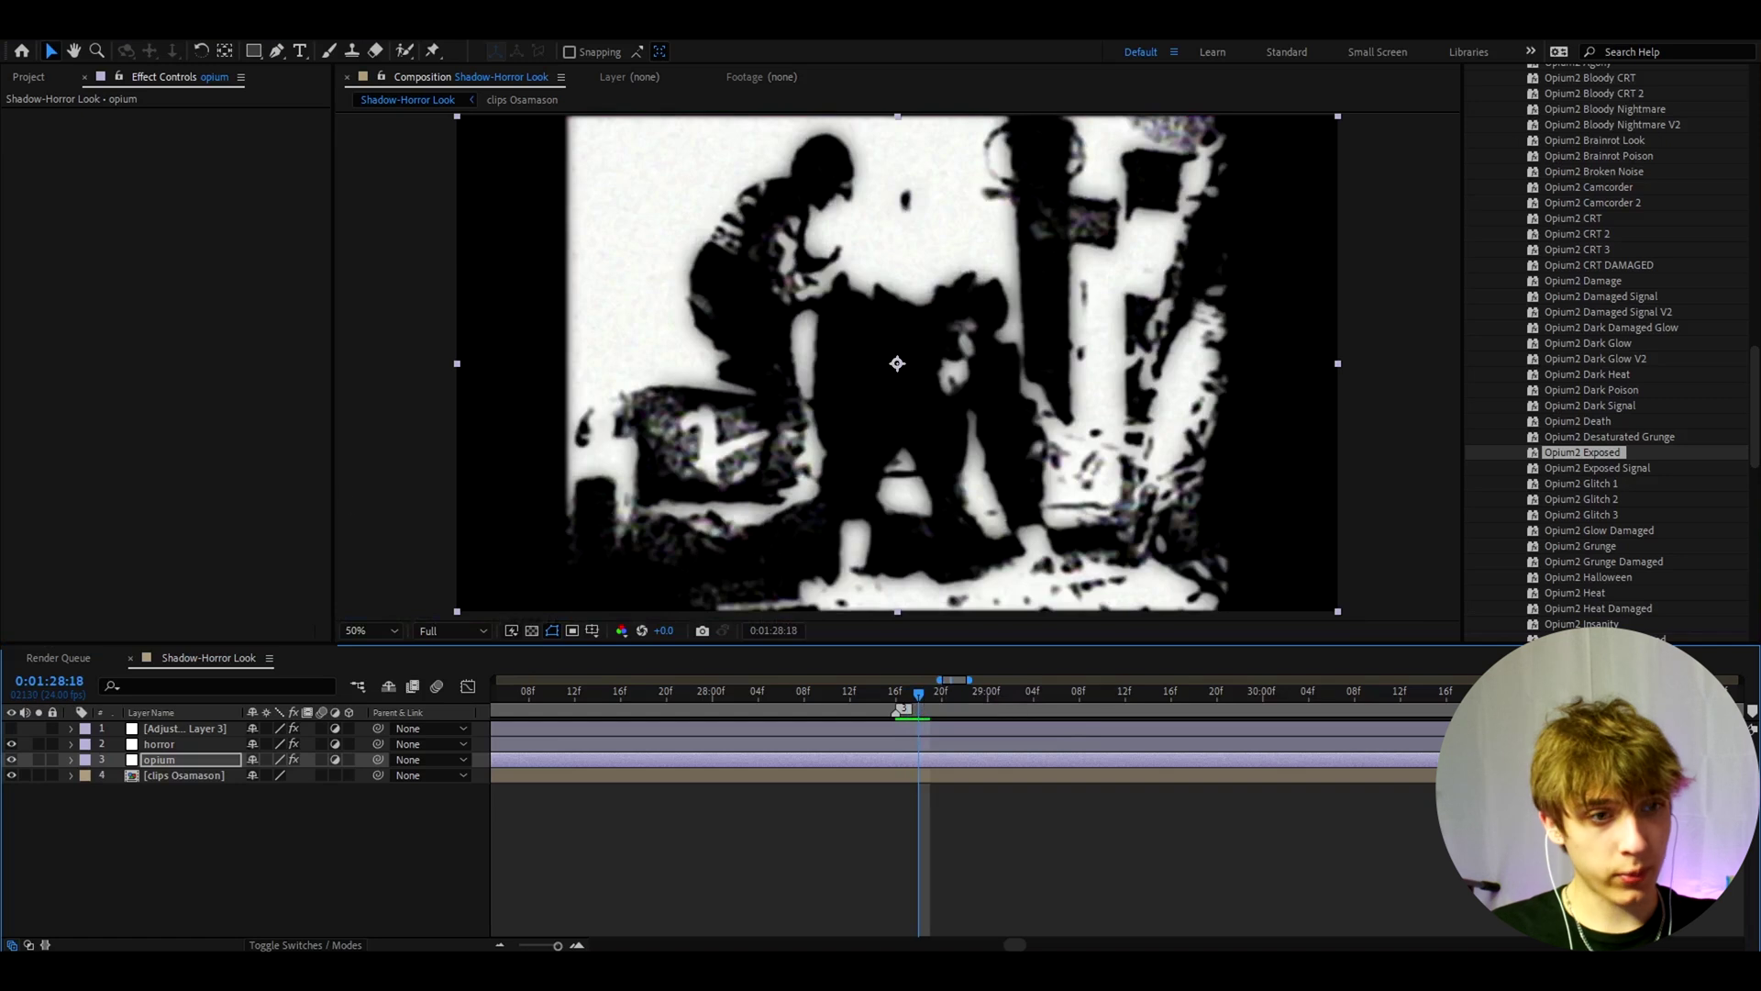
pyautogui.click(579, 741)
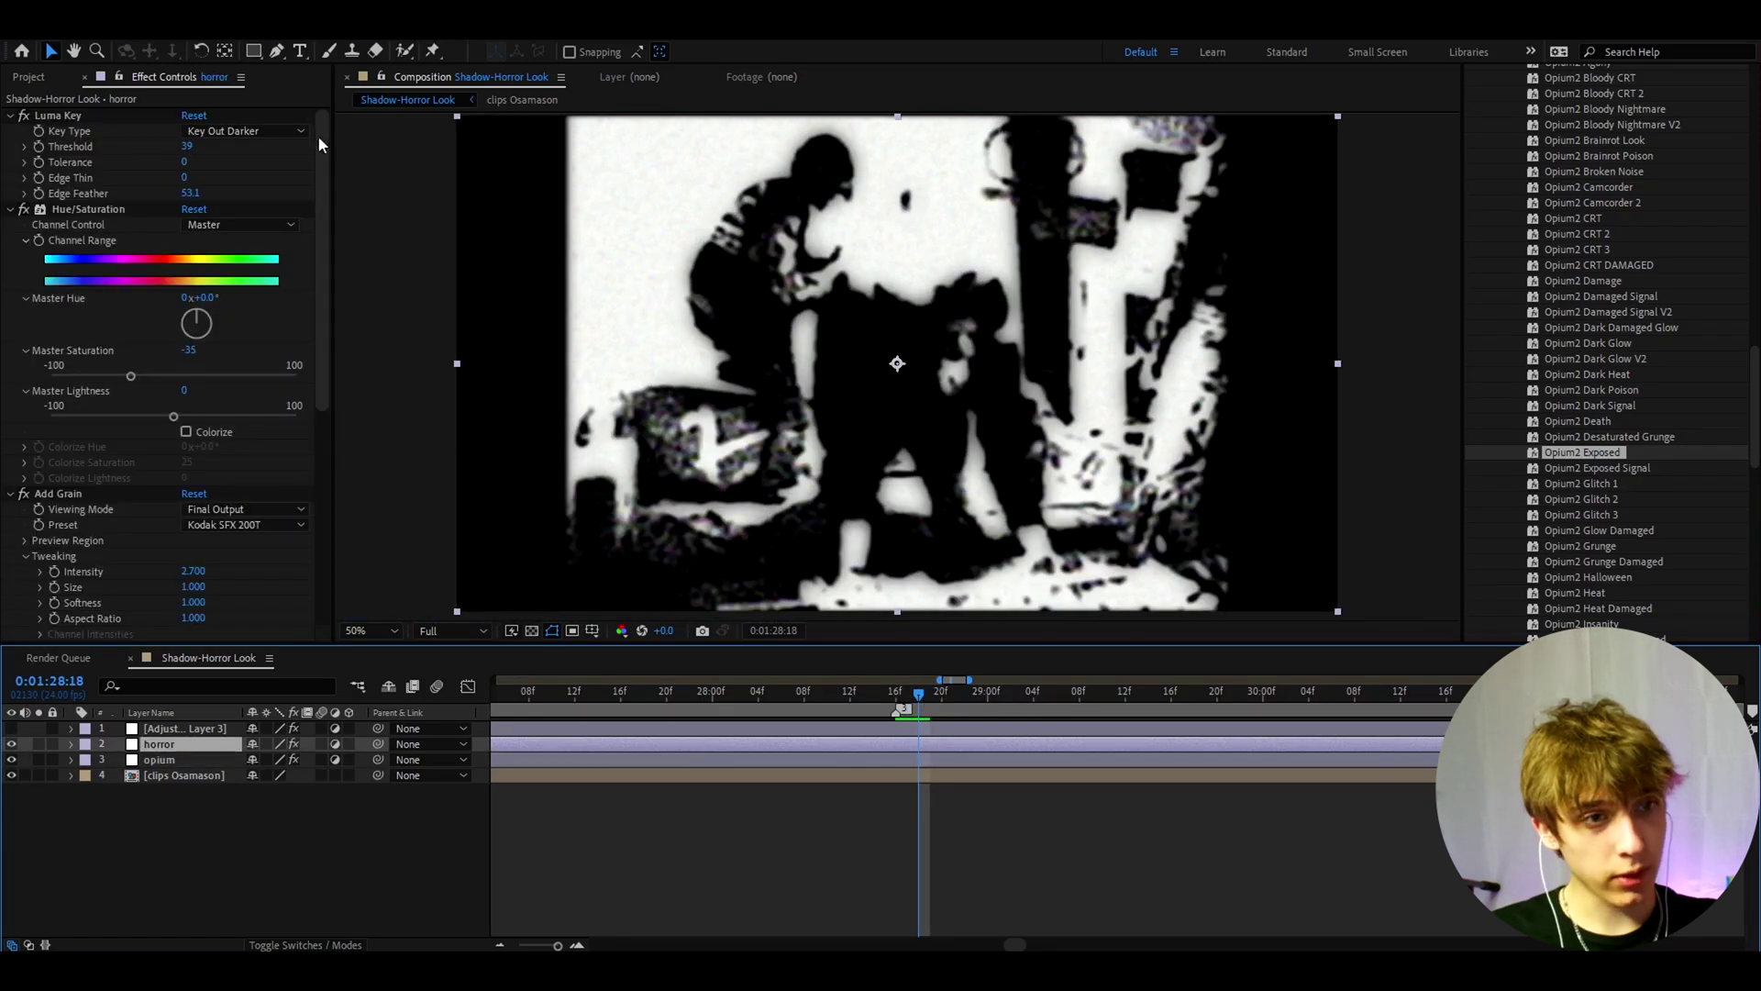
pyautogui.click(325, 233)
pyautogui.moveTo(327, 242); pyautogui.dragTo(306, 422)
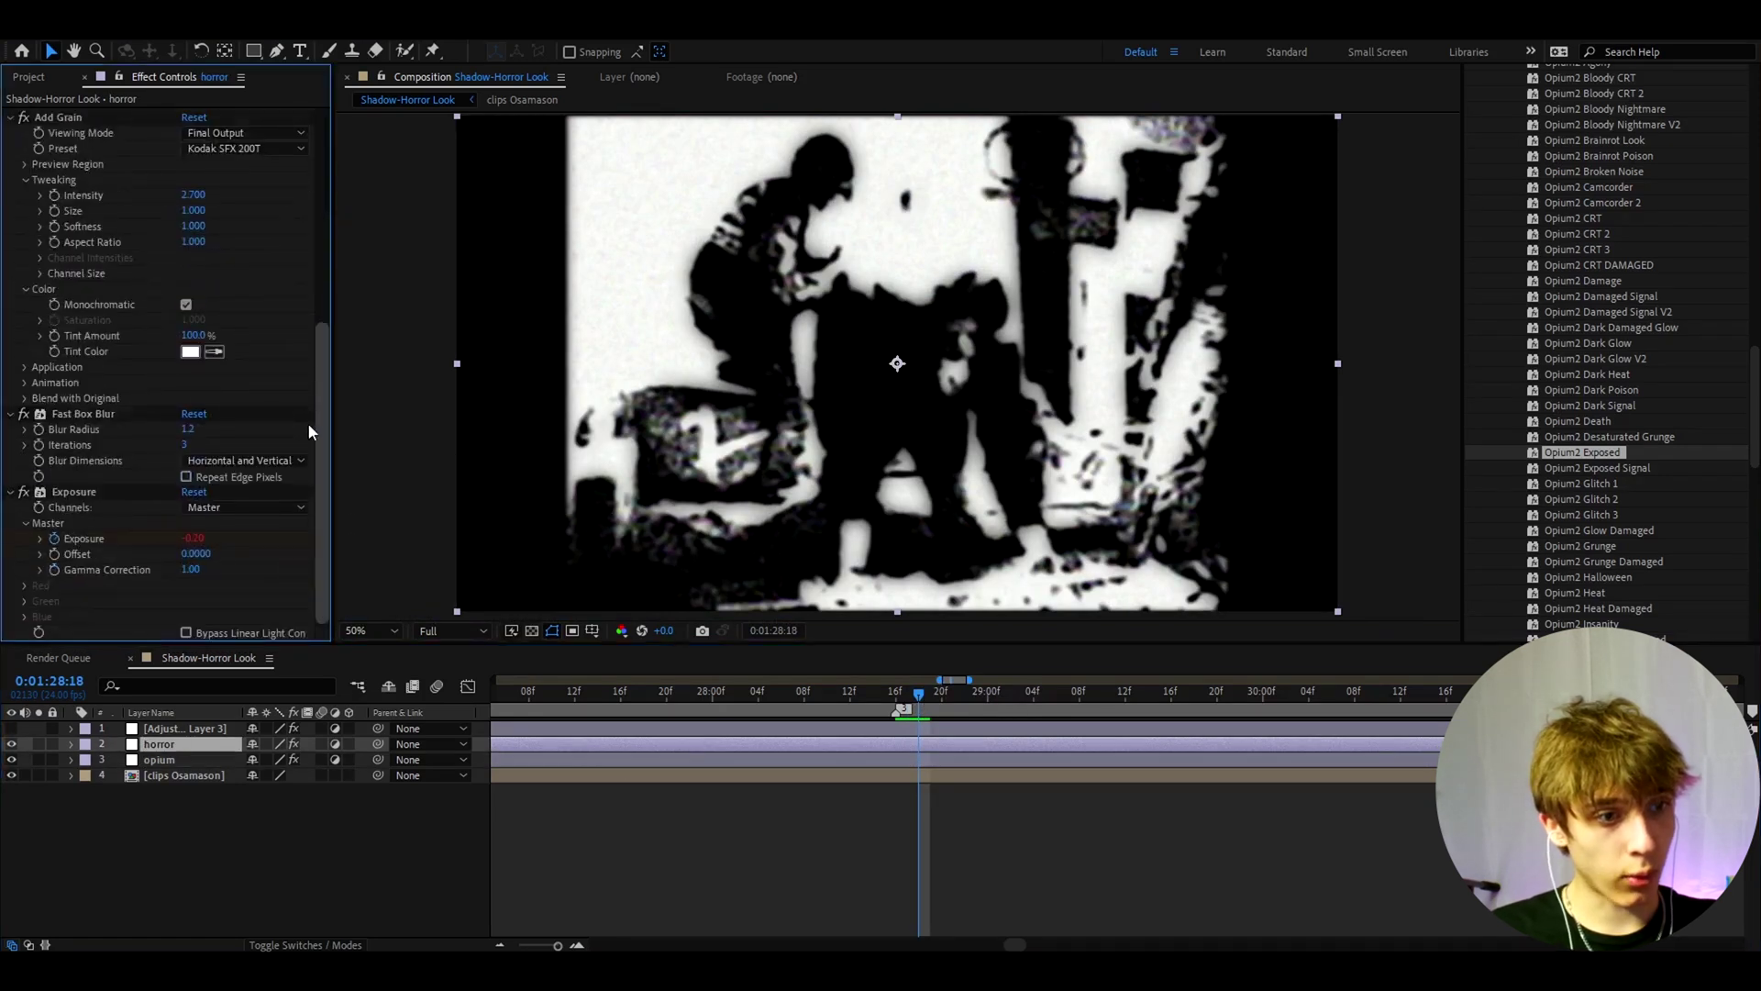
# Switch off the horror layer's Exposure effect and preview frames up to 28:21
pyautogui.click(24, 492)
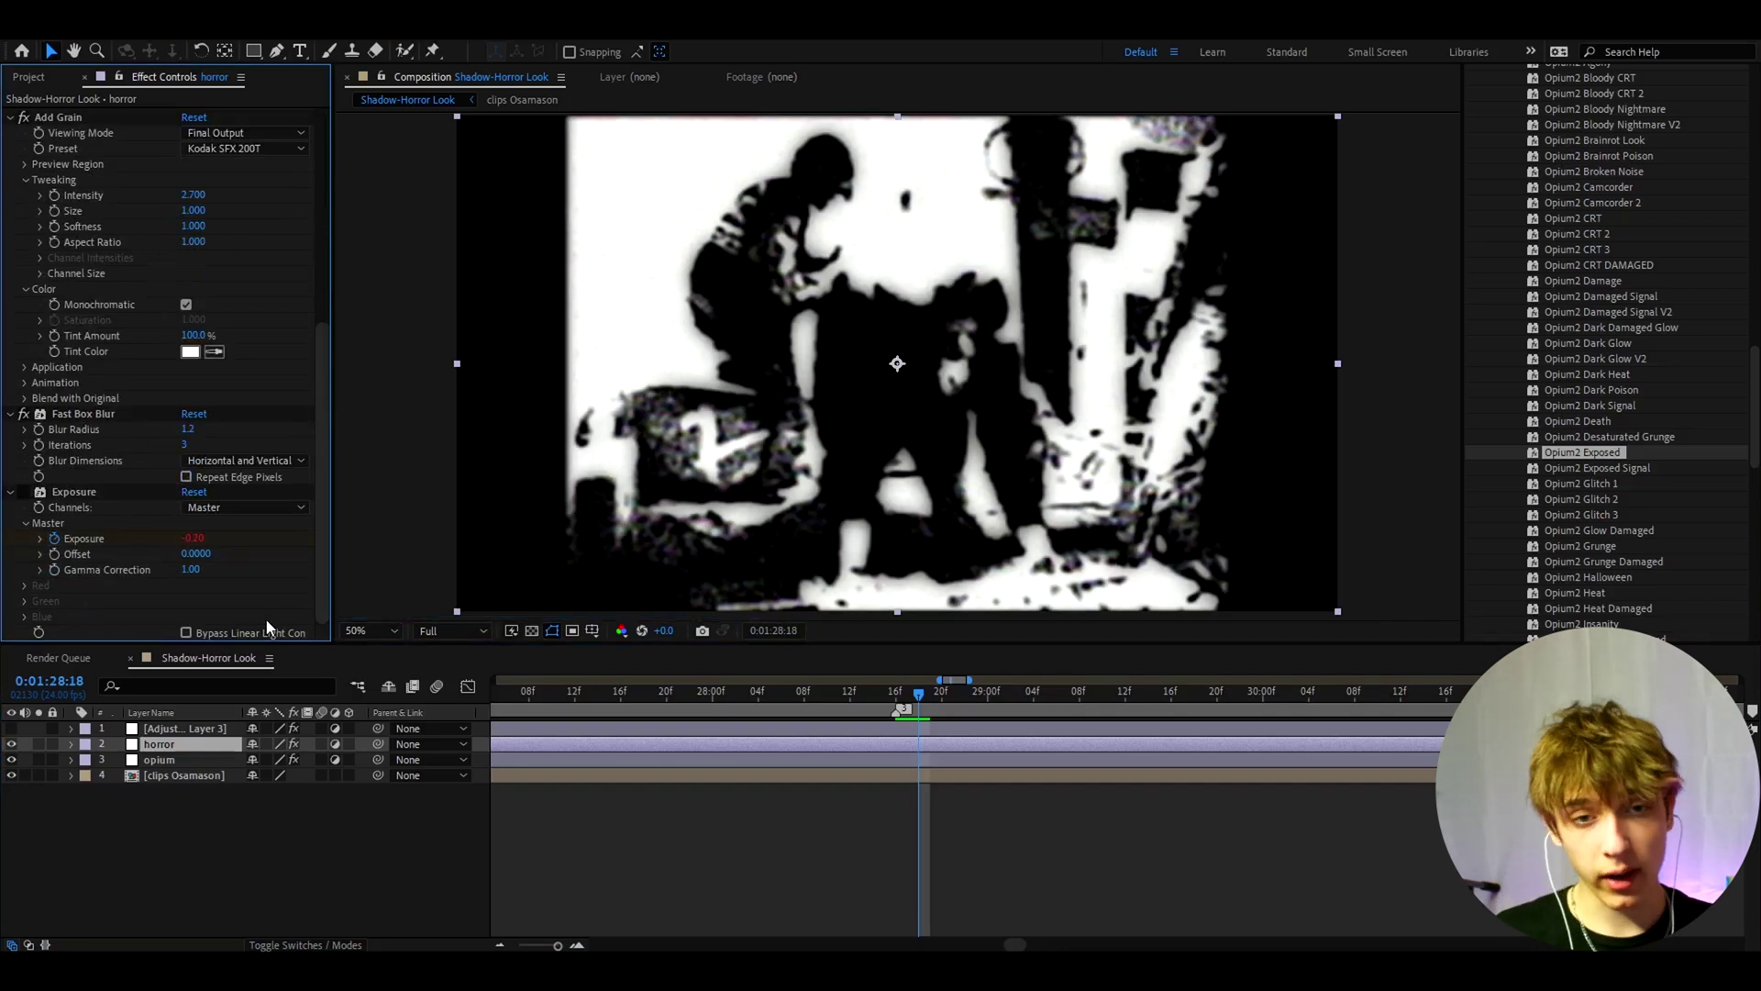
pyautogui.click(931, 706)
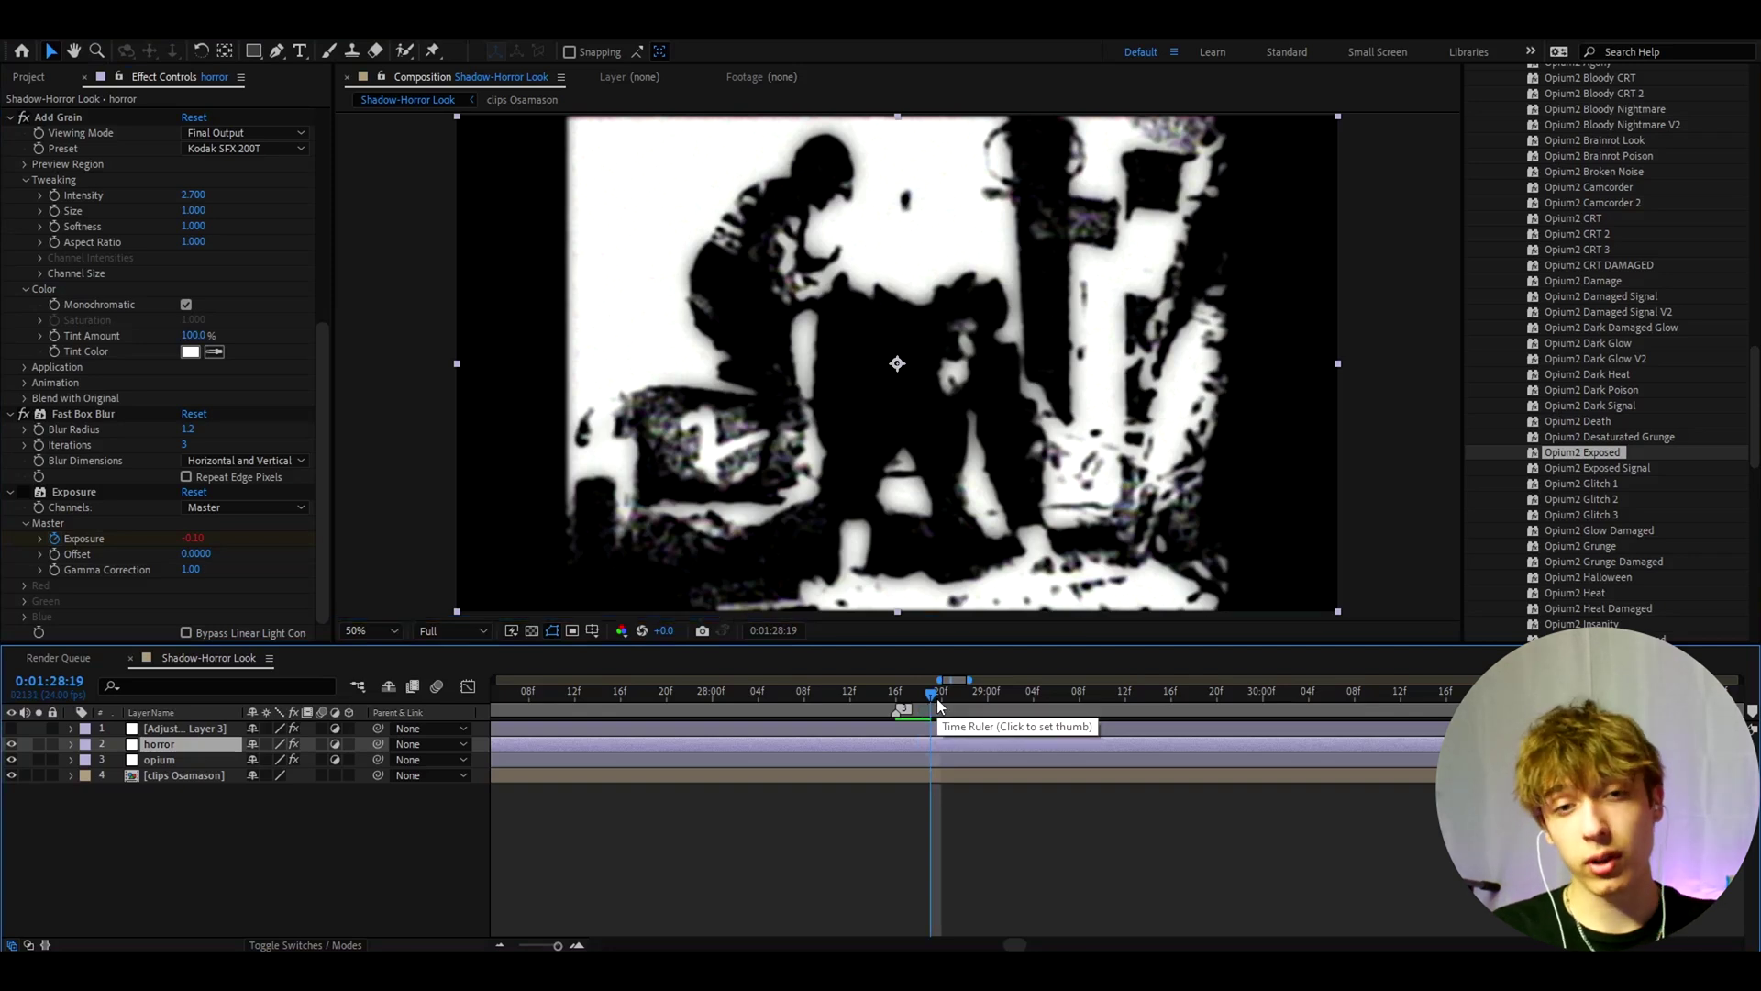
pyautogui.click(947, 695)
pyautogui.click(961, 695)
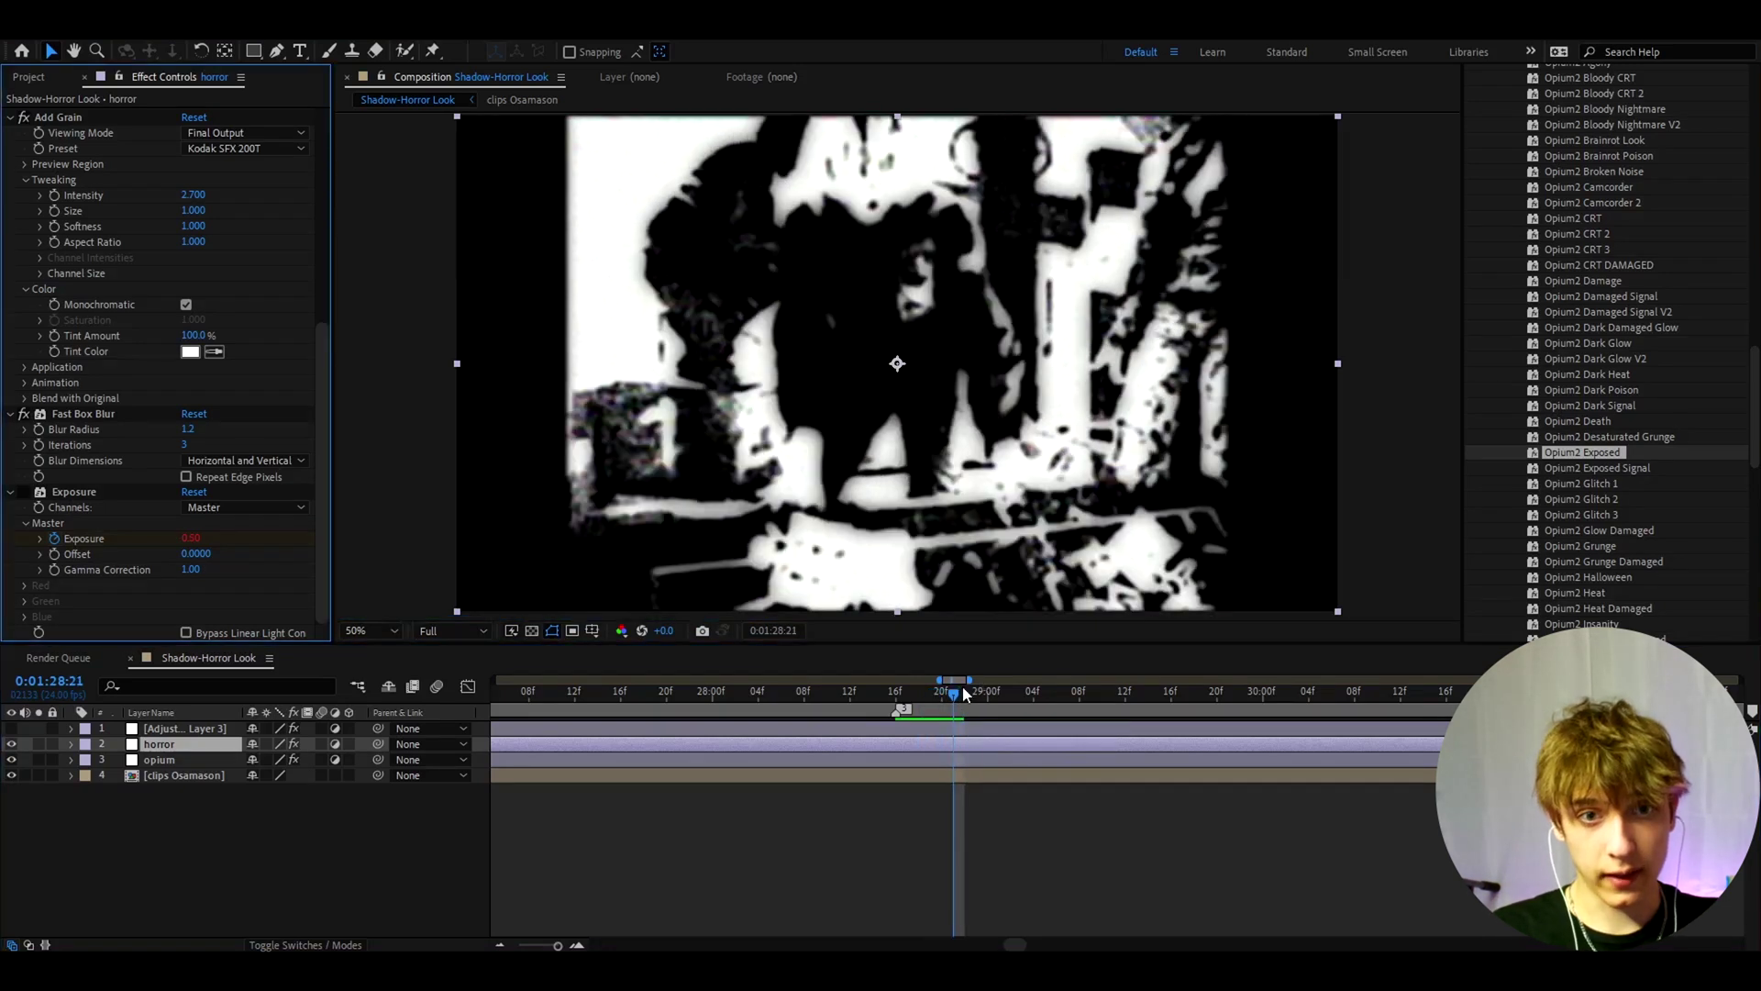
pyautogui.click(905, 845)
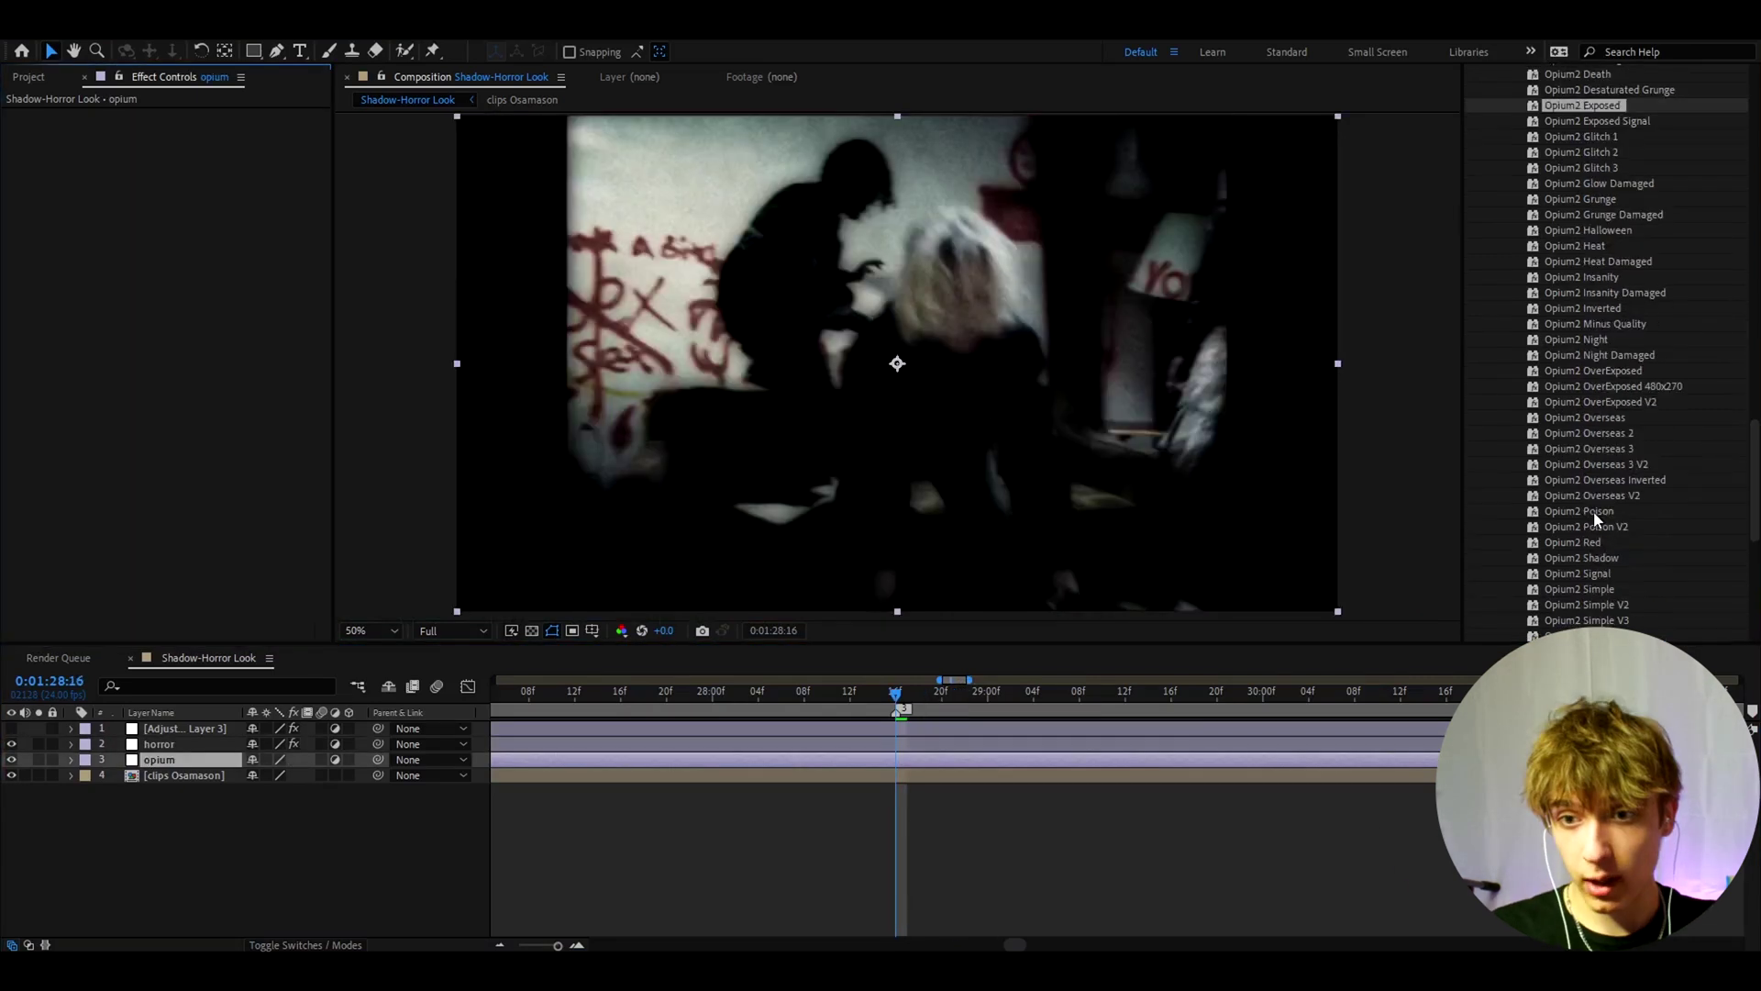
# Try the Opium2 Poison preset on the opium layer, preview its green look, then undo it
pyautogui.moveTo(1579, 511); pyautogui.dragTo(895, 765)
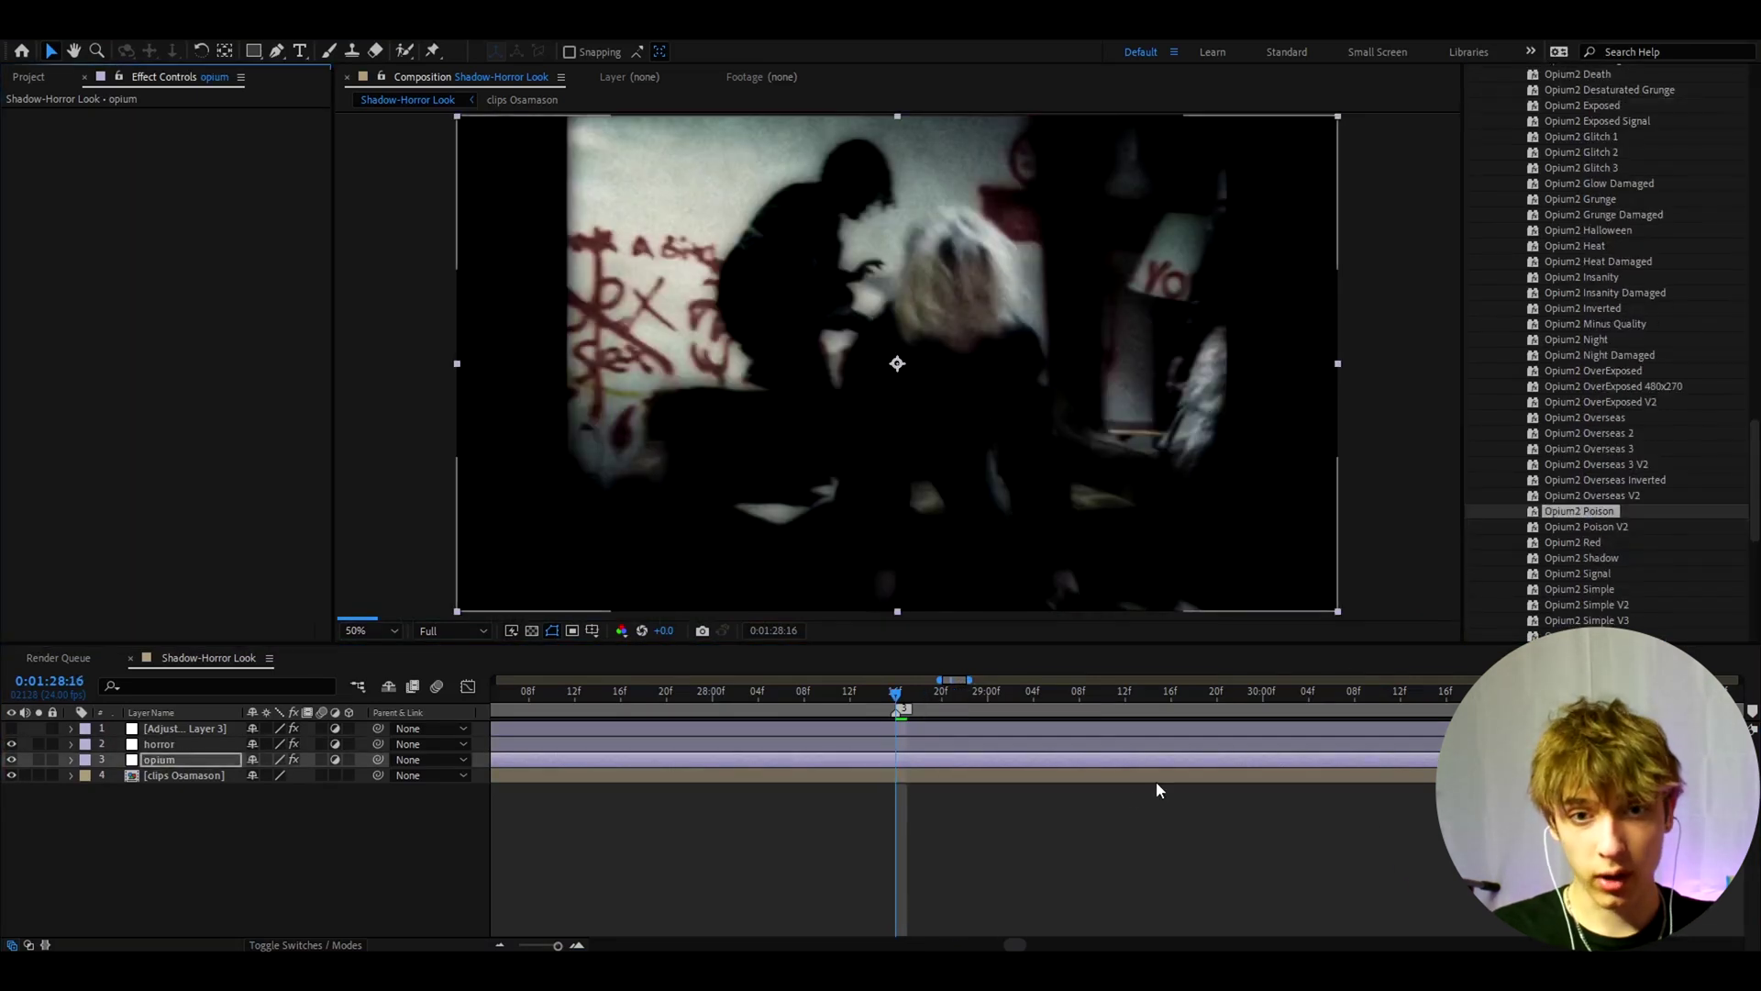
pyautogui.click(908, 691)
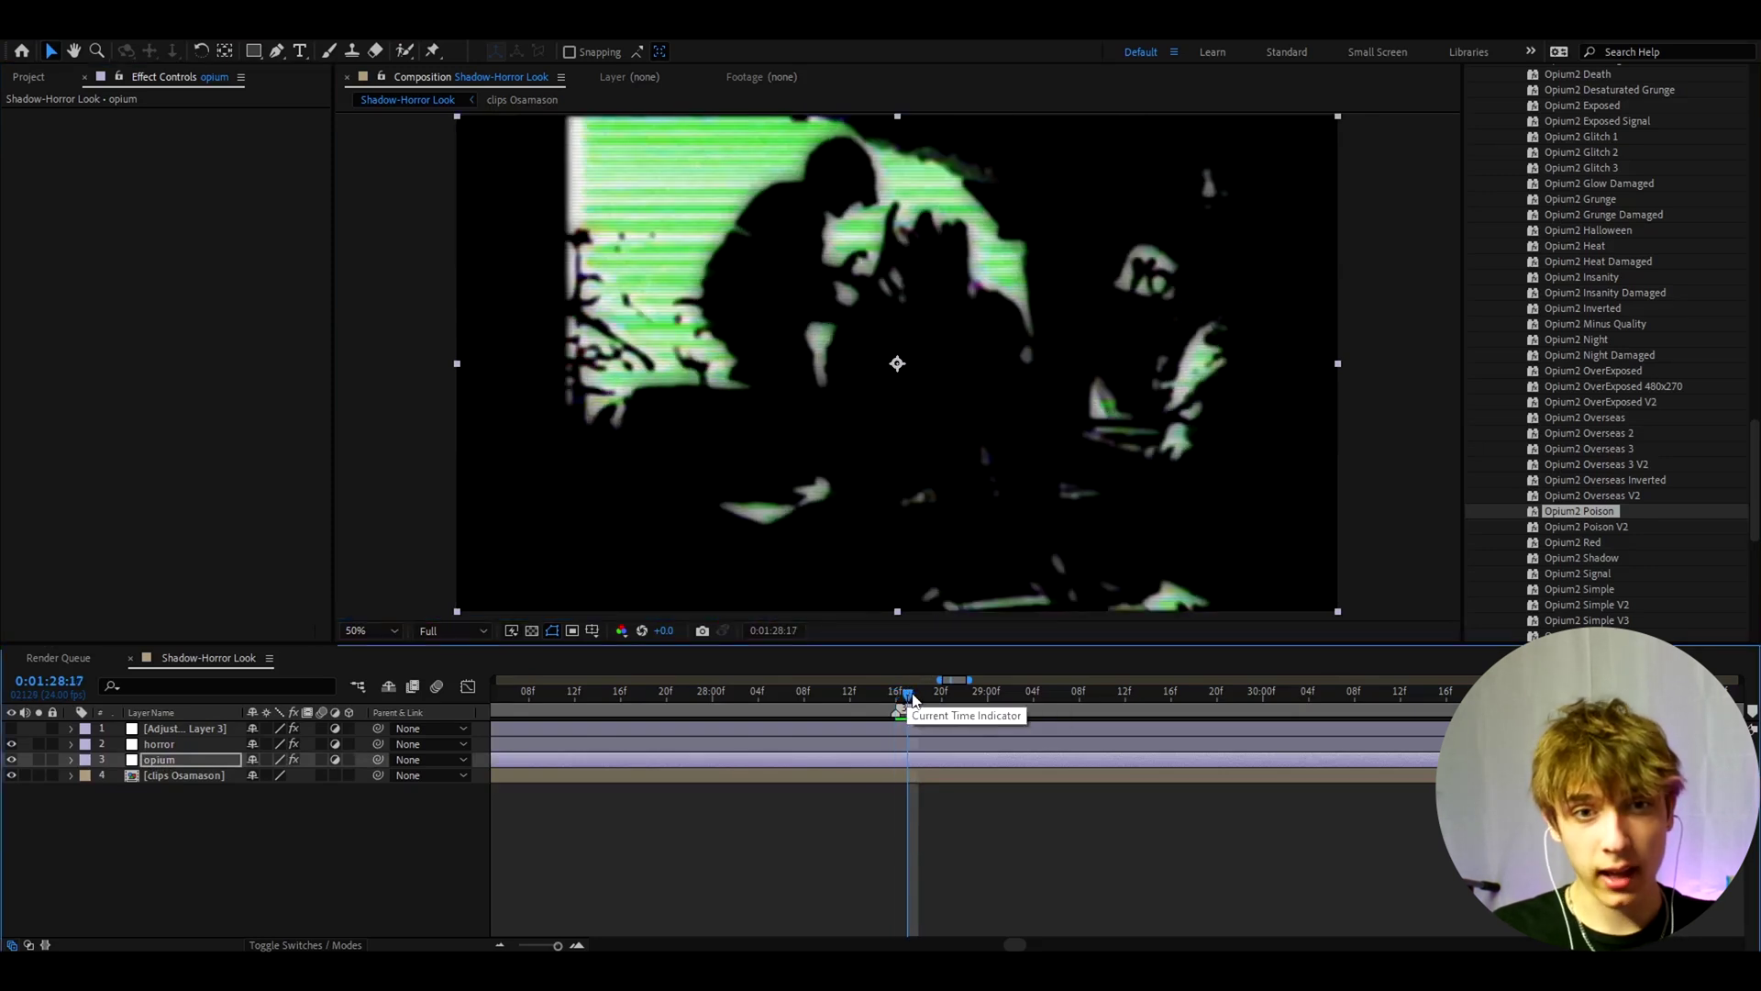
pyautogui.moveTo(908, 695); pyautogui.dragTo(932, 695)
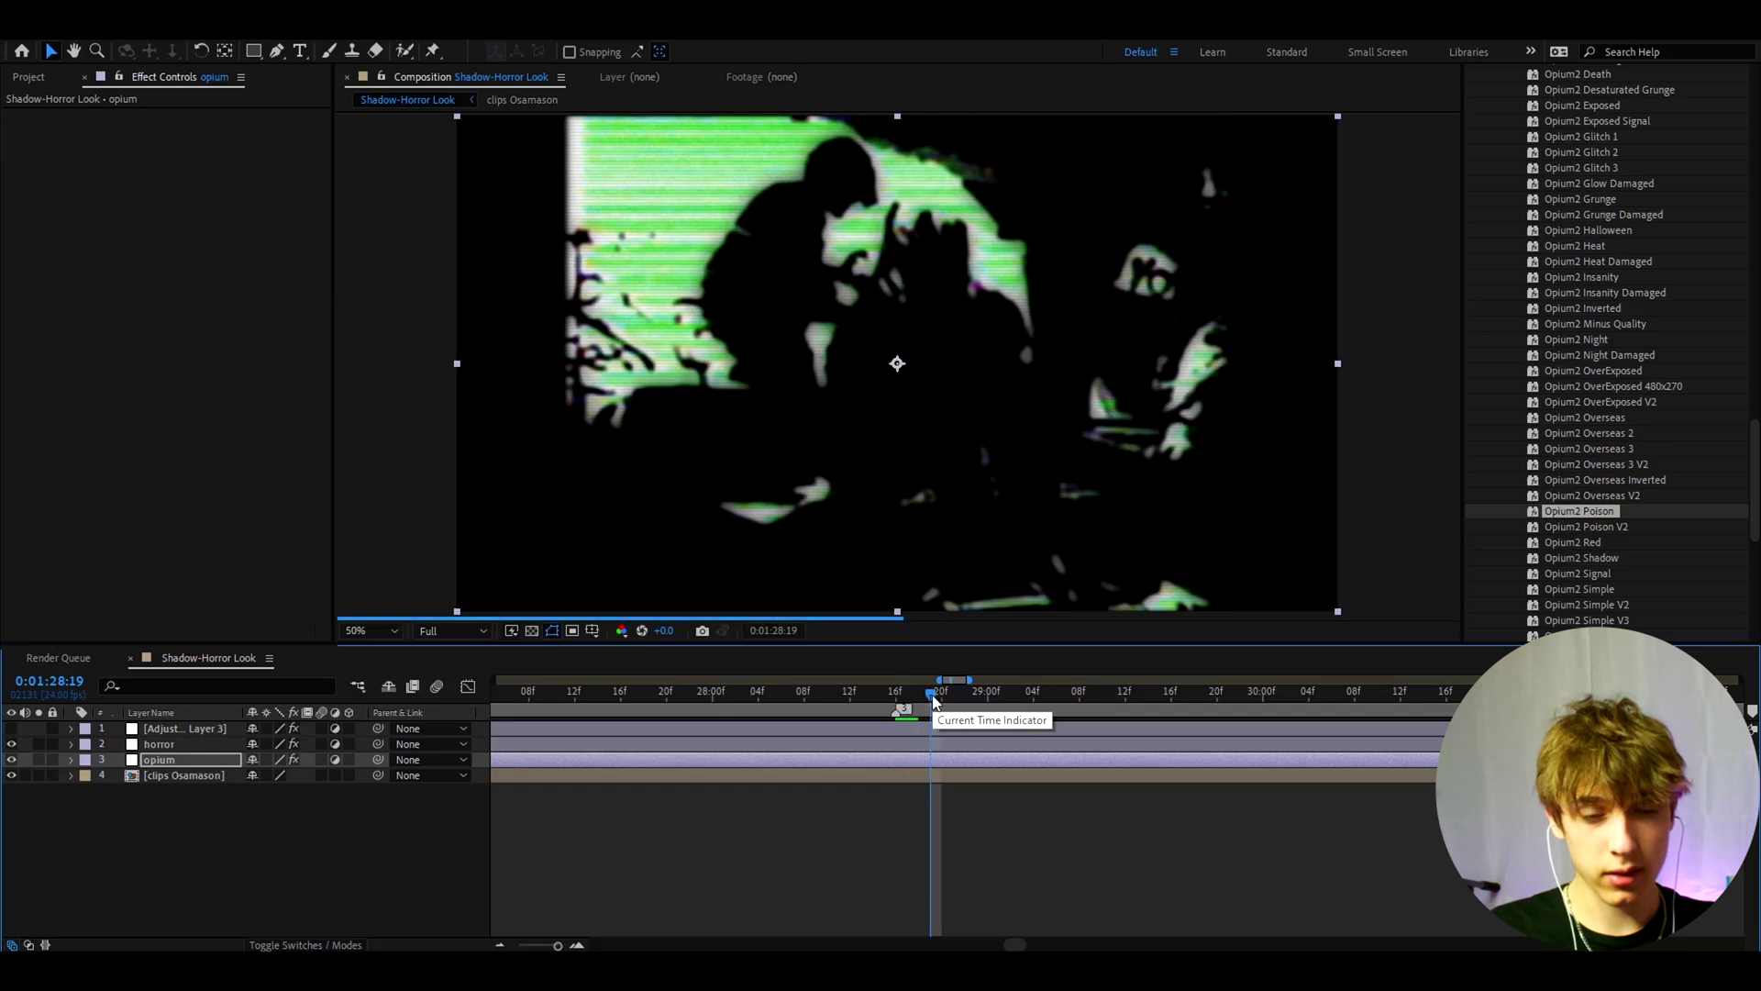
pyautogui.hotkey('ctrl', 'z')
# Apply Opium2 Whole Lotta Red to the opium layer and preview the pinkish-red tint
pyautogui.click(154, 759)
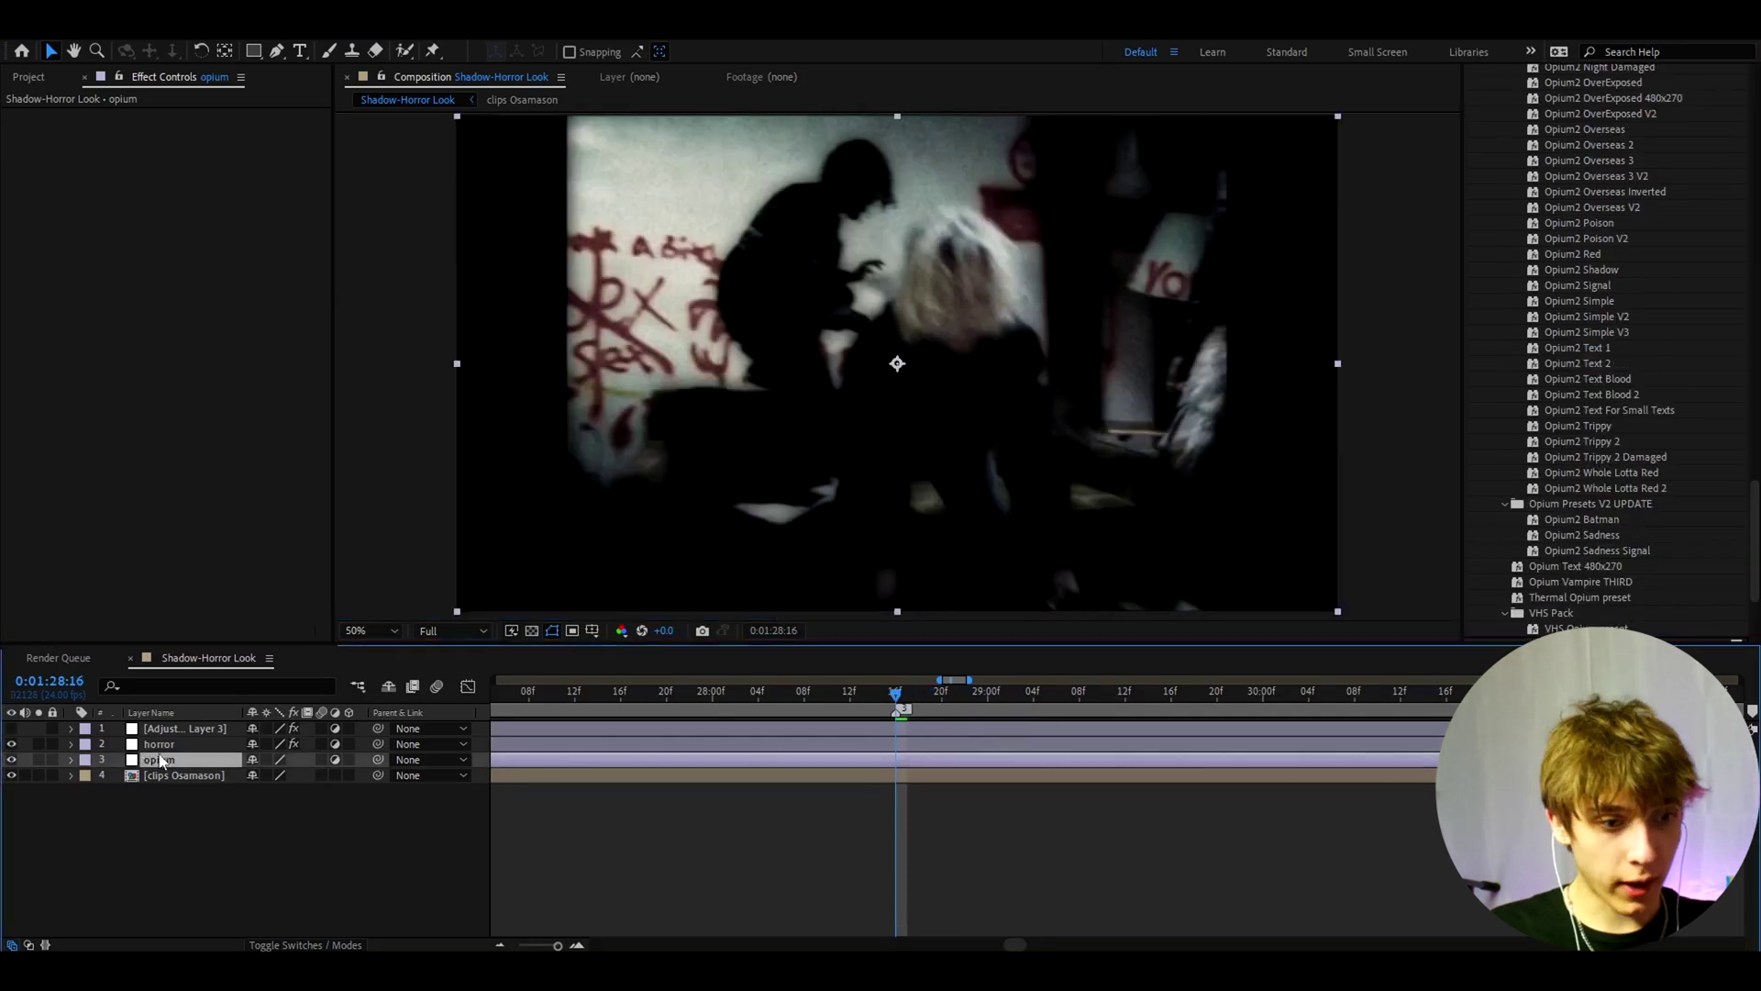
pyautogui.click(1624, 472)
pyautogui.moveTo(1603, 487); pyautogui.dragTo(920, 824)
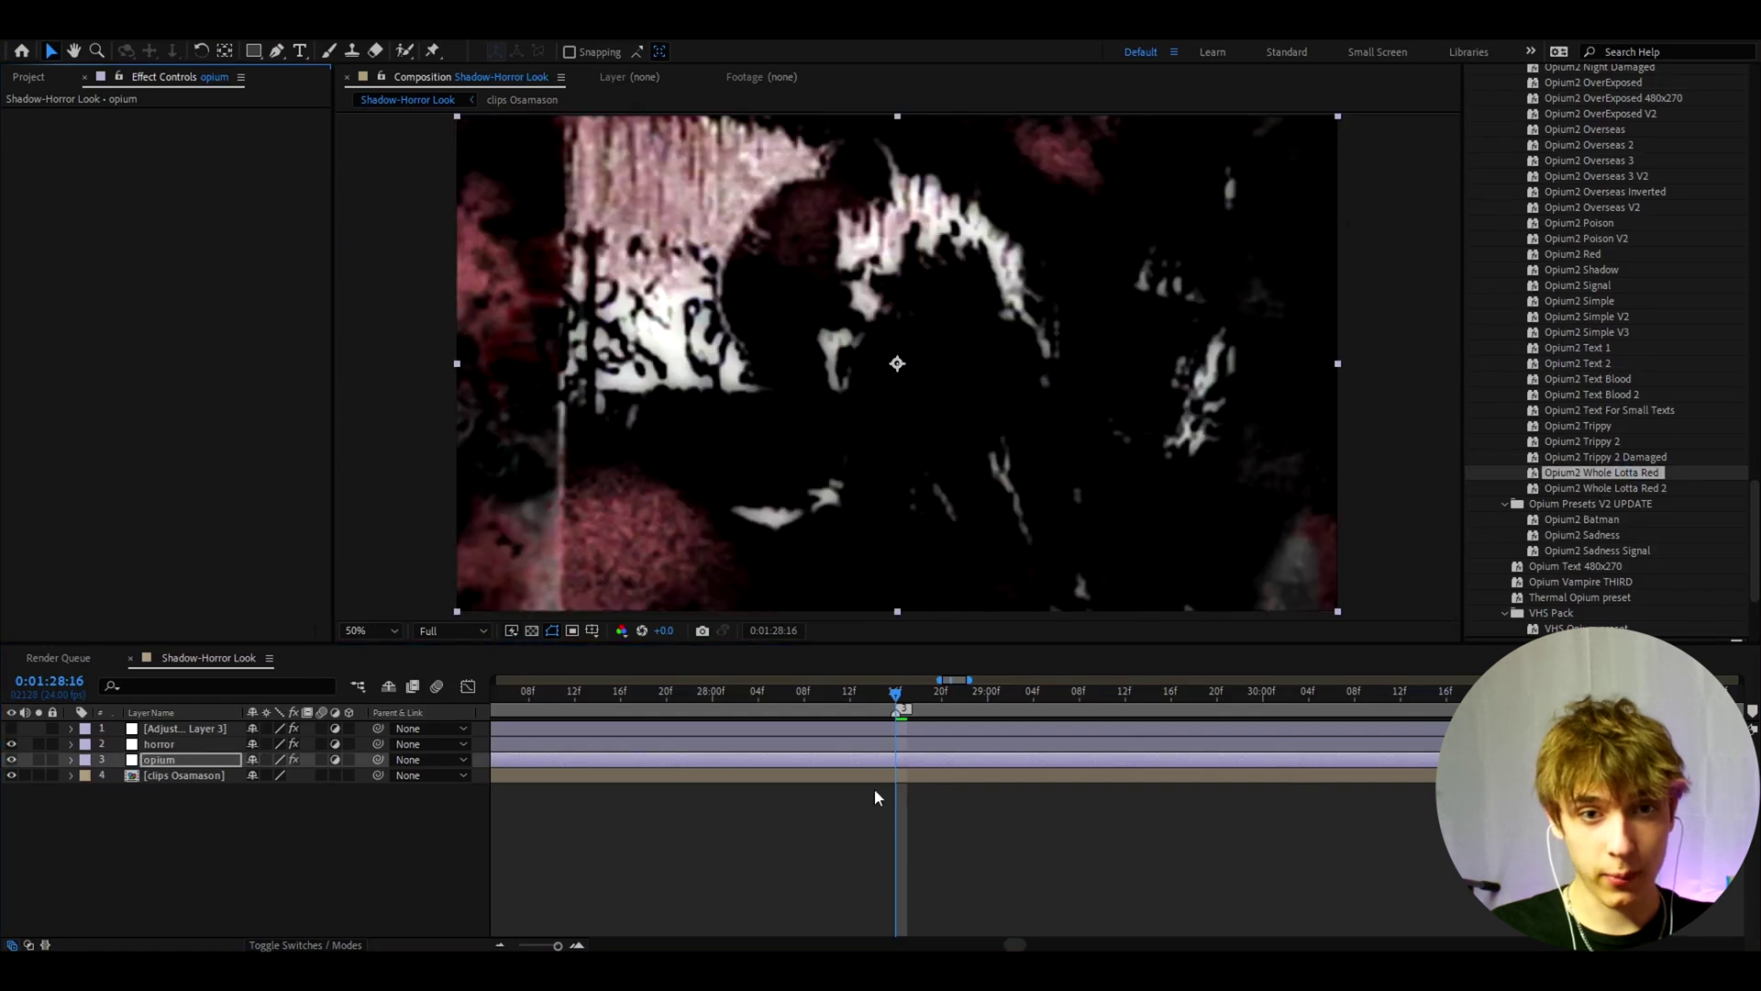
pyautogui.click(902, 703)
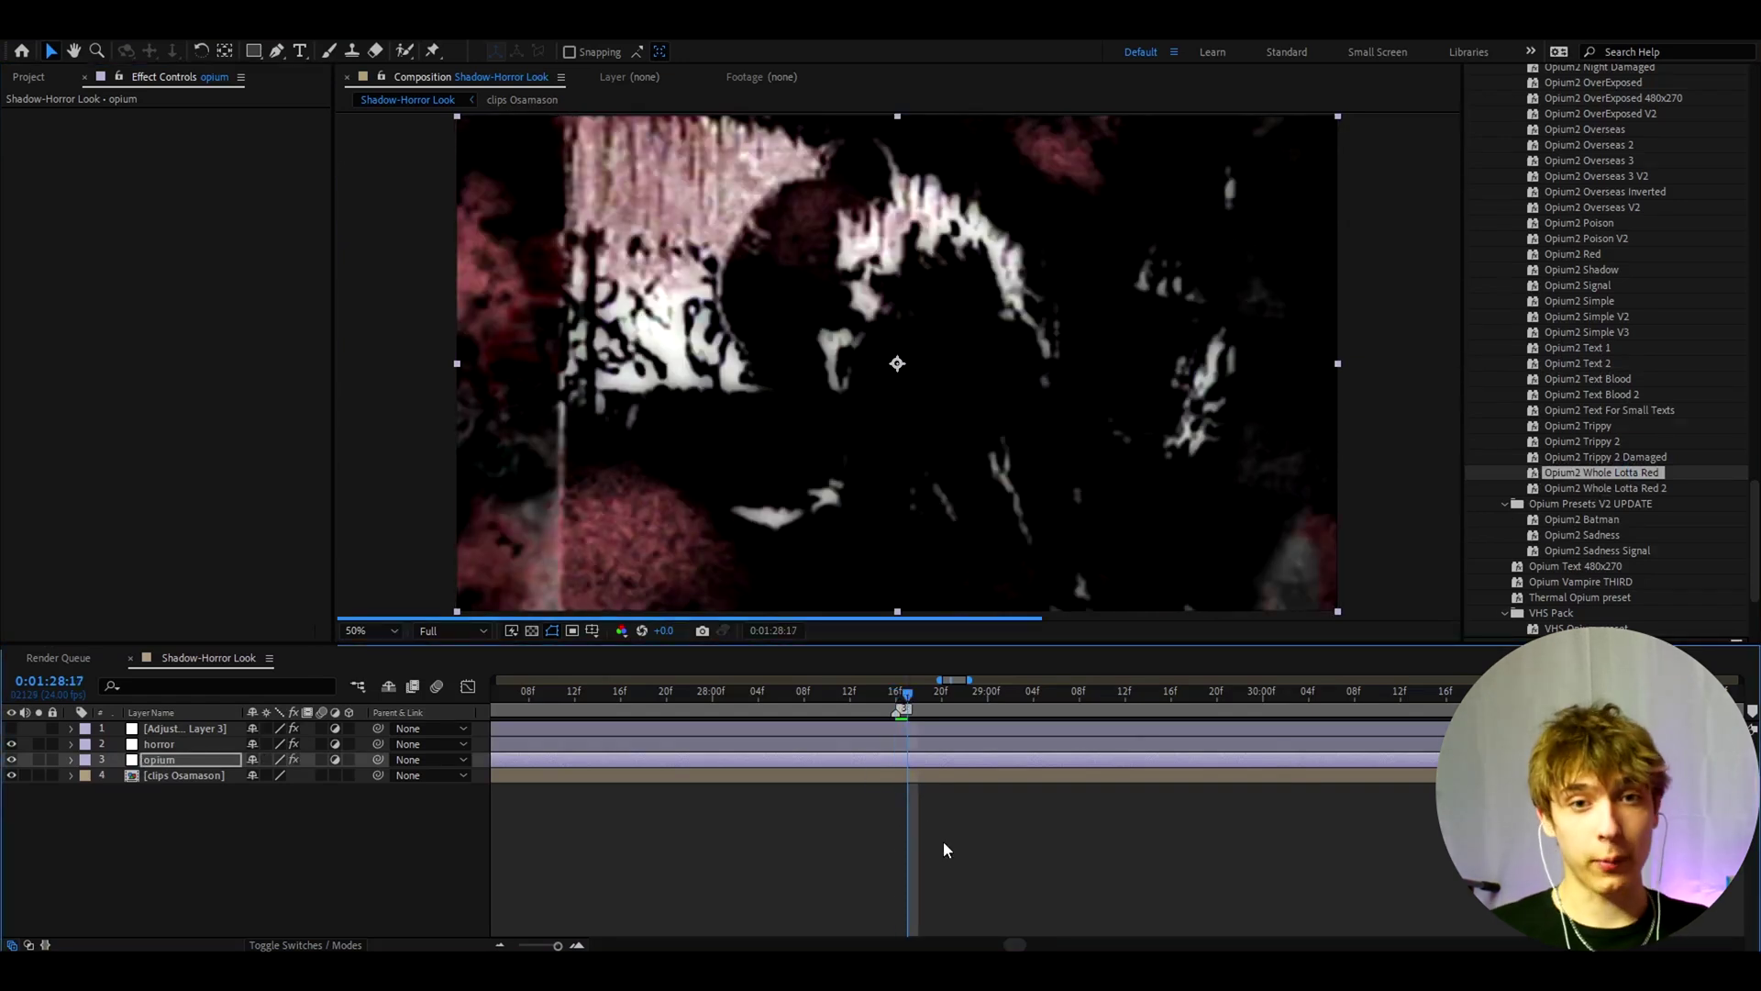
pyautogui.moveTo(921, 688); pyautogui.dragTo(896, 690)
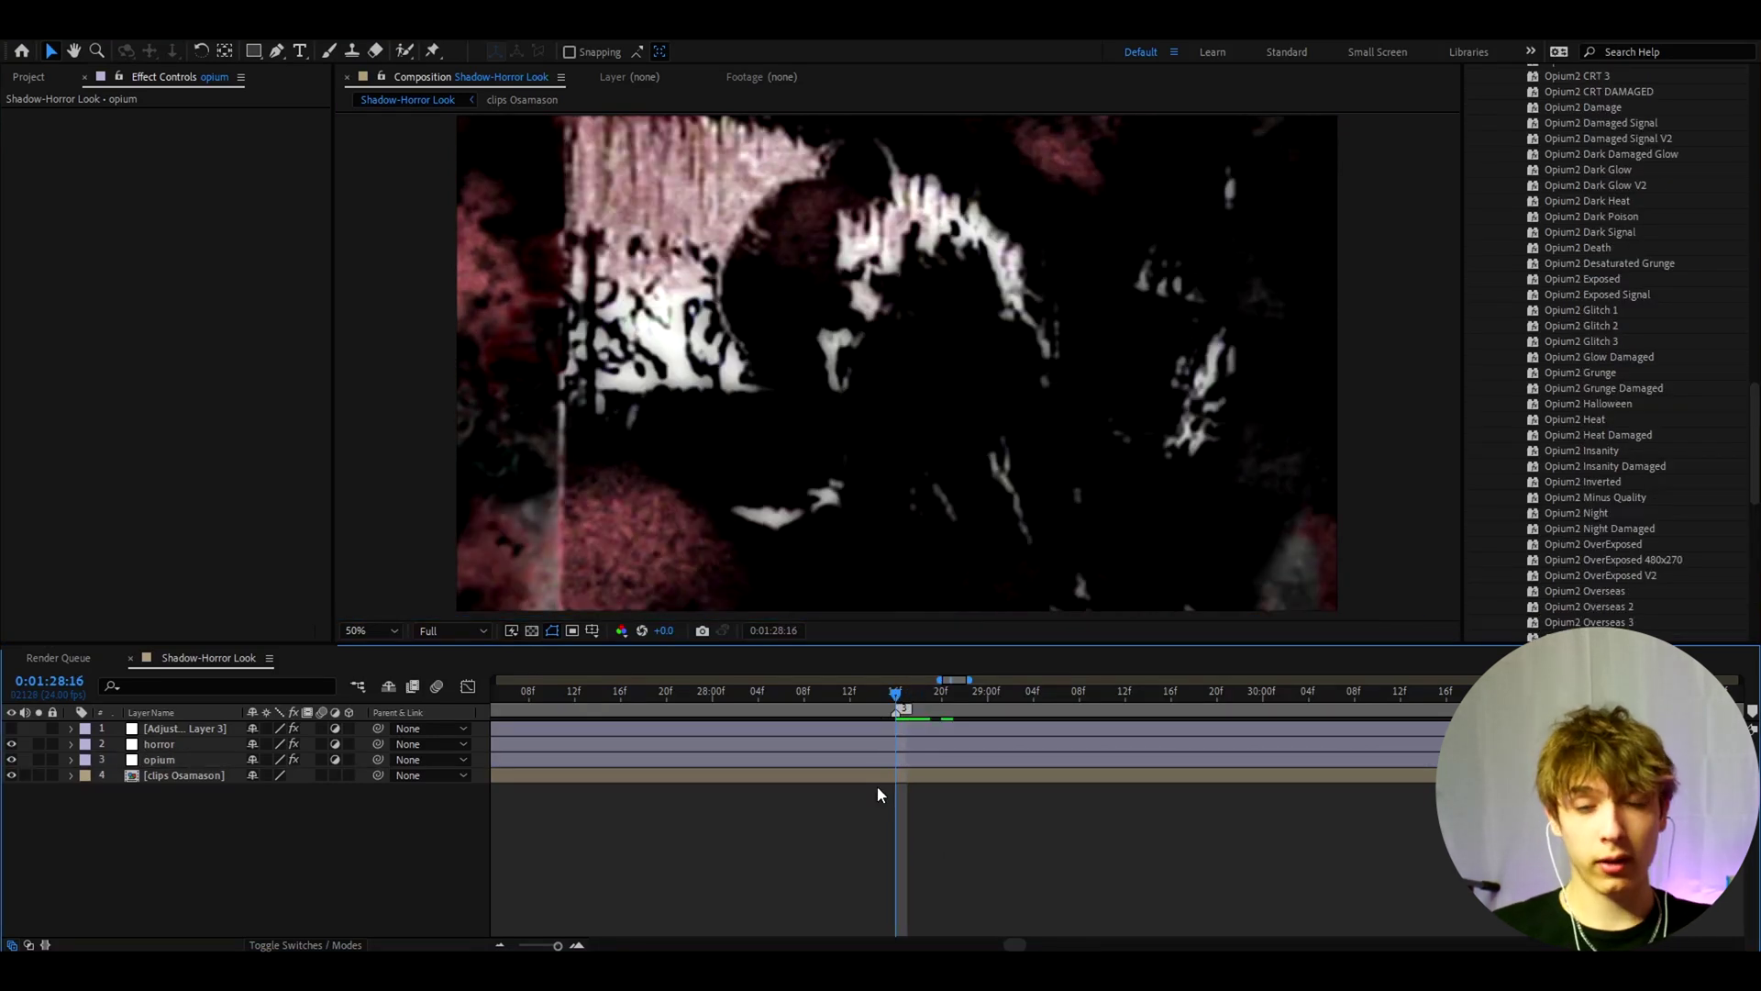